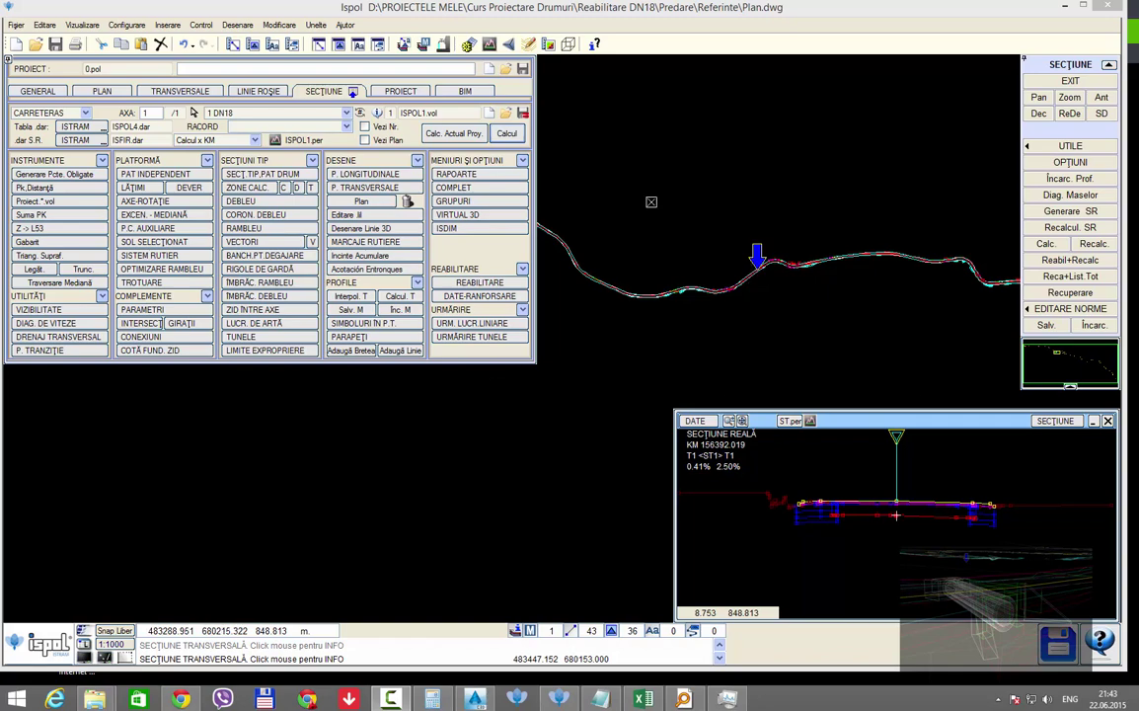
Step: Pick a point on the road alignment to show its cross-section at KM 155815.781, then pan and zoom the plan
{"action": "left_click", "coordinate": [622, 315]}
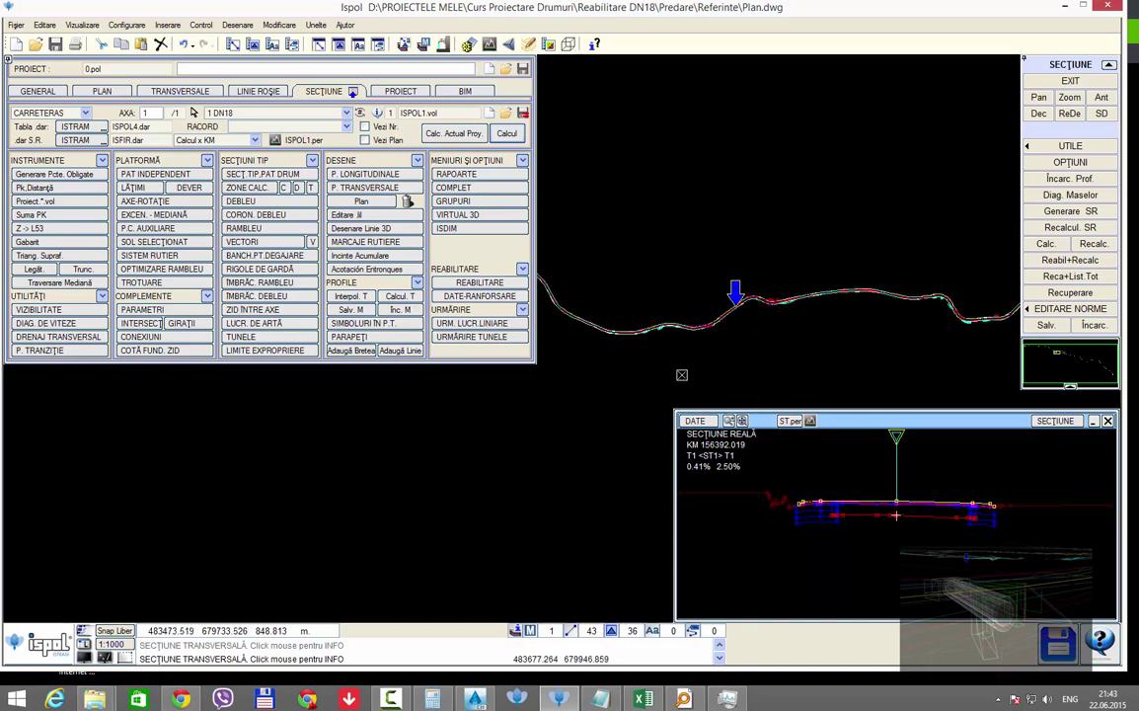
{"action": "middle_click_drag", "start_coordinate": [636, 364], "coordinate": [810, 359]}
{"action": "scroll", "coordinate": [809, 360], "scroll_direction": "up", "scroll_amount": 1}
{"action": "scroll", "coordinate": [819, 327], "scroll_direction": "up", "scroll_amount": 1}
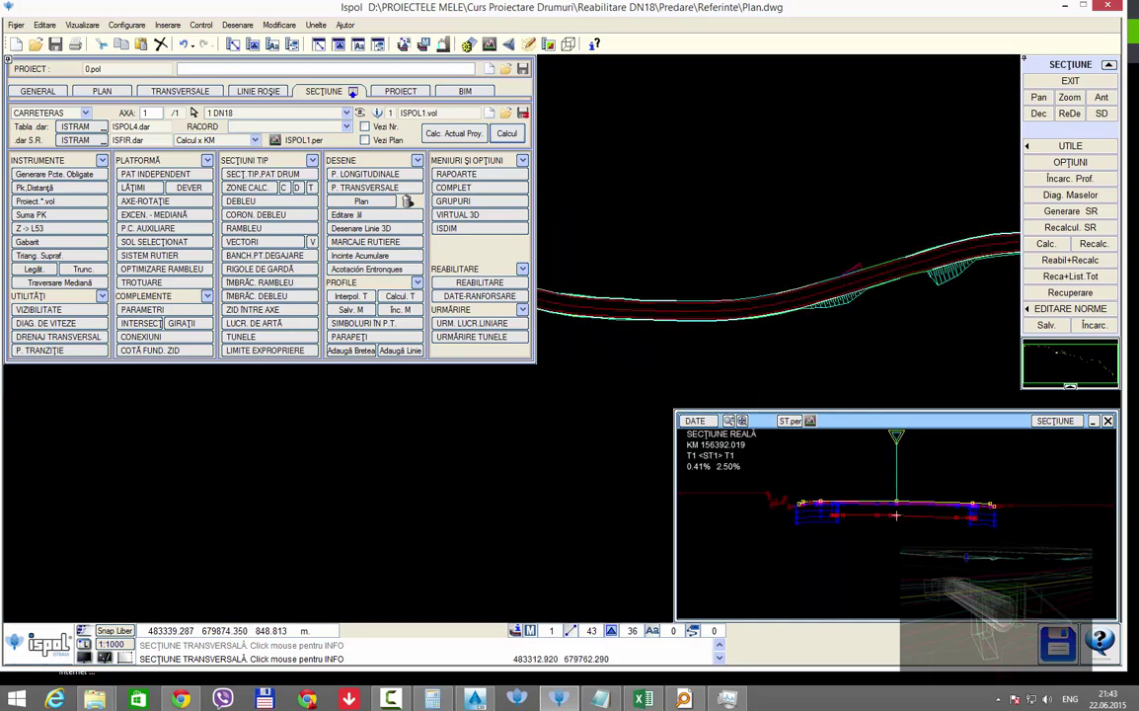
{"action": "scroll", "coordinate": [820, 328], "scroll_direction": "up", "scroll_amount": 1}
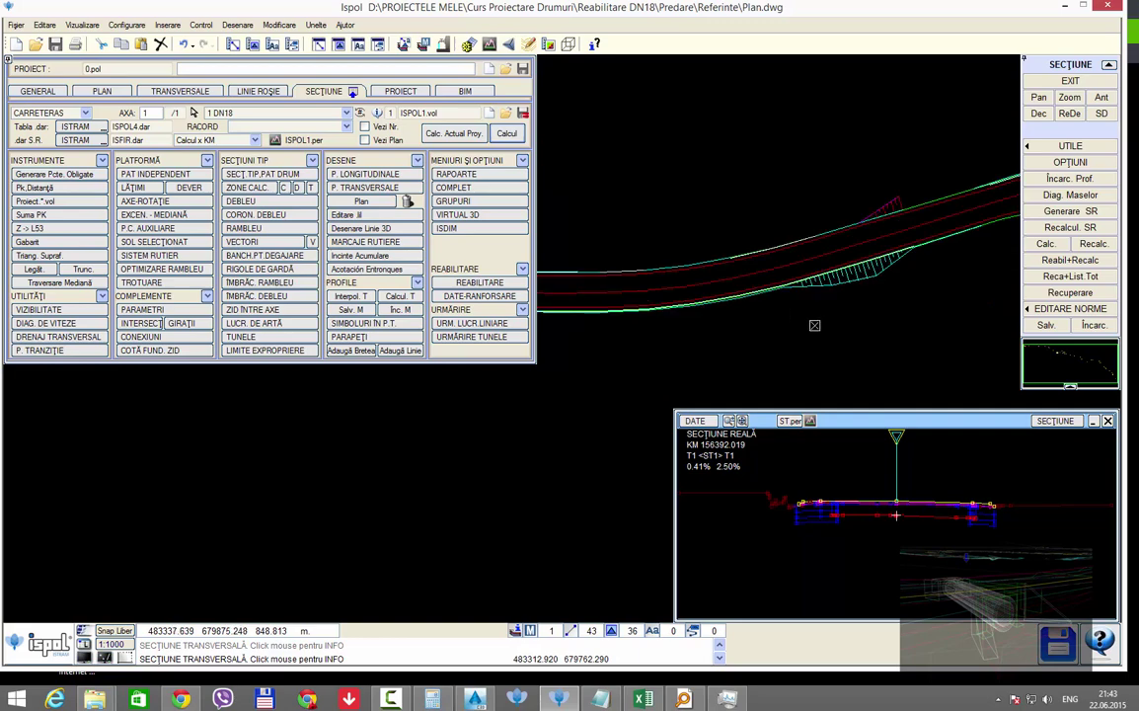
{"action": "scroll", "coordinate": [808, 325], "scroll_direction": "down", "scroll_amount": 1}
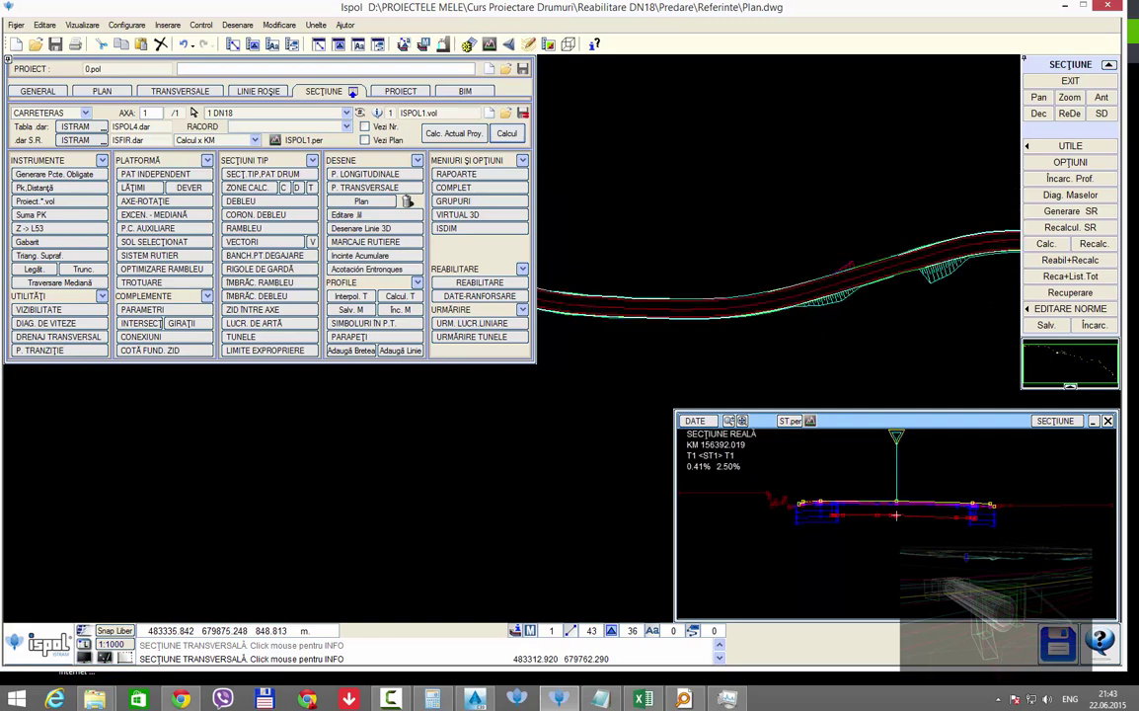
{"action": "scroll", "coordinate": [726, 293], "scroll_direction": "down", "scroll_amount": 1}
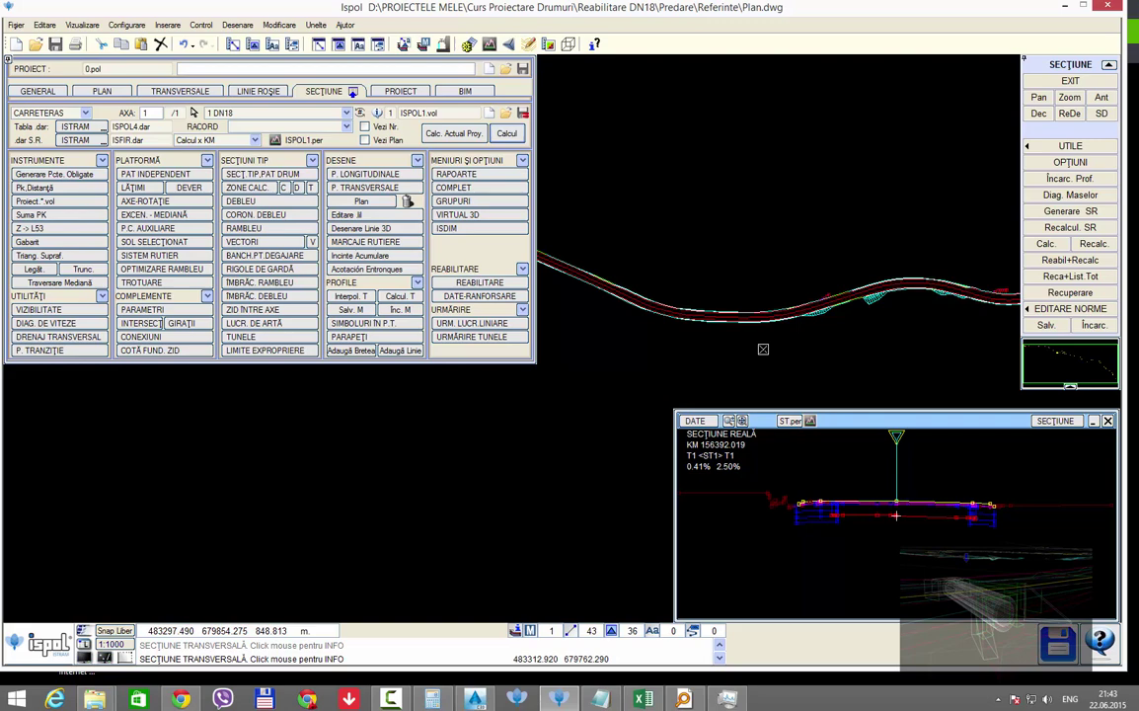
{"action": "scroll", "coordinate": [618, 315], "scroll_direction": "up", "scroll_amount": 1}
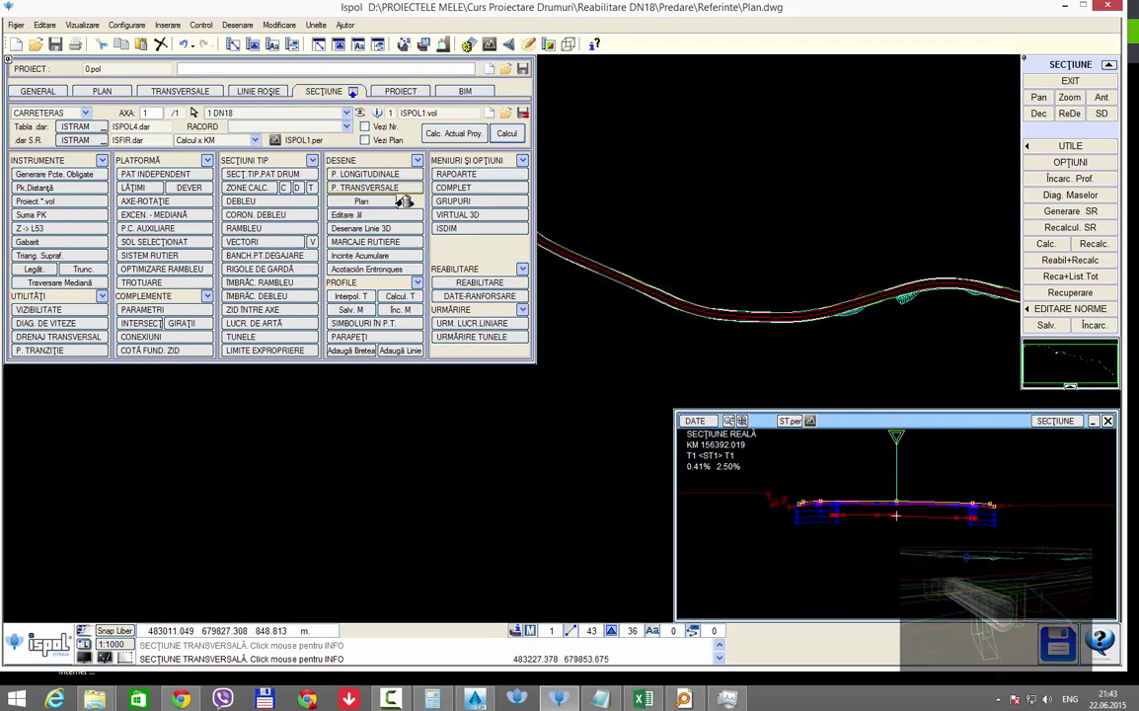
Step: Show the Linii line models in the plan and bring up the Transversale settings page
{"action": "left_click", "coordinate": [514, 631]}
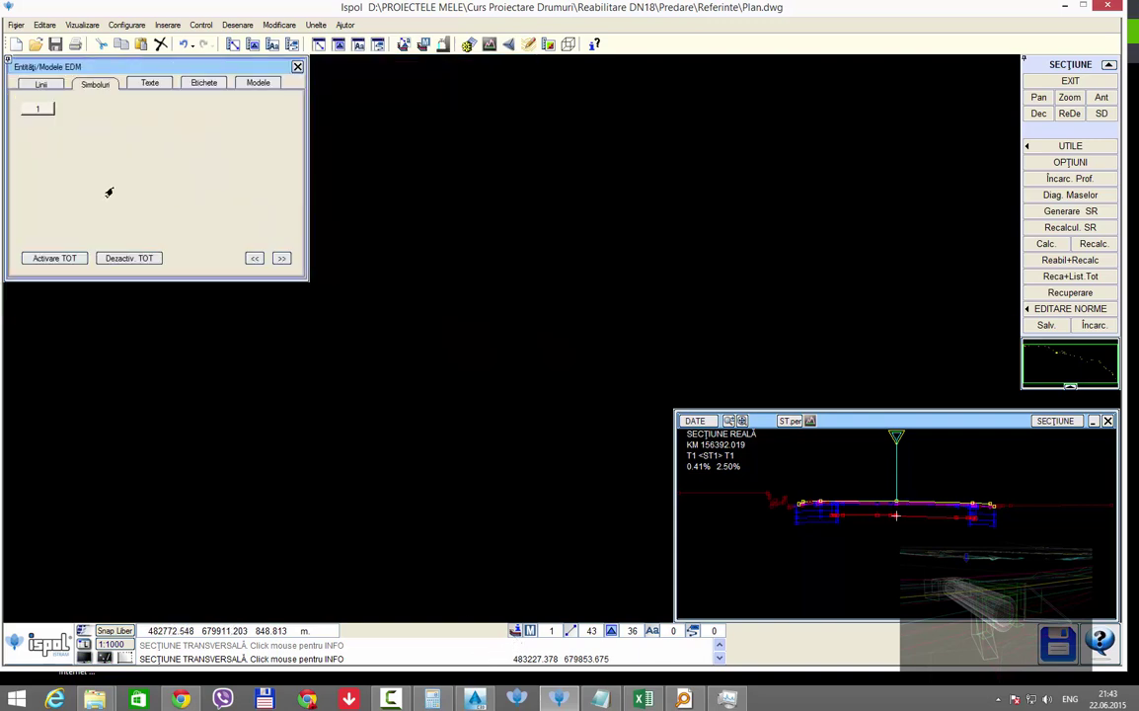
{"action": "left_click", "coordinate": [38, 83]}
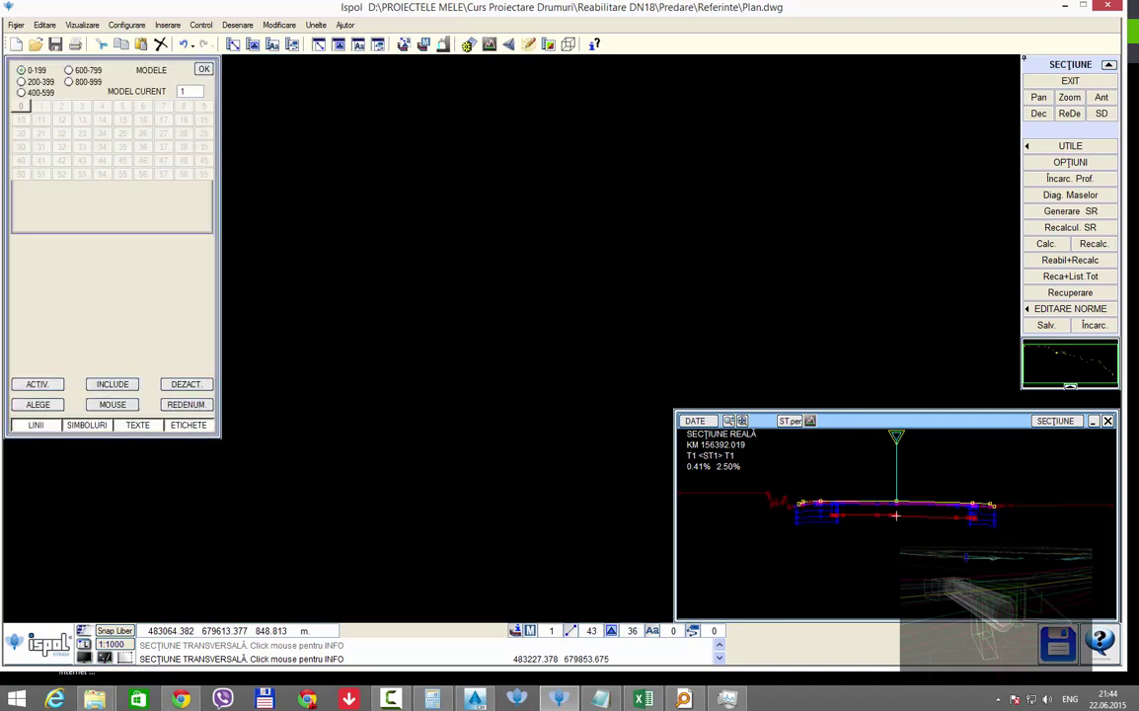
{"action": "left_click", "coordinate": [202, 70]}
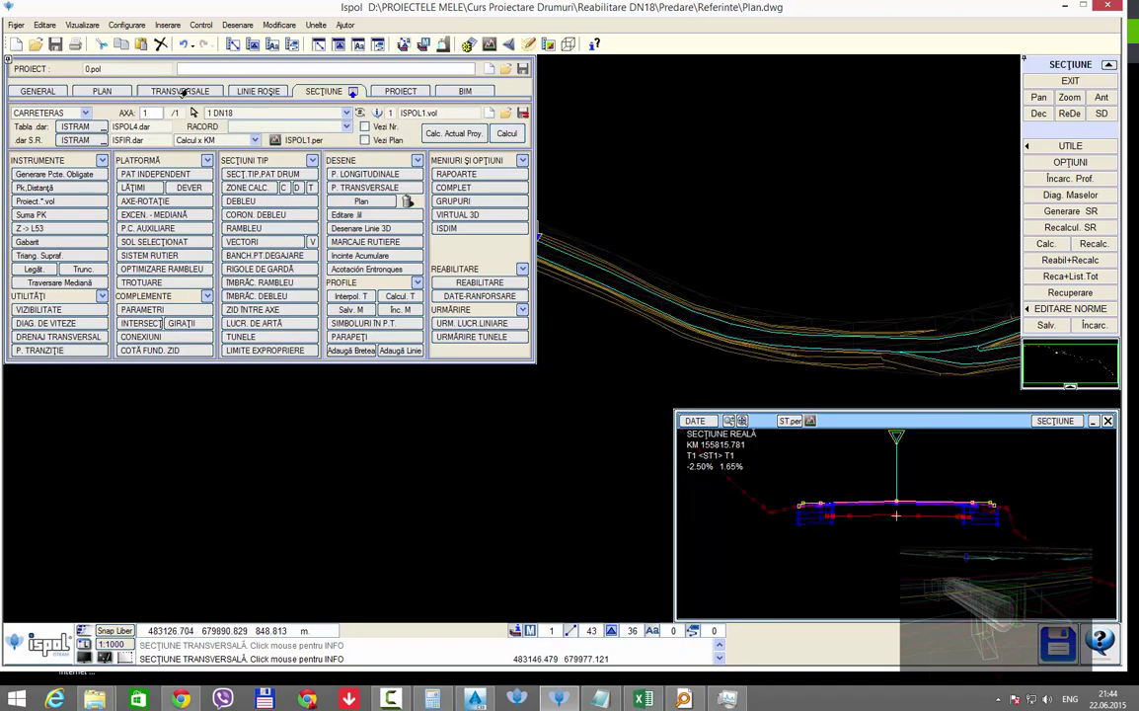
{"action": "left_click", "coordinate": [180, 91]}
Step: Load pk.dtv from #Radacina as the station list and generate terrain cross-sections along the axis
{"action": "left_click", "coordinate": [523, 480]}
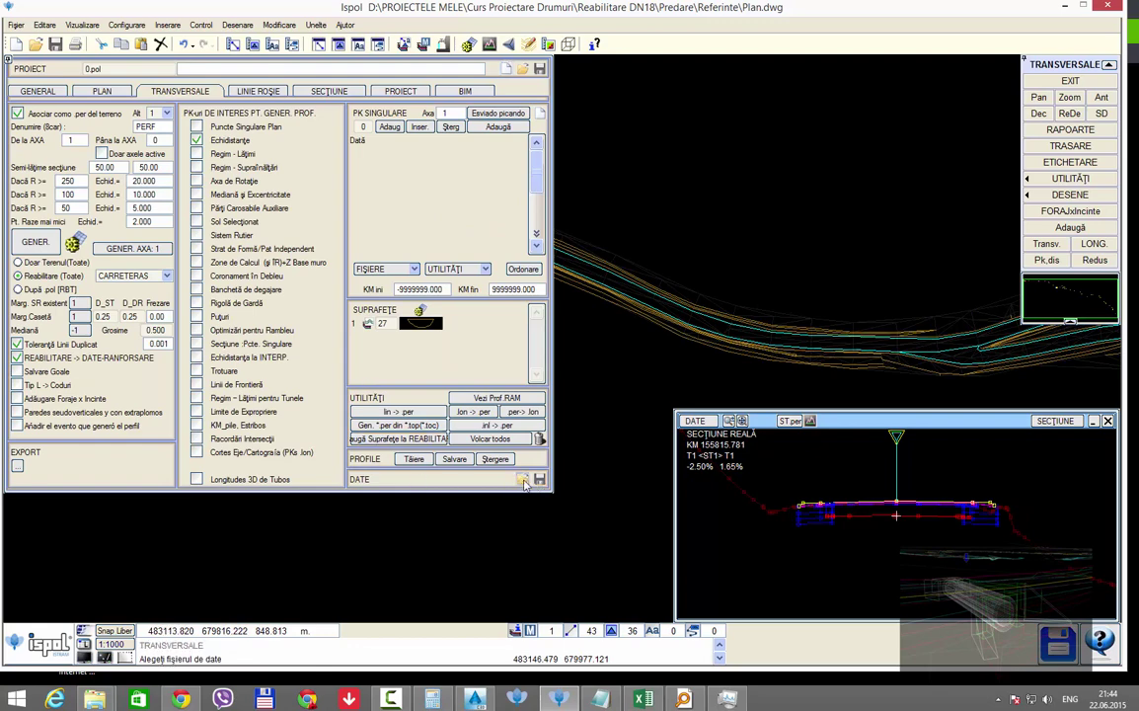
{"action": "key", "text": "BackSpace"}
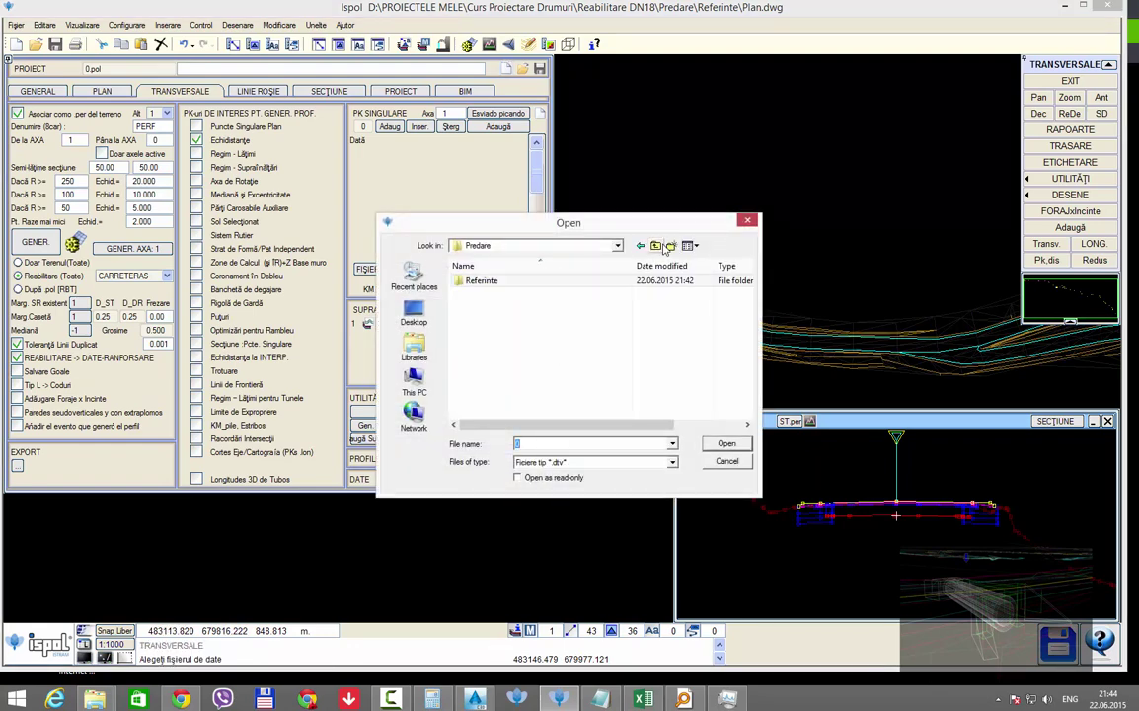
{"action": "key", "text": "BackSpace"}
{"action": "double_click", "coordinate": [511, 283]}
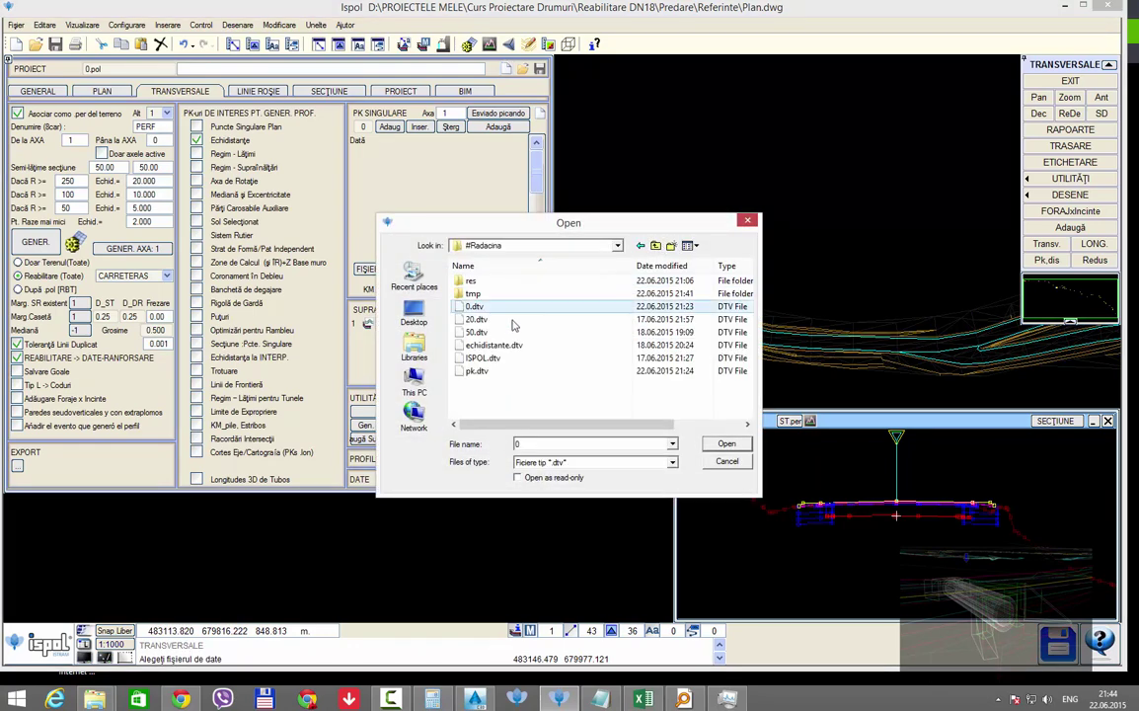
{"action": "double_click", "coordinate": [478, 371]}
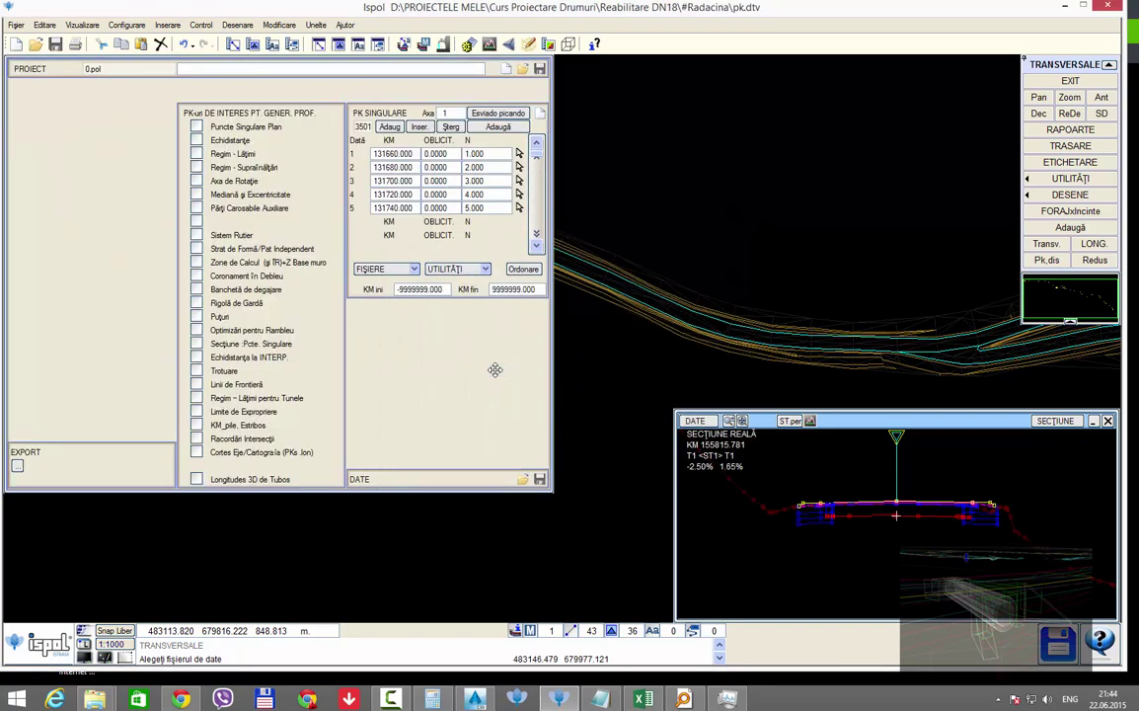
{"action": "left_click", "coordinate": [122, 249]}
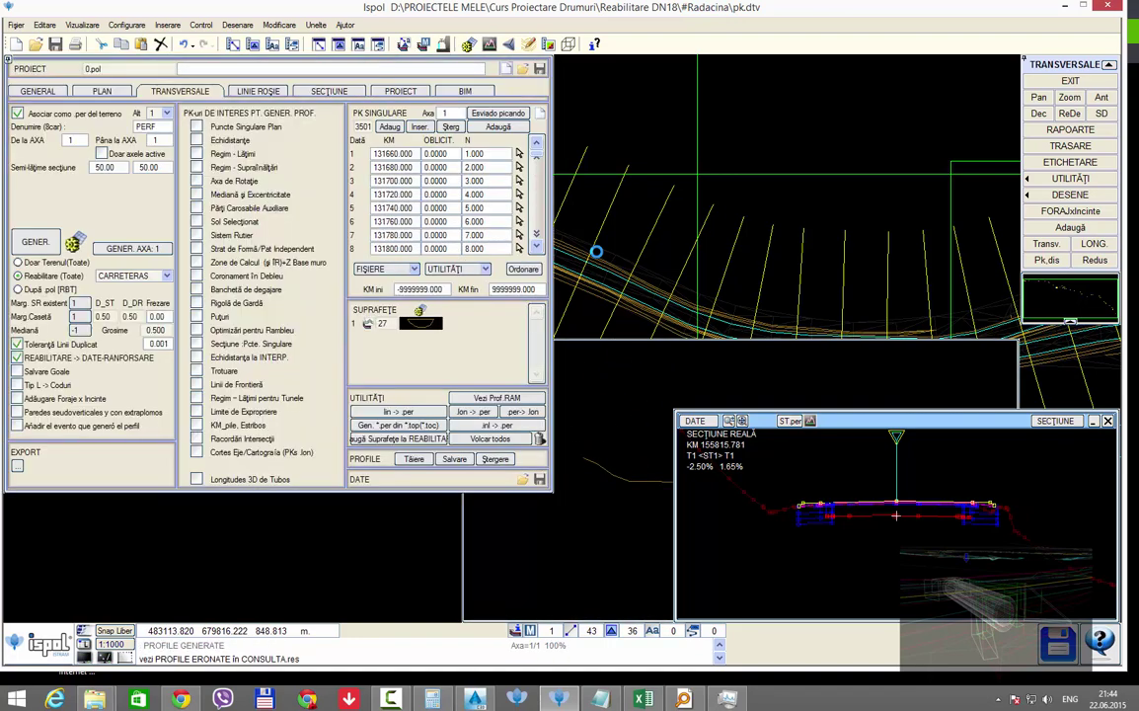
Step: Save the ISPOL1.vol settings and calculate the DN18 road platform and earthworks
{"action": "left_click", "coordinate": [364, 87]}
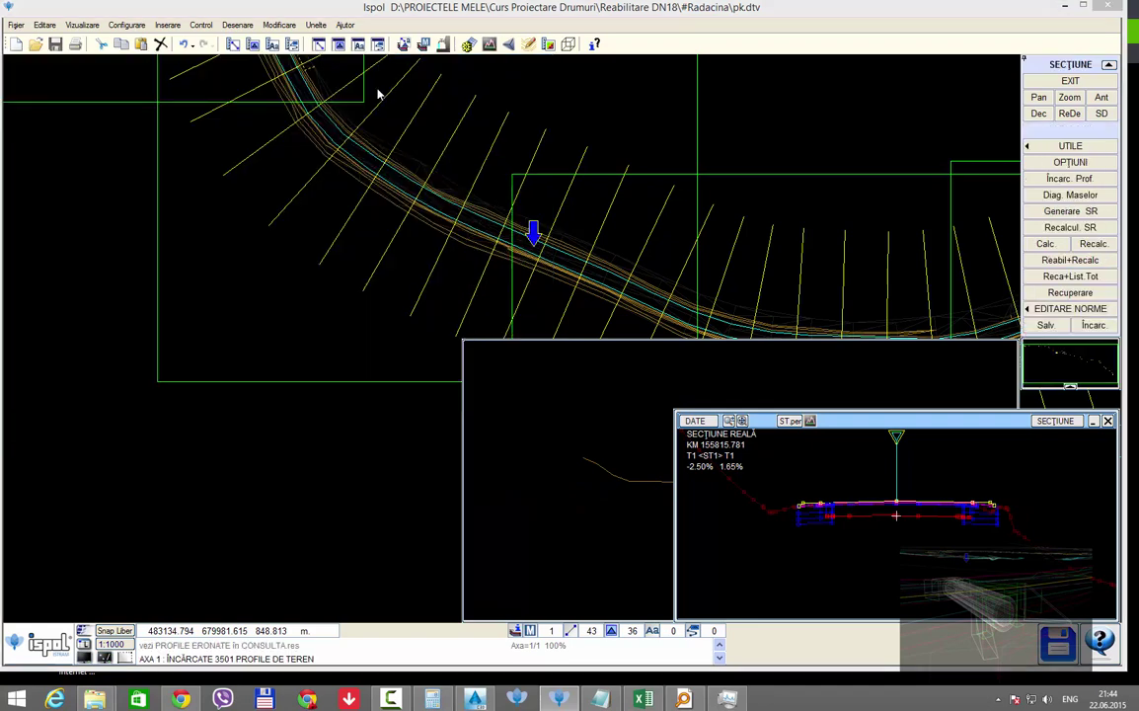
{"action": "key", "text": "Return"}
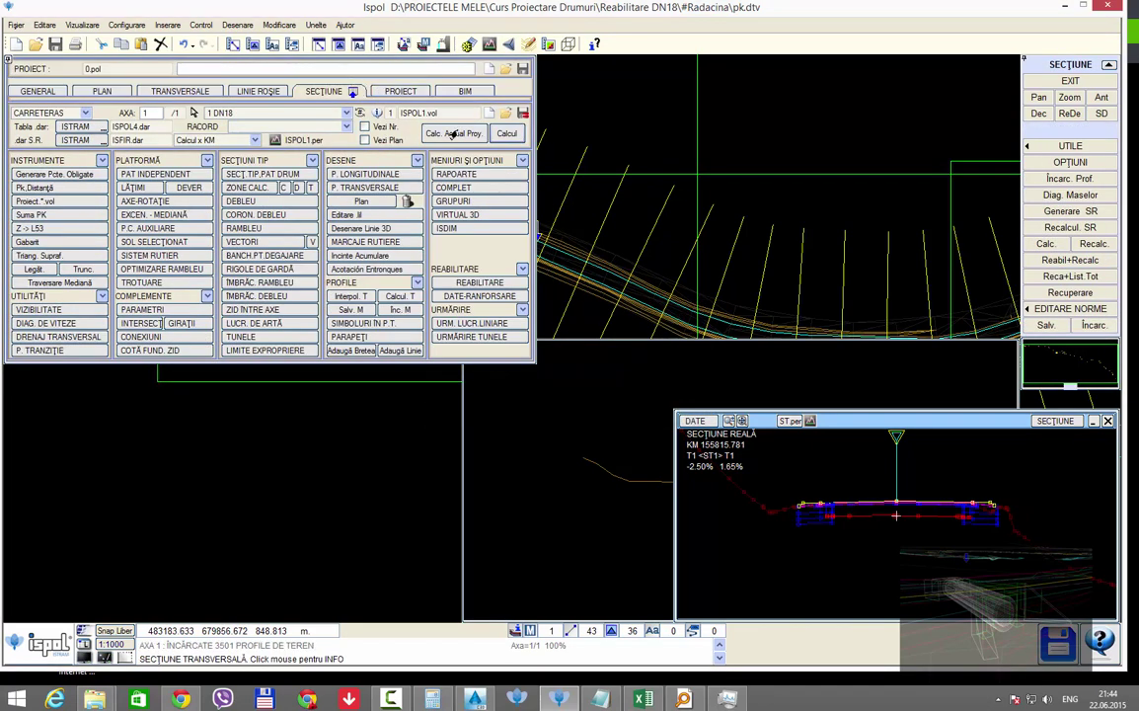
{"action": "left_click", "coordinate": [521, 114]}
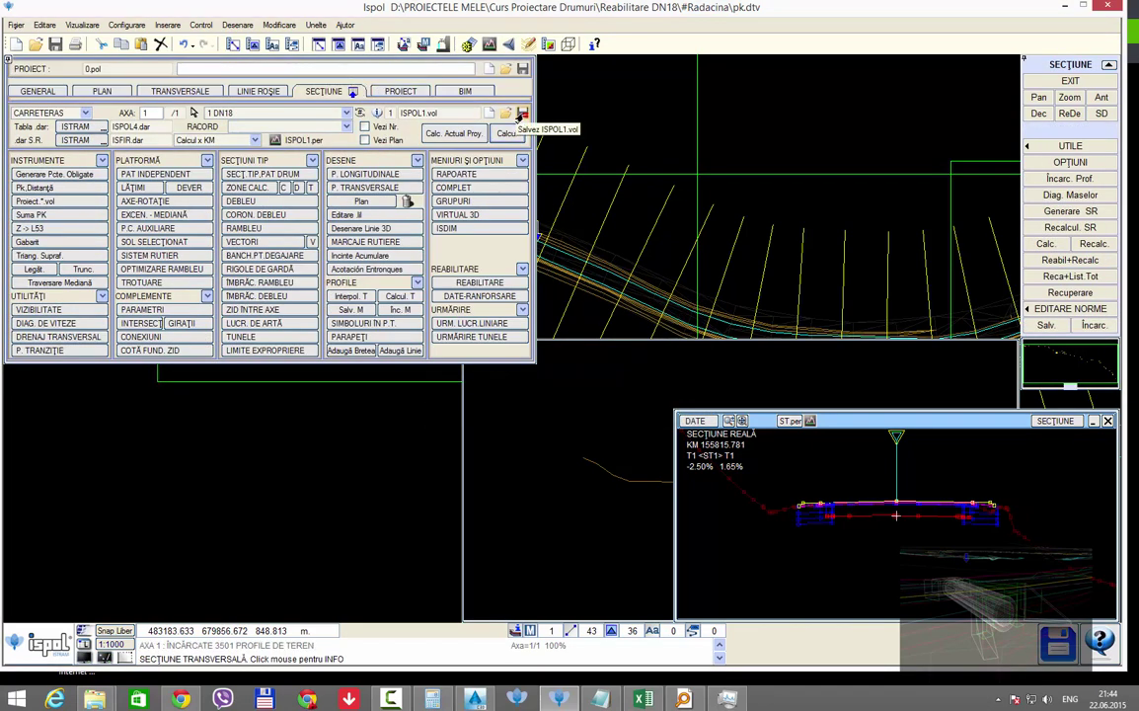
{"action": "left_click", "coordinate": [507, 134]}
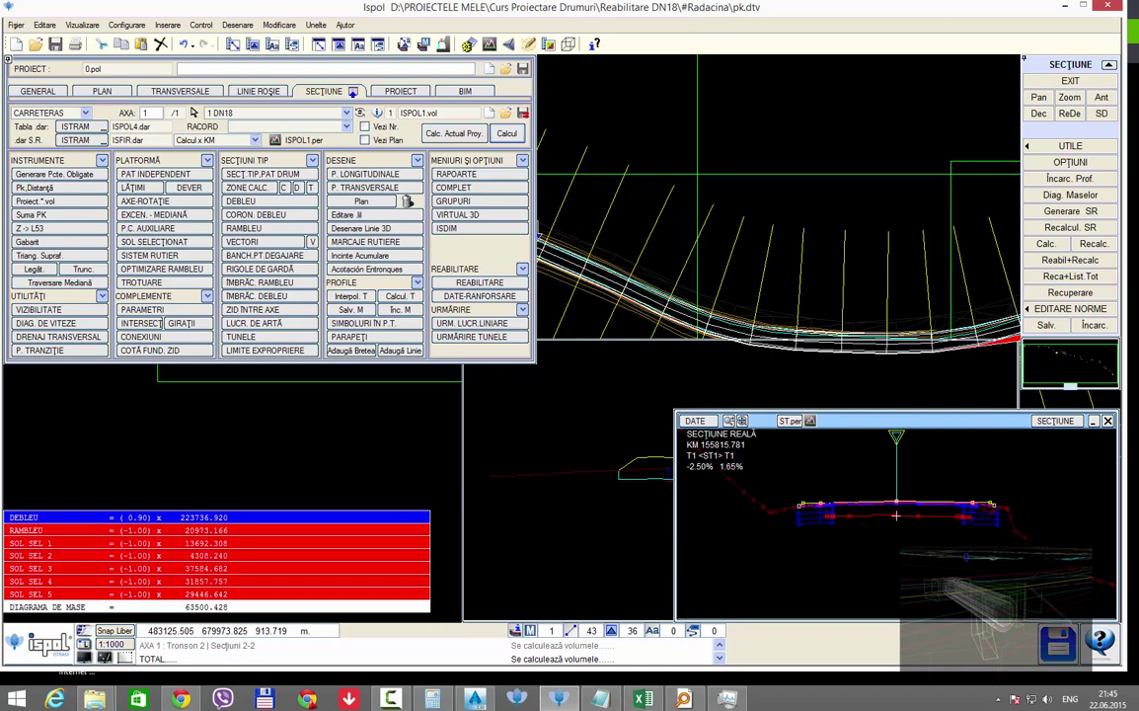
{"action": "scroll", "coordinate": [578, 308], "scroll_direction": "down", "scroll_amount": 2}
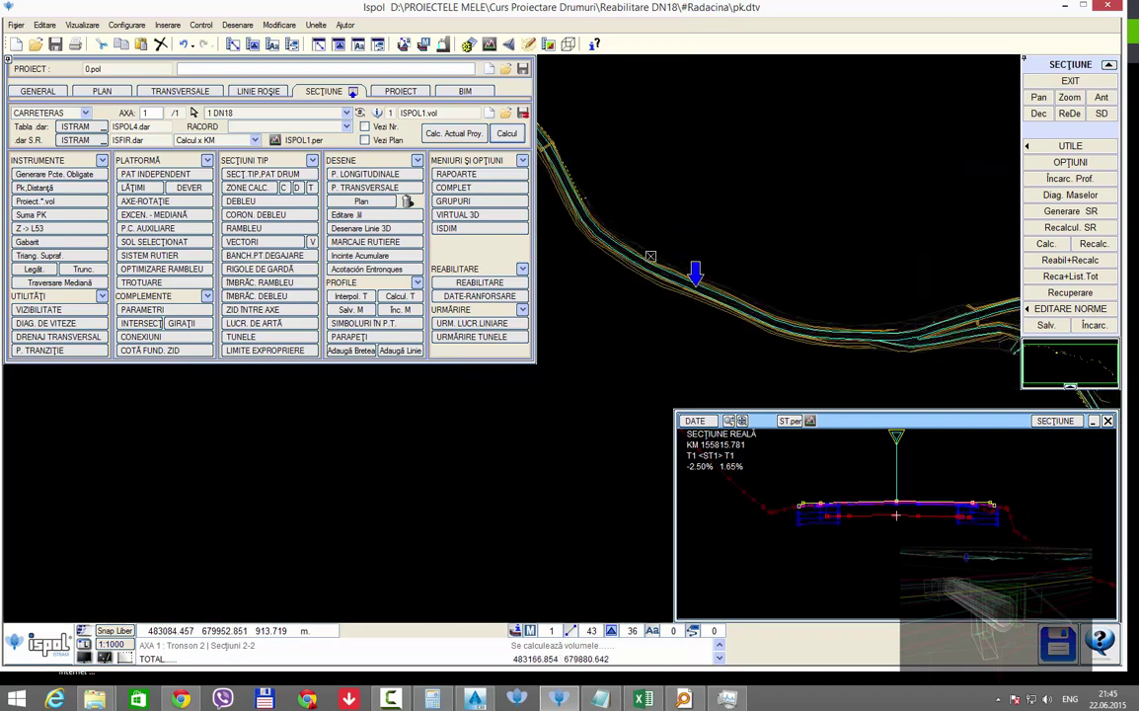
Step: Pan the plan and switch to the P. LONGITUDINALE profile view of DN18
{"action": "middle_click_drag", "start_coordinate": [651, 257], "coordinate": [707, 228]}
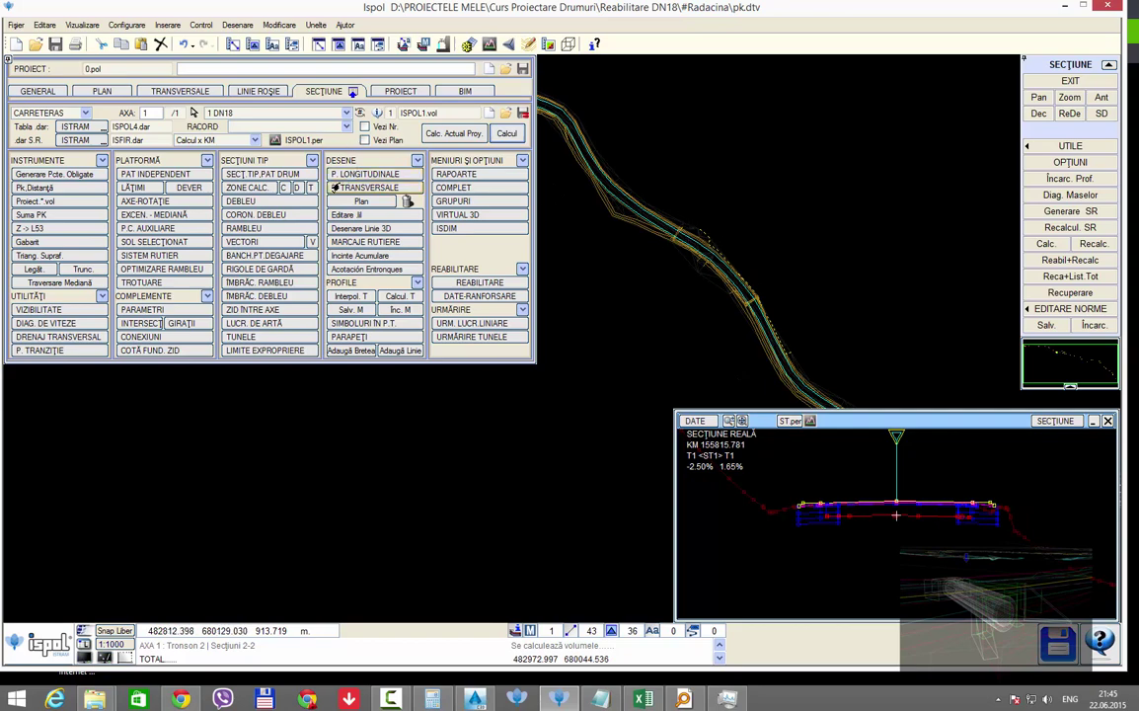
{"action": "left_click", "coordinate": [348, 174]}
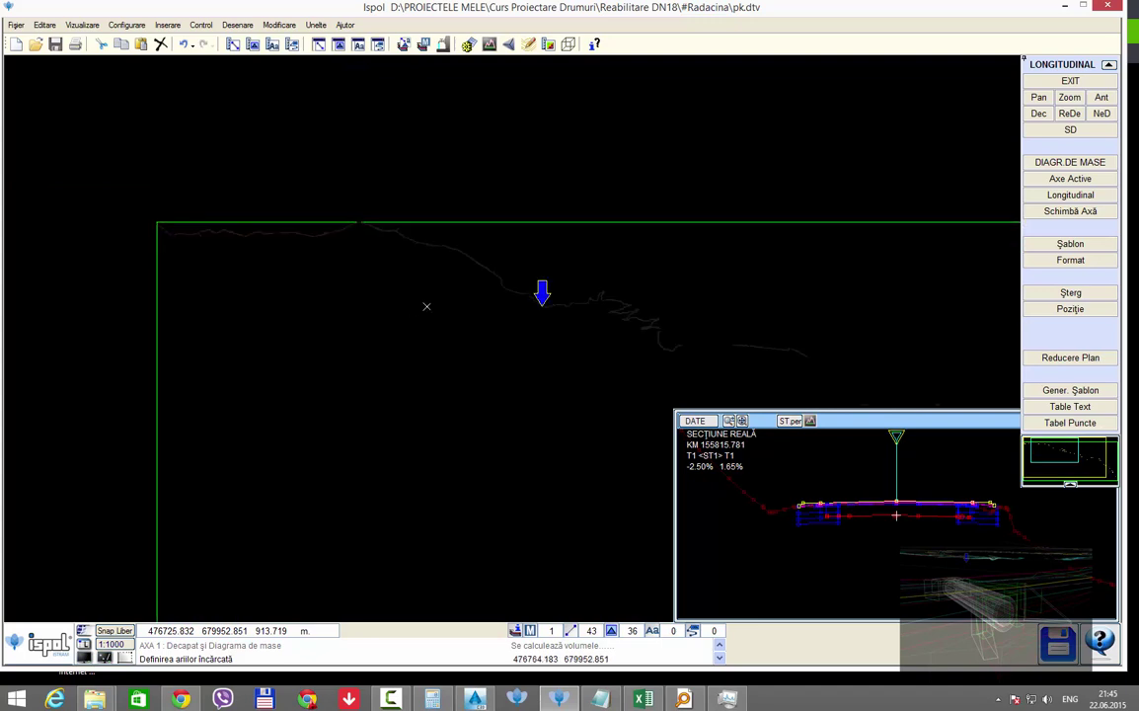
Step: Set the longitudinal profile's vertical scale to 100
{"action": "left_click", "coordinate": [1070, 194]}
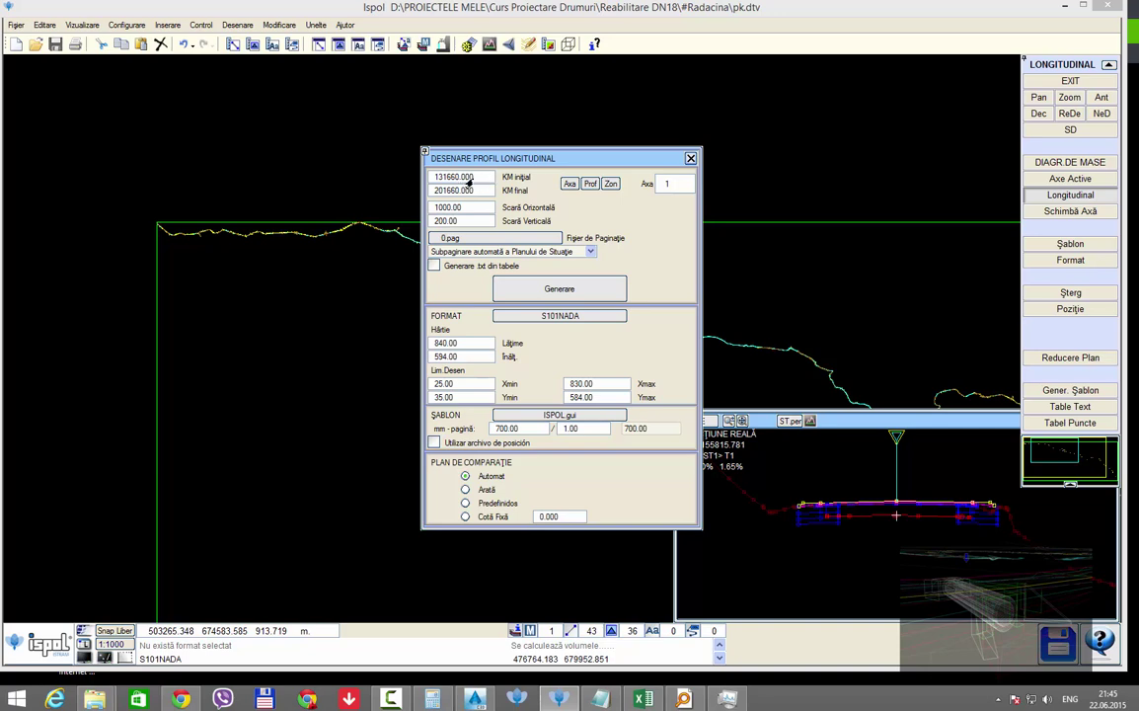
{"action": "double_click", "coordinate": [460, 222]}
{"action": "type", "text": "100"}
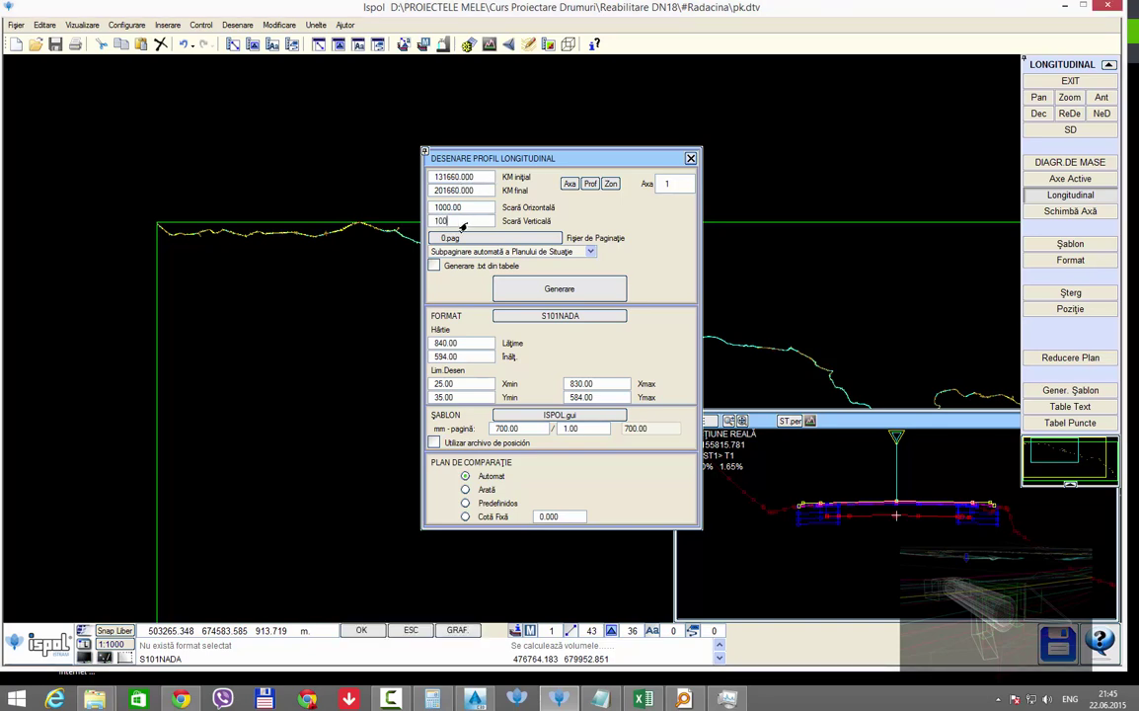
{"action": "key", "text": "Return"}
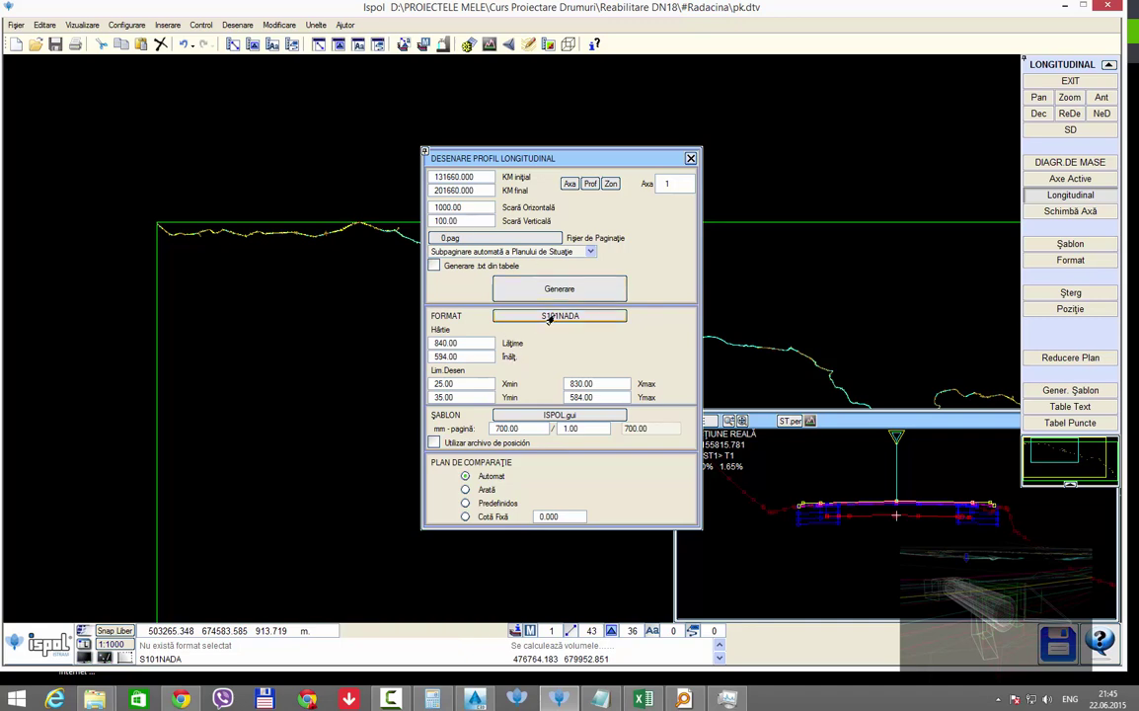
Step: Load the custom S105LARG sheet frame and bring up the Librării configuration page
{"action": "left_click", "coordinate": [549, 317]}
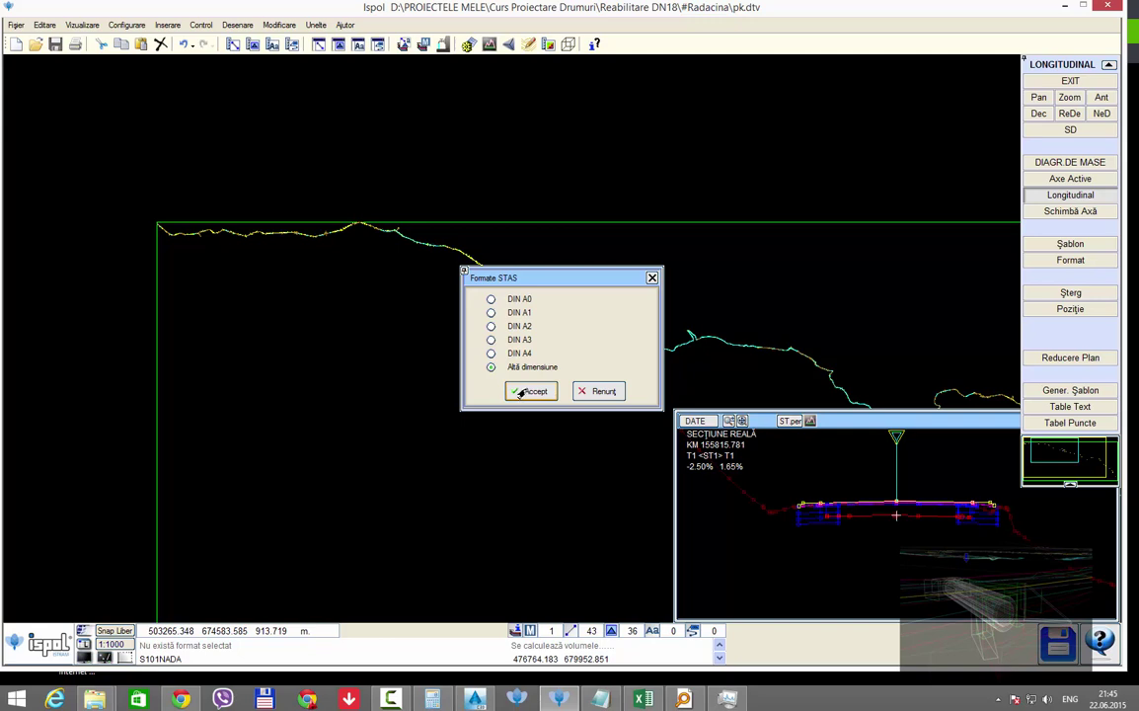
{"action": "left_click", "coordinate": [521, 392]}
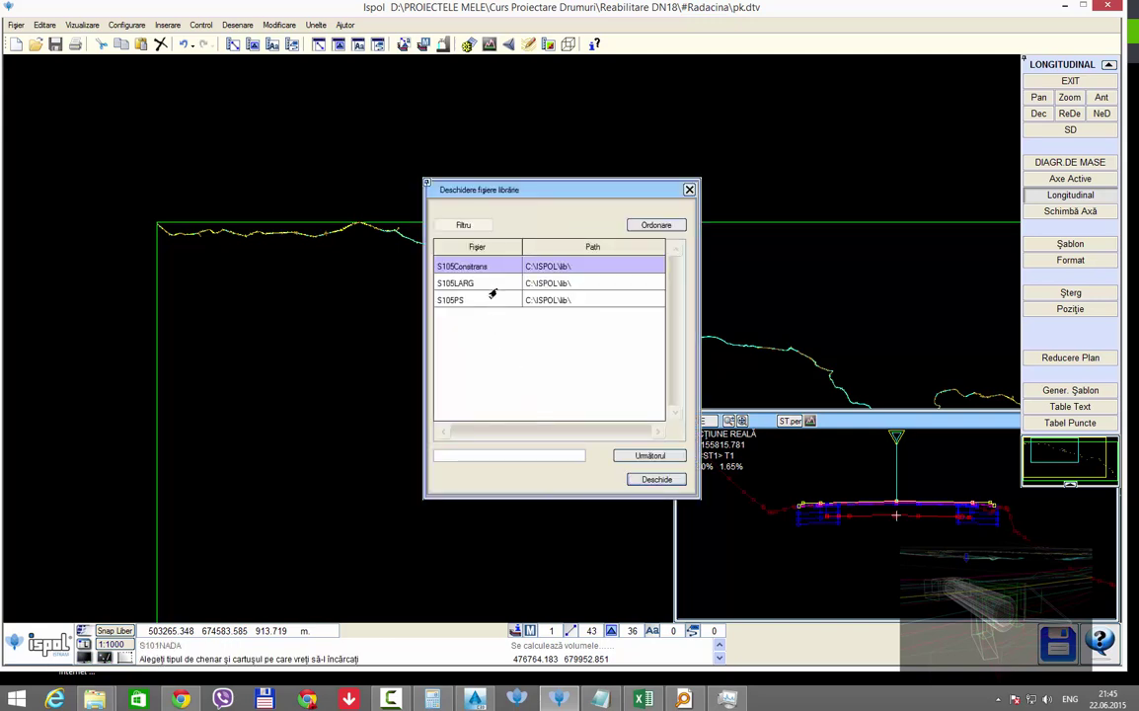
{"action": "left_click", "coordinate": [484, 287]}
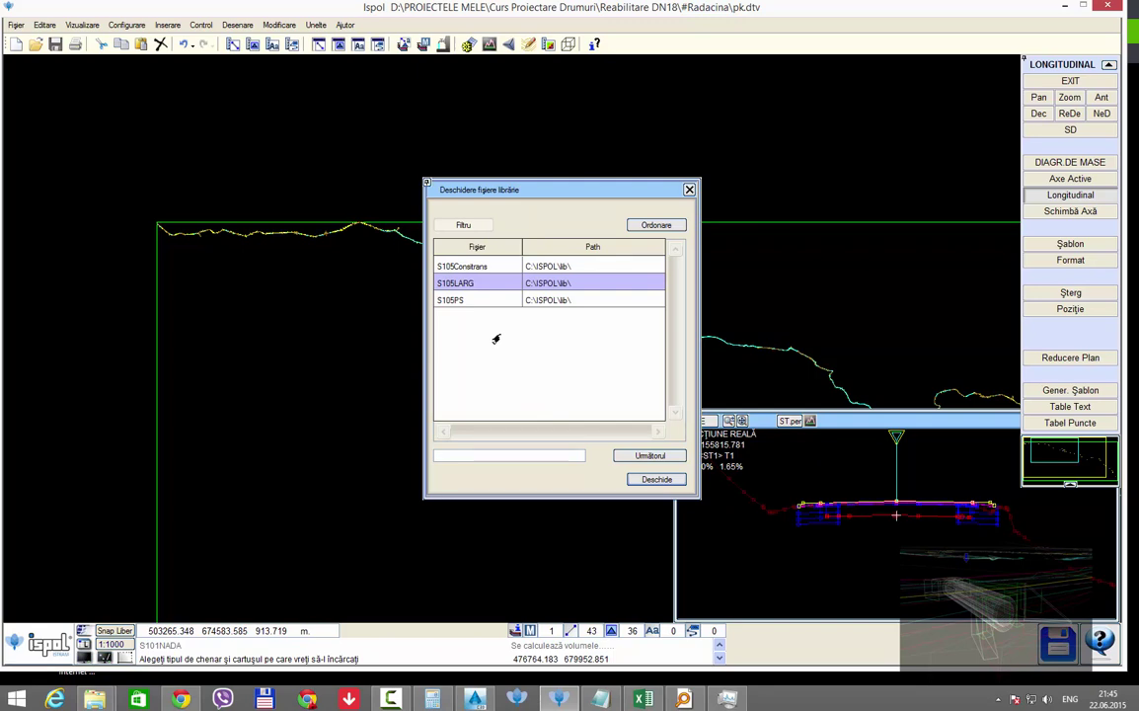
{"action": "left_click", "coordinate": [690, 189]}
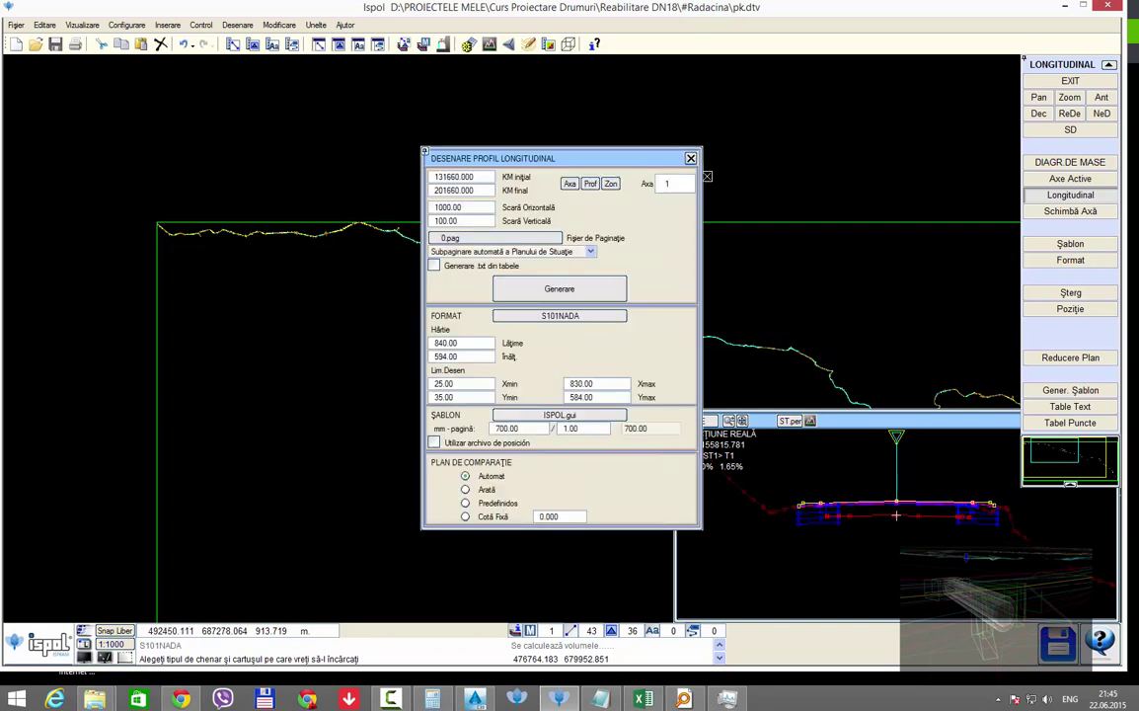
{"action": "left_click", "coordinate": [686, 158]}
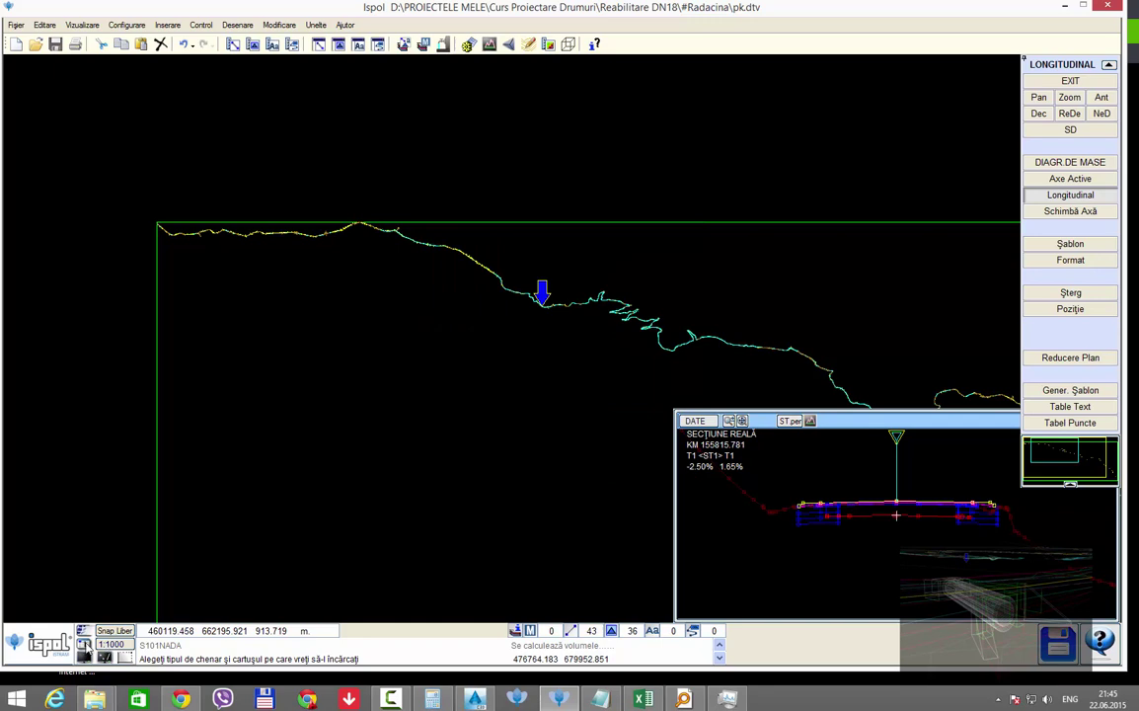
{"action": "left_click", "coordinate": [85, 648]}
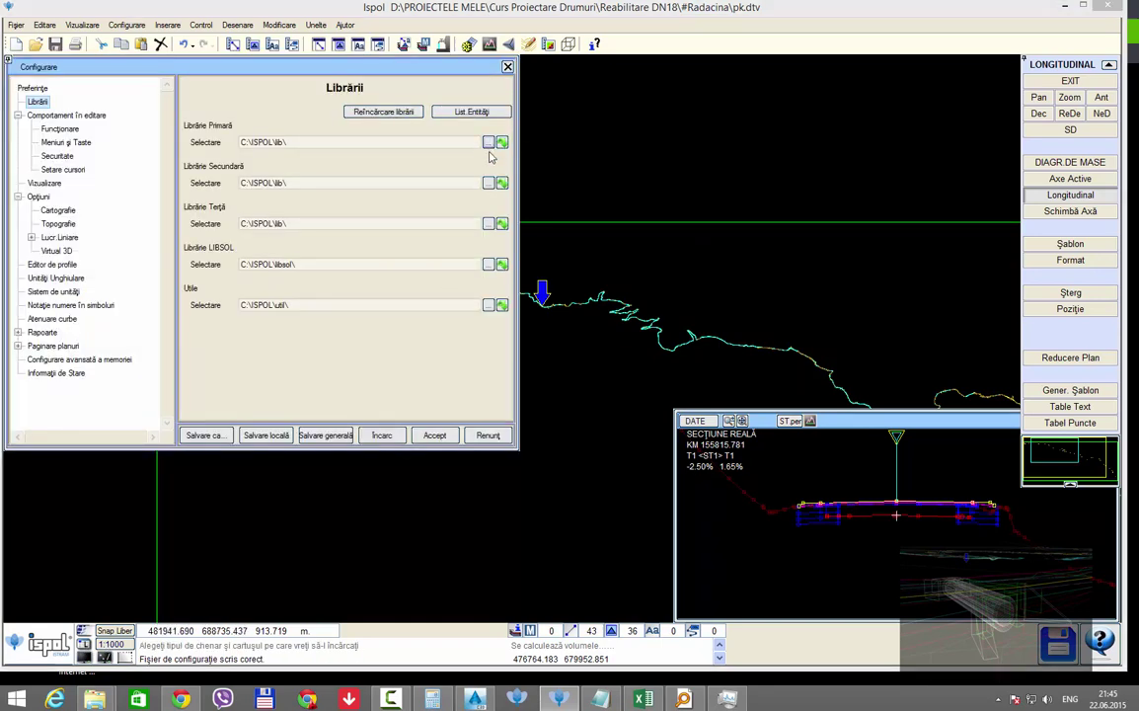
Step: Start choosing a new primary library and inspect C:\Ispol\lib in a file browser
{"action": "left_click", "coordinate": [488, 143]}
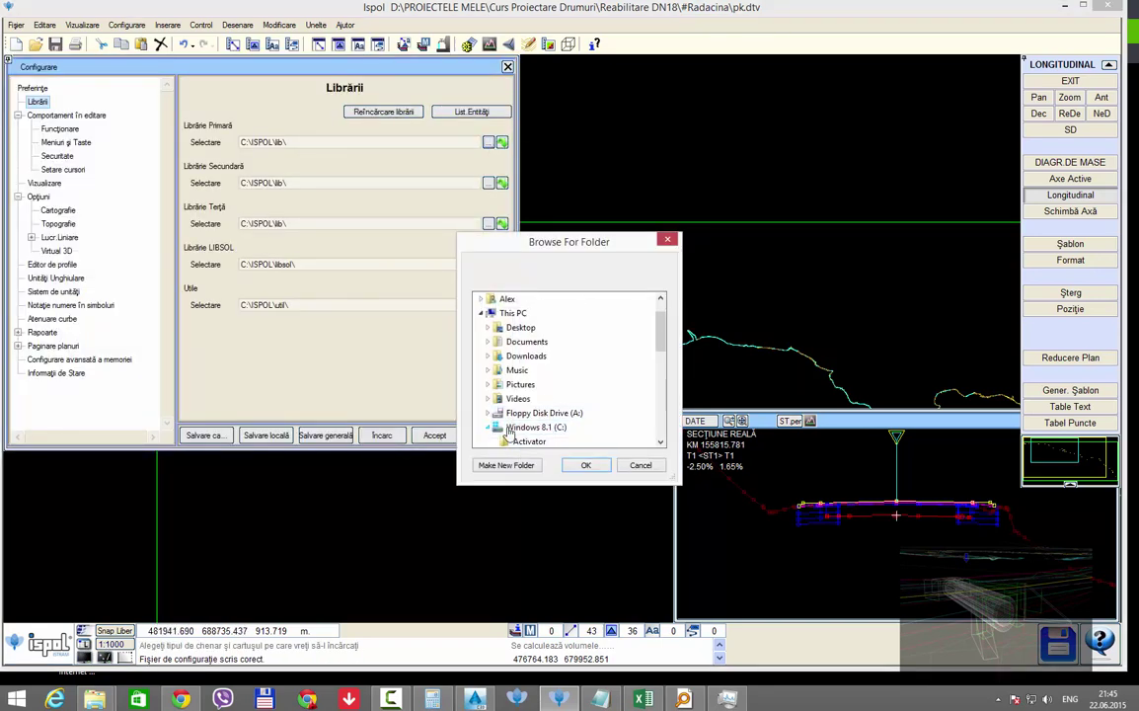
{"action": "mouse_move", "coordinate": [657, 331]}
{"action": "left_mouse_down"}
{"action": "mouse_move", "coordinate": [663, 416]}
{"action": "mouse_move", "coordinate": [660, 380]}
{"action": "left_mouse_up"}
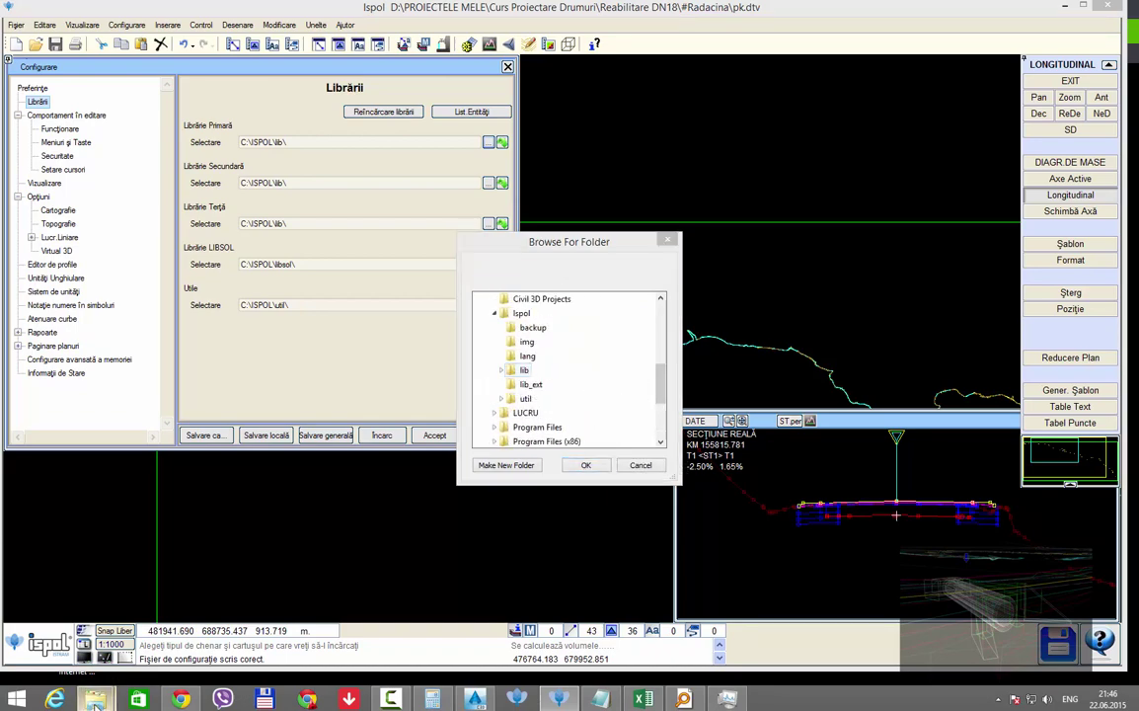
{"action": "left_click", "coordinate": [87, 657]}
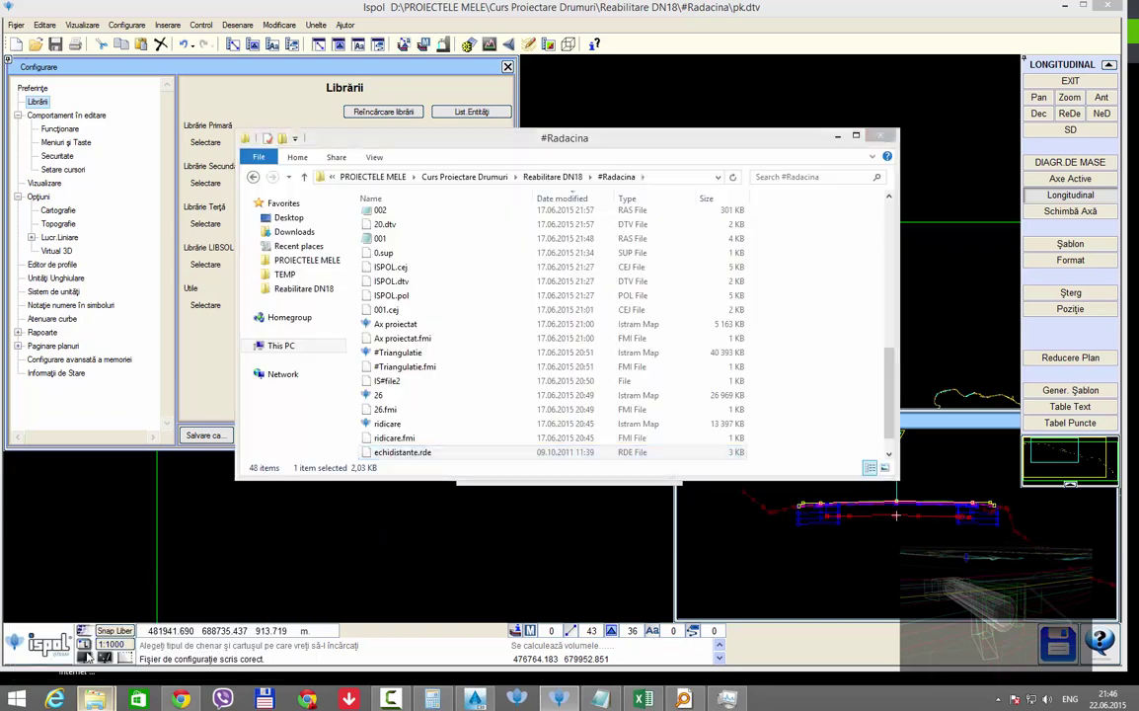
{"action": "left_click", "coordinate": [296, 347]}
{"action": "double_click", "coordinate": [495, 304]}
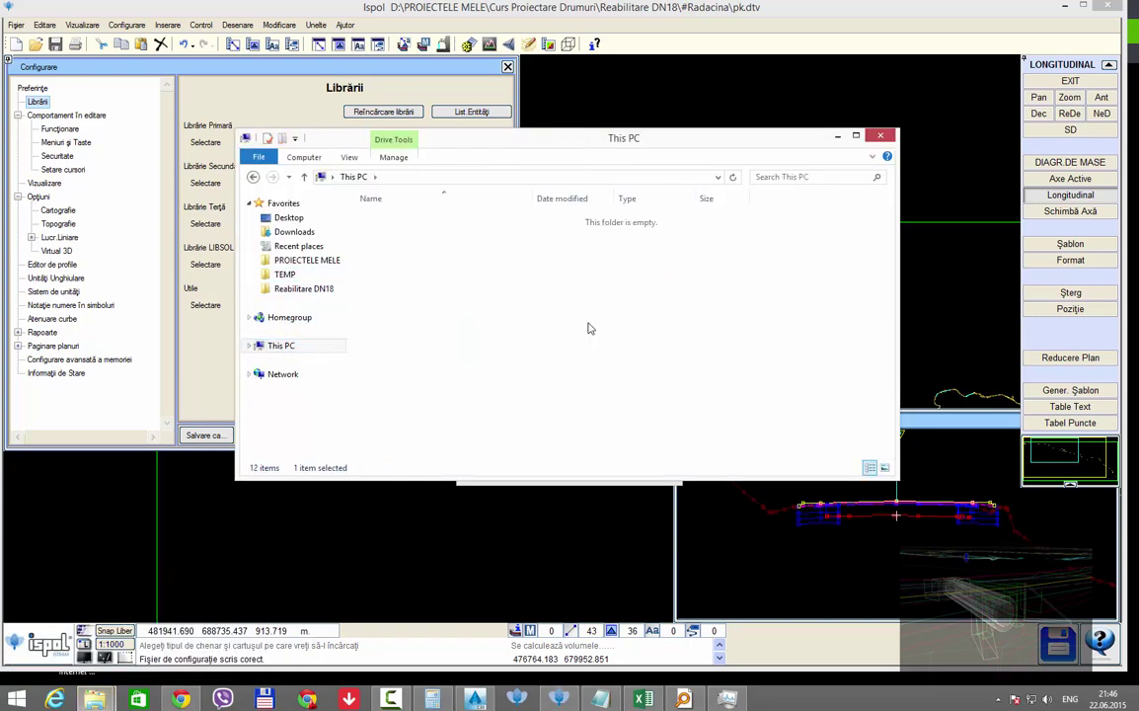
{"action": "double_click", "coordinate": [383, 275]}
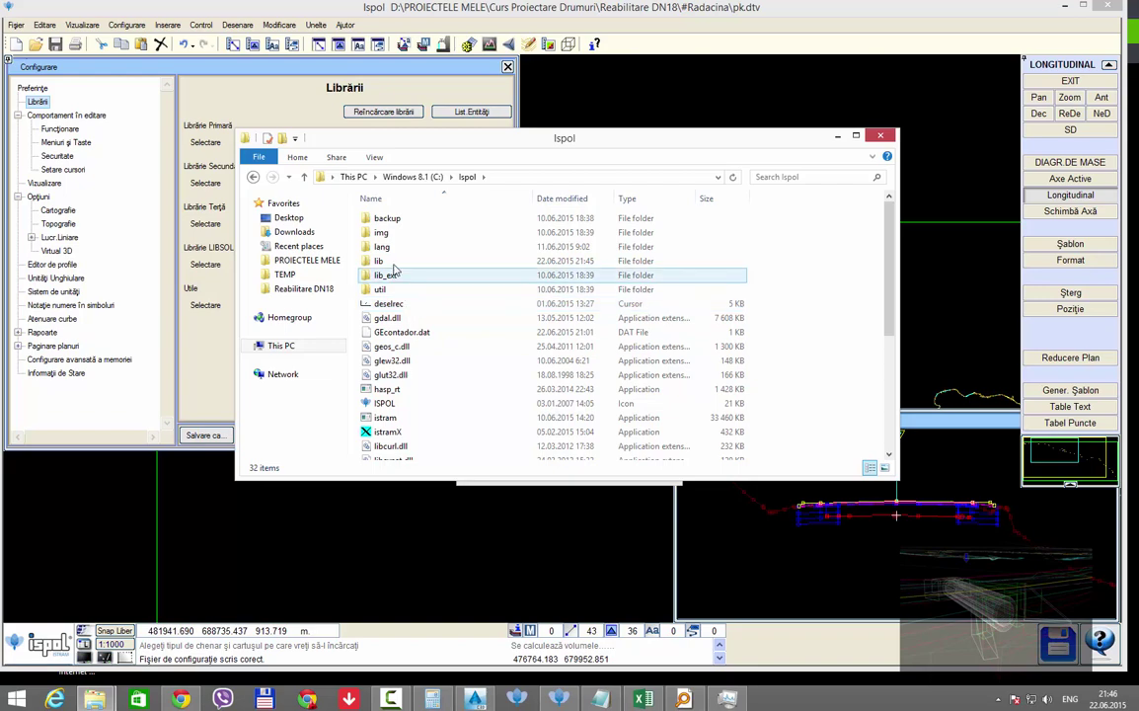
{"action": "double_click", "coordinate": [390, 265]}
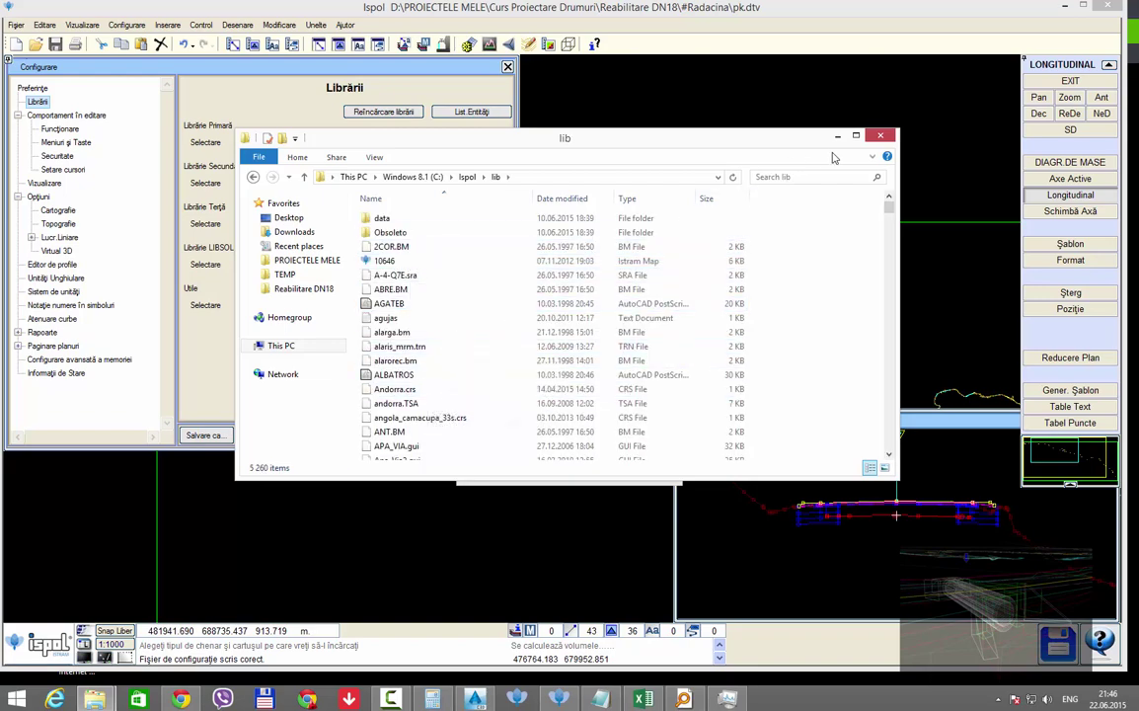
{"action": "left_click", "coordinate": [880, 135]}
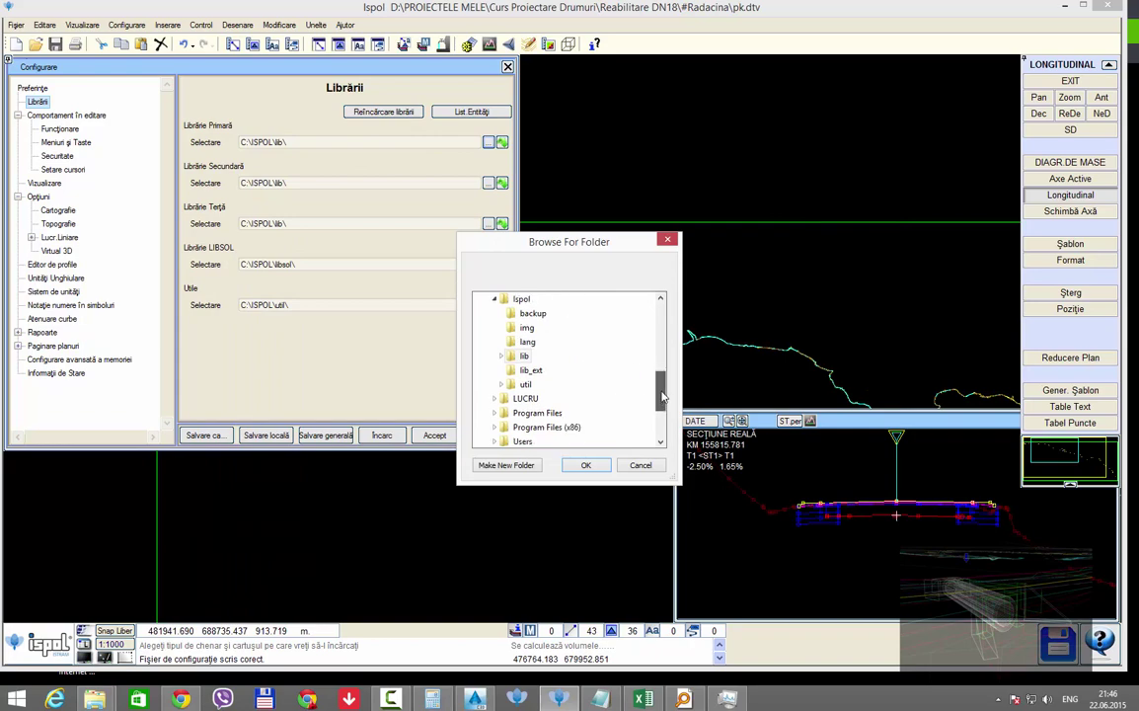
Step: Expand the Lucru (D:) drive and search the computer for the echidistante files
{"action": "scroll", "coordinate": [642, 387], "scroll_direction": "down", "scroll_amount": 3}
{"action": "left_click", "coordinate": [488, 371]}
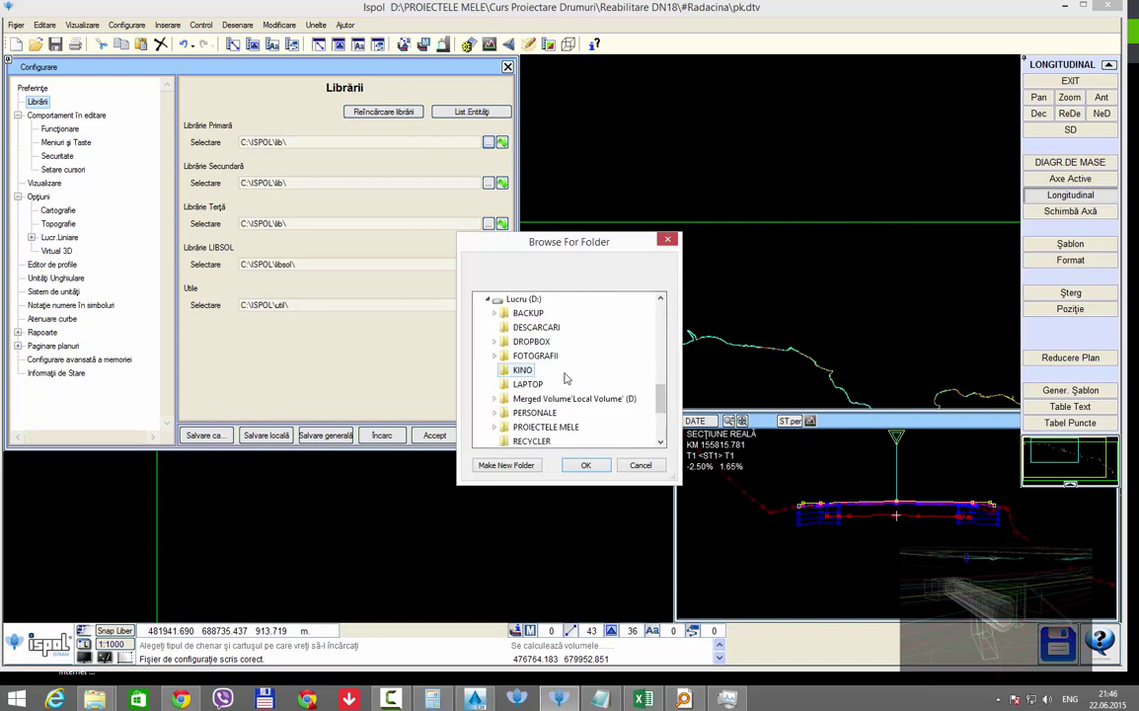
{"action": "scroll", "coordinate": [619, 388], "scroll_direction": "down", "scroll_amount": 1}
{"action": "scroll", "coordinate": [619, 390], "scroll_direction": "down", "scroll_amount": 1}
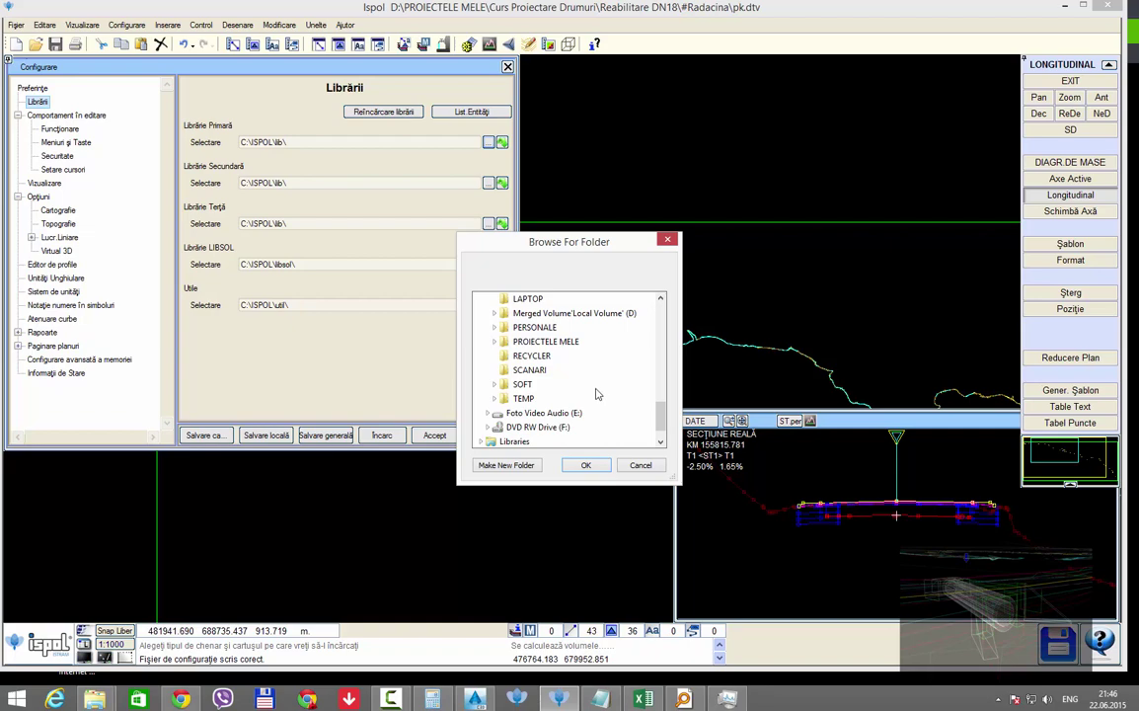
{"action": "scroll", "coordinate": [596, 395], "scroll_direction": "up", "scroll_amount": 1}
{"action": "scroll", "coordinate": [596, 395], "scroll_direction": "up", "scroll_amount": 1}
{"action": "scroll", "coordinate": [597, 393], "scroll_direction": "down", "scroll_amount": 2}
{"action": "key", "text": "alt+Tab"}
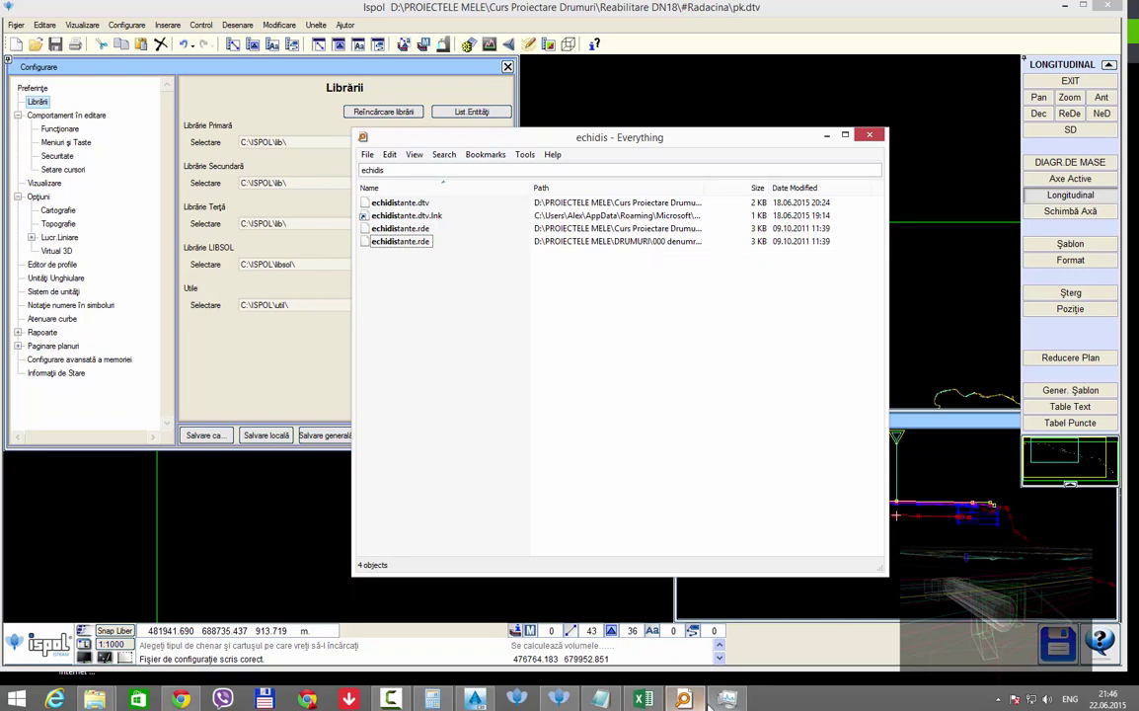
Step: Choose D:\PROIECTELE MELE\DRUMURI\lib as the primary library folder
{"action": "left_click", "coordinate": [426, 386]}
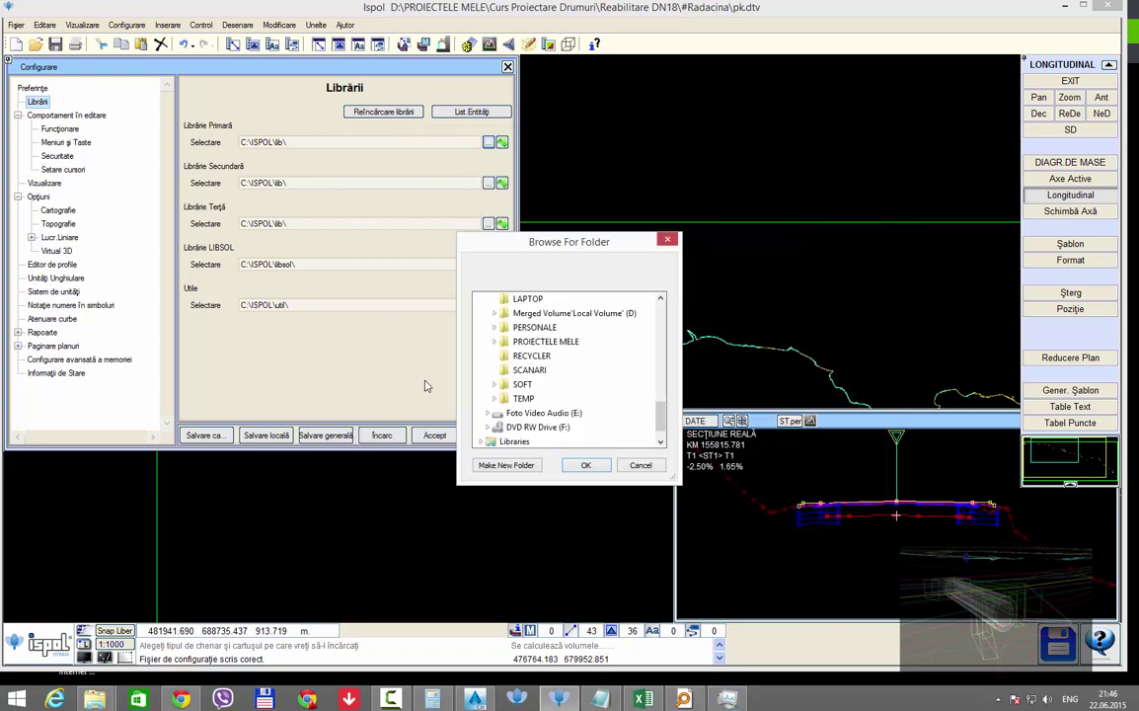
{"action": "double_click", "coordinate": [578, 342]}
{"action": "double_click", "coordinate": [538, 384]}
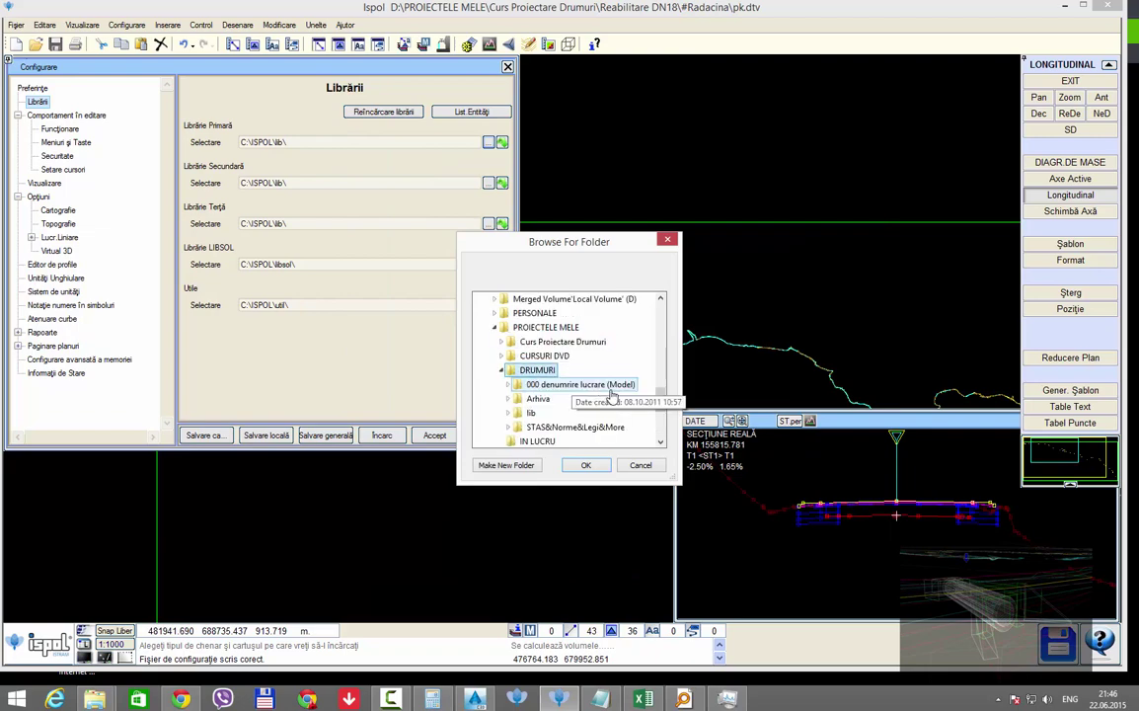
{"action": "double_click", "coordinate": [533, 413]}
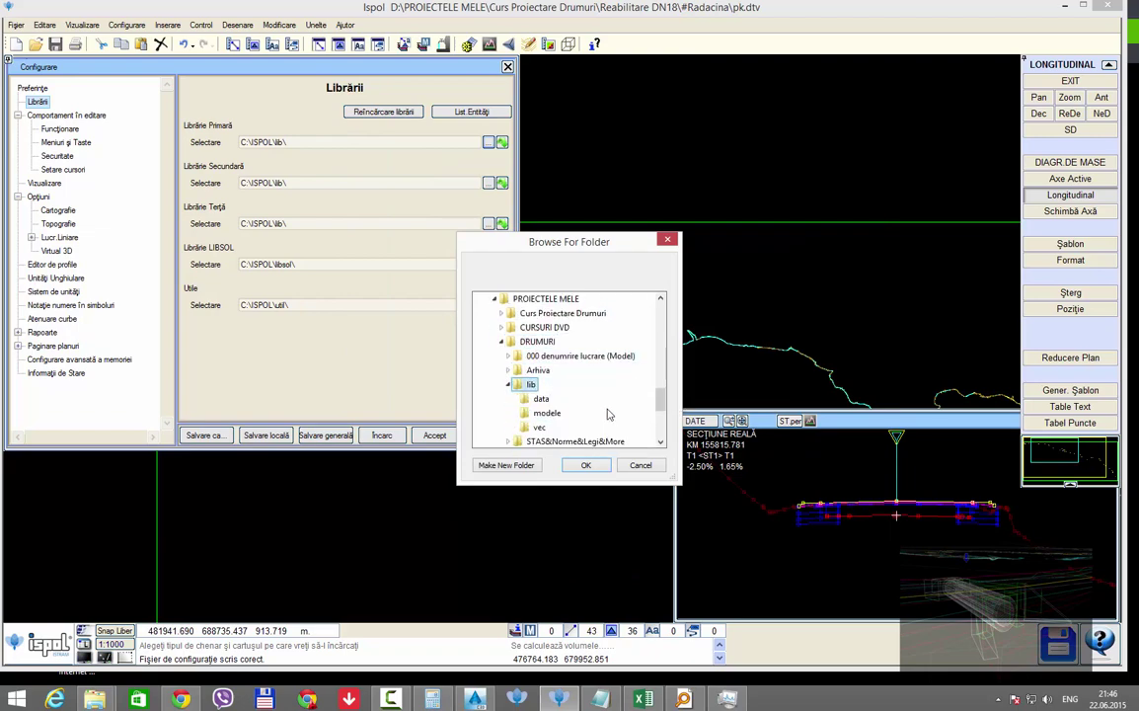
{"action": "scroll", "coordinate": [608, 415], "scroll_direction": "down", "scroll_amount": 1}
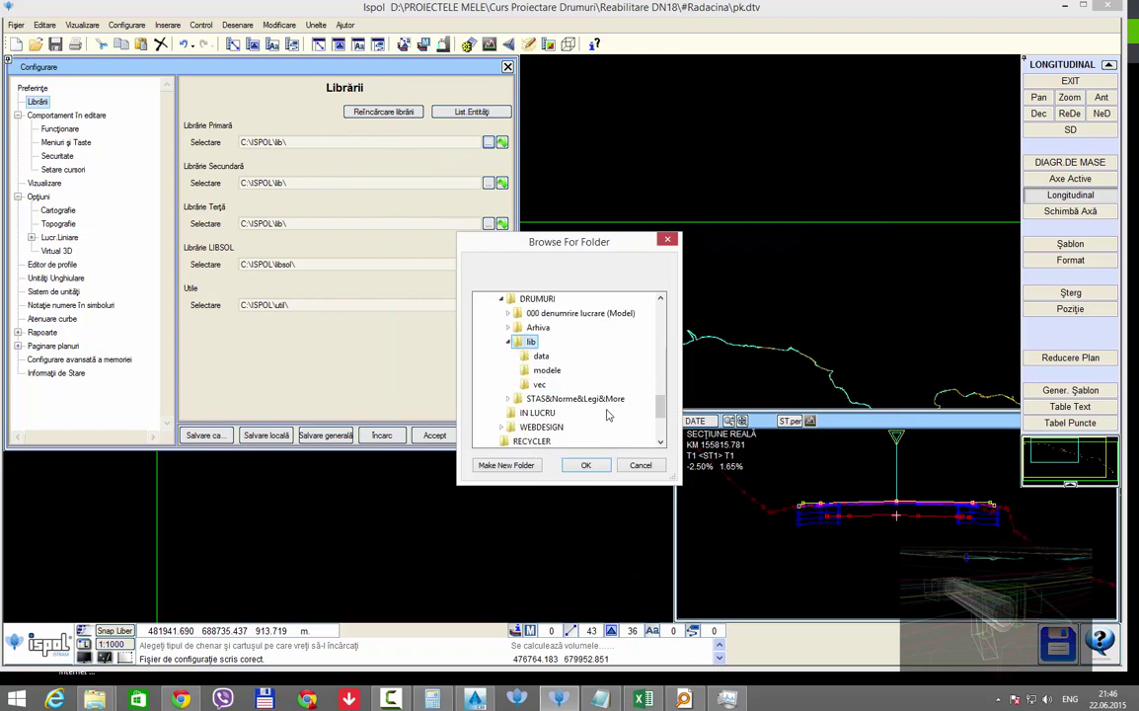
{"action": "left_click", "coordinate": [588, 468]}
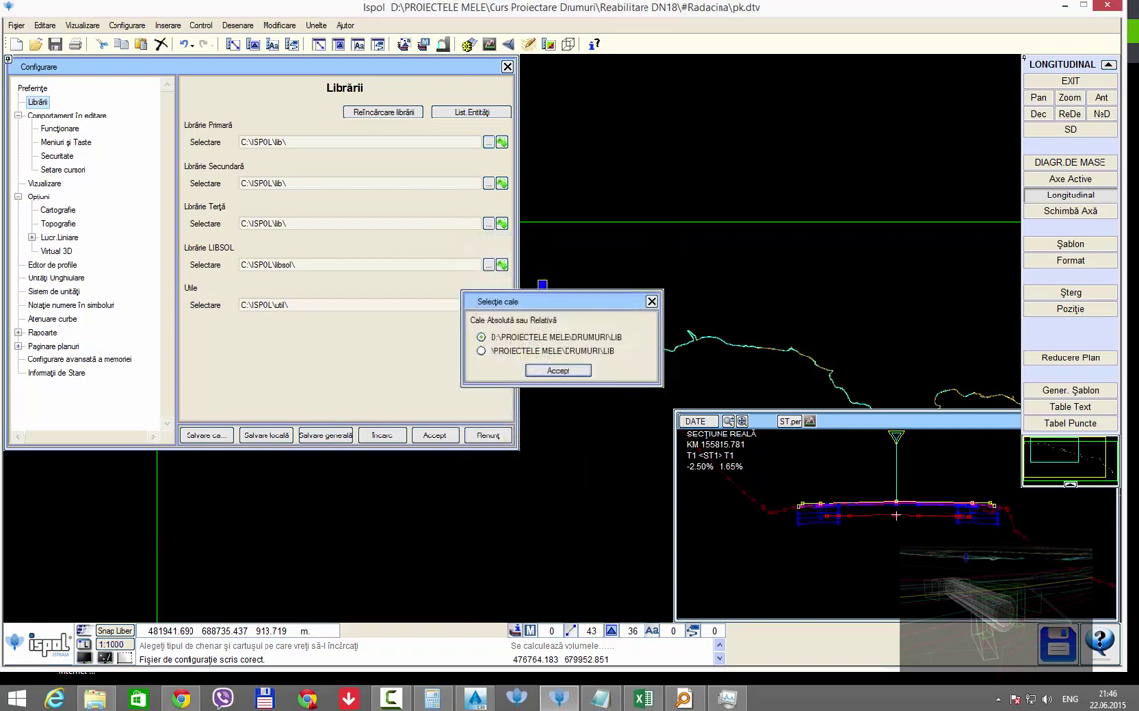
Step: Keep the absolute library path and save the configuration to the working folder
{"action": "left_click", "coordinate": [557, 371]}
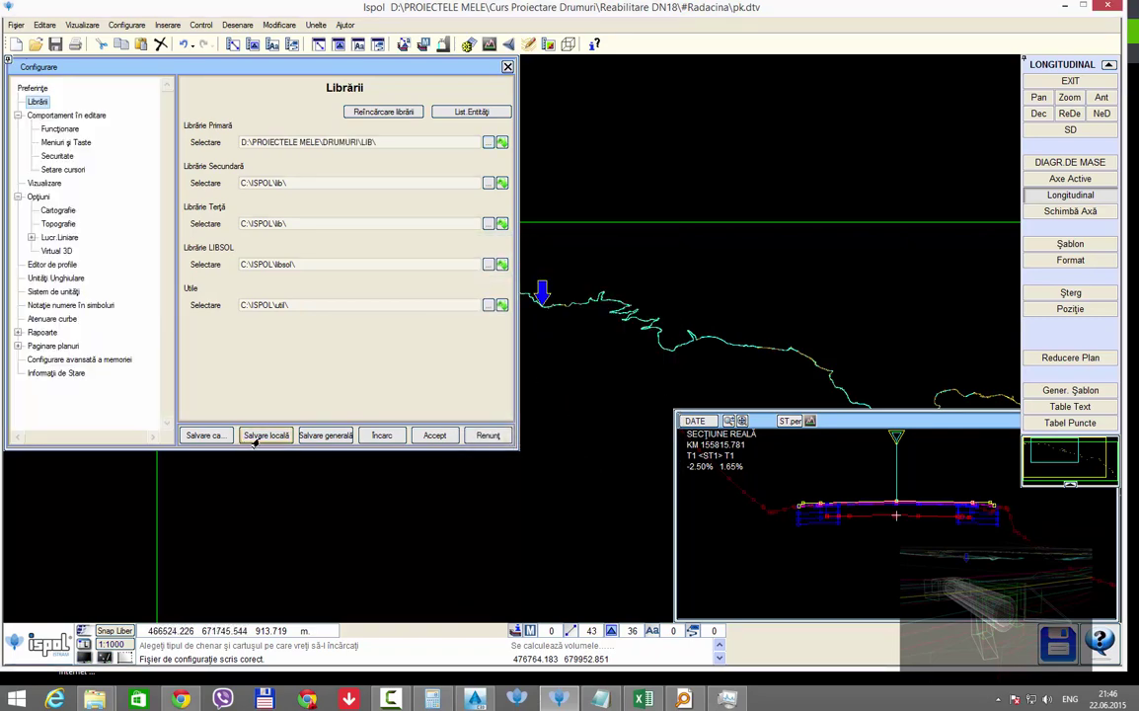
{"action": "left_click", "coordinate": [434, 436]}
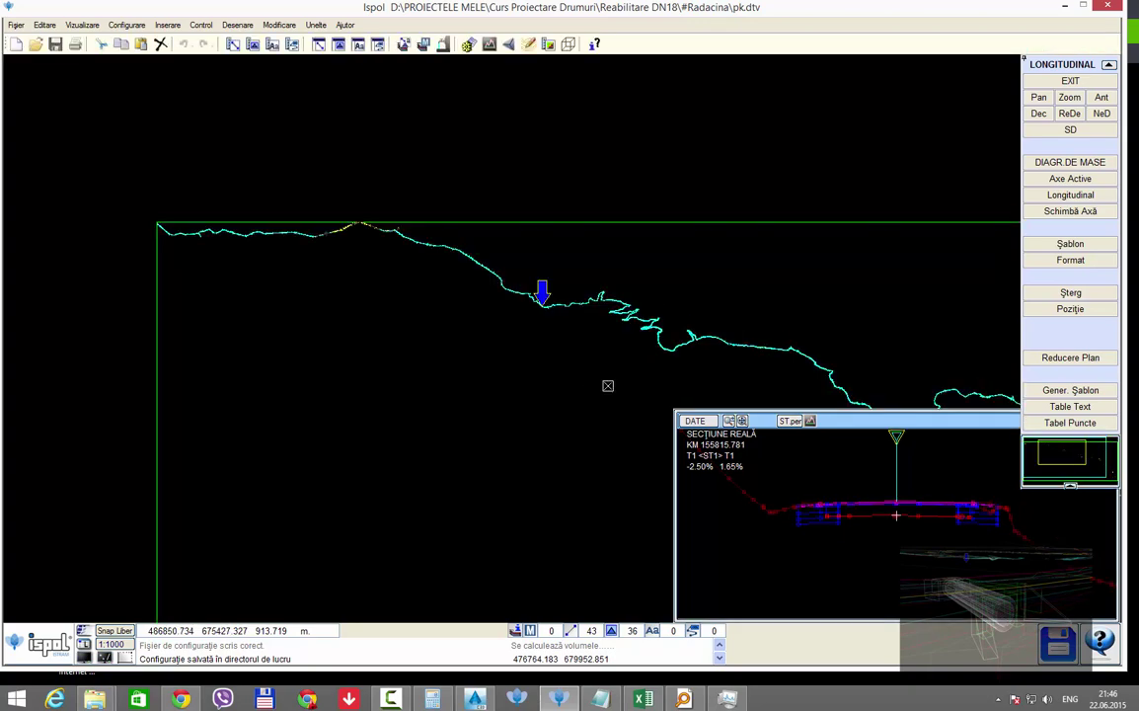
{"action": "scroll", "coordinate": [636, 317], "scroll_direction": "up", "scroll_amount": 3}
{"action": "scroll", "coordinate": [646, 279], "scroll_direction": "up", "scroll_amount": 2}
{"action": "scroll", "coordinate": [646, 279], "scroll_direction": "down", "scroll_amount": 3}
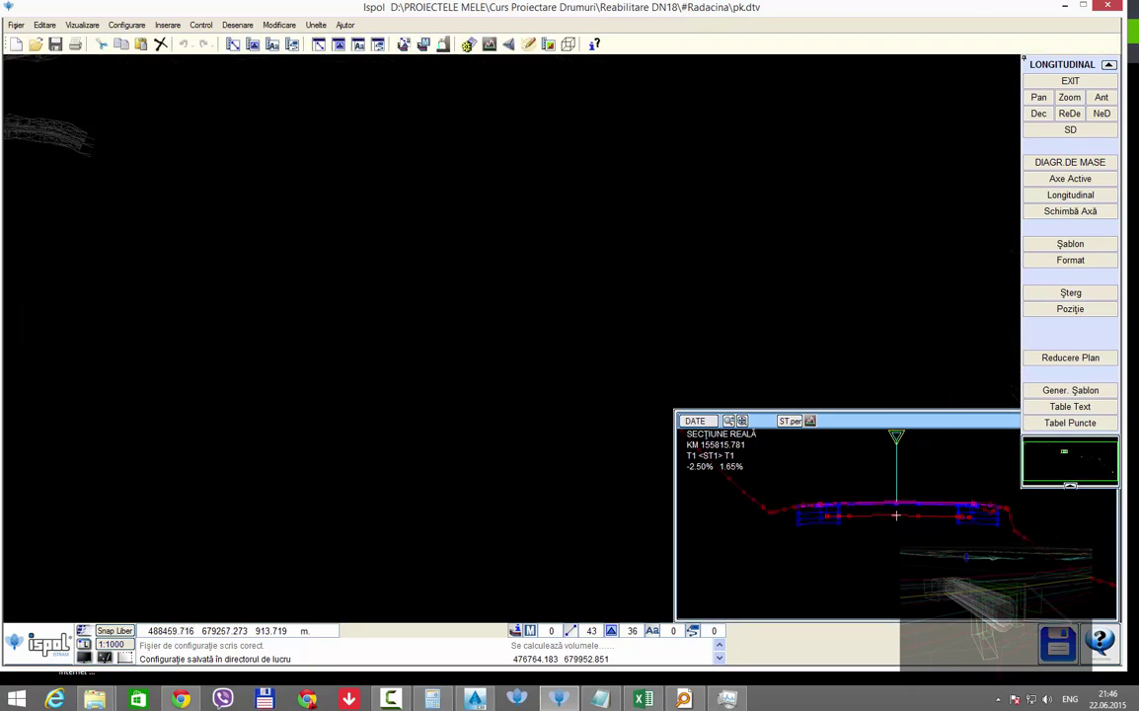
Step: Set the profile sheet format to DIN A1 with the S105GEC frame from the new library
{"action": "left_click", "coordinate": [1070, 194]}
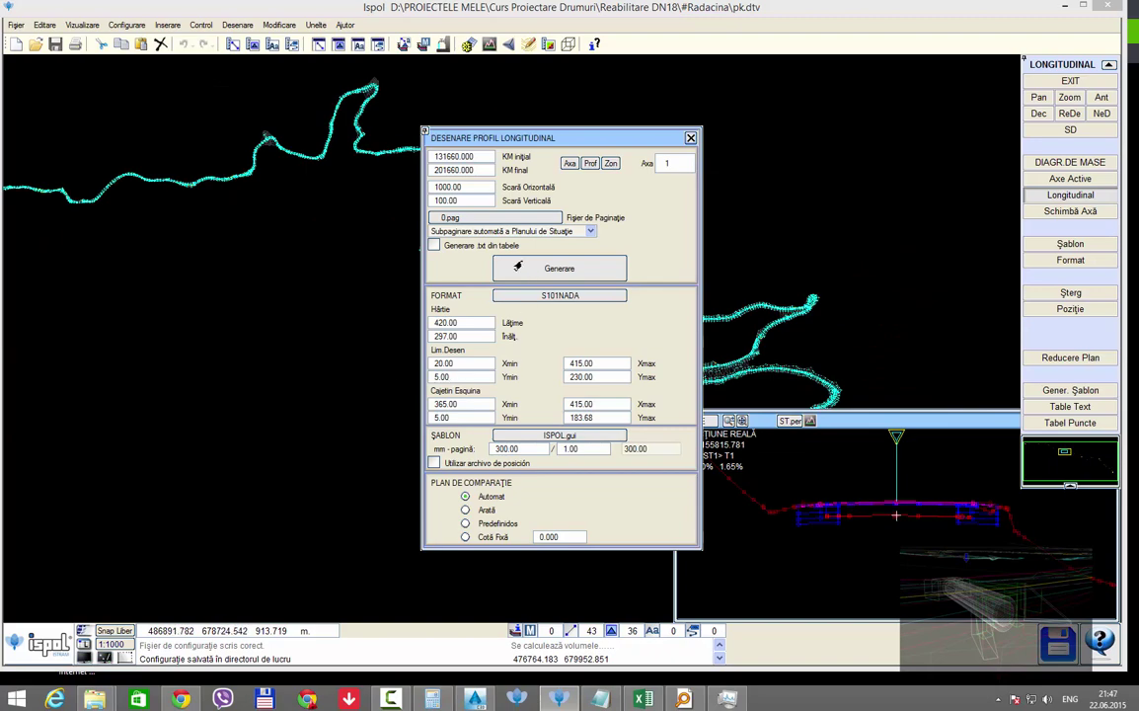
{"action": "left_click", "coordinate": [499, 296]}
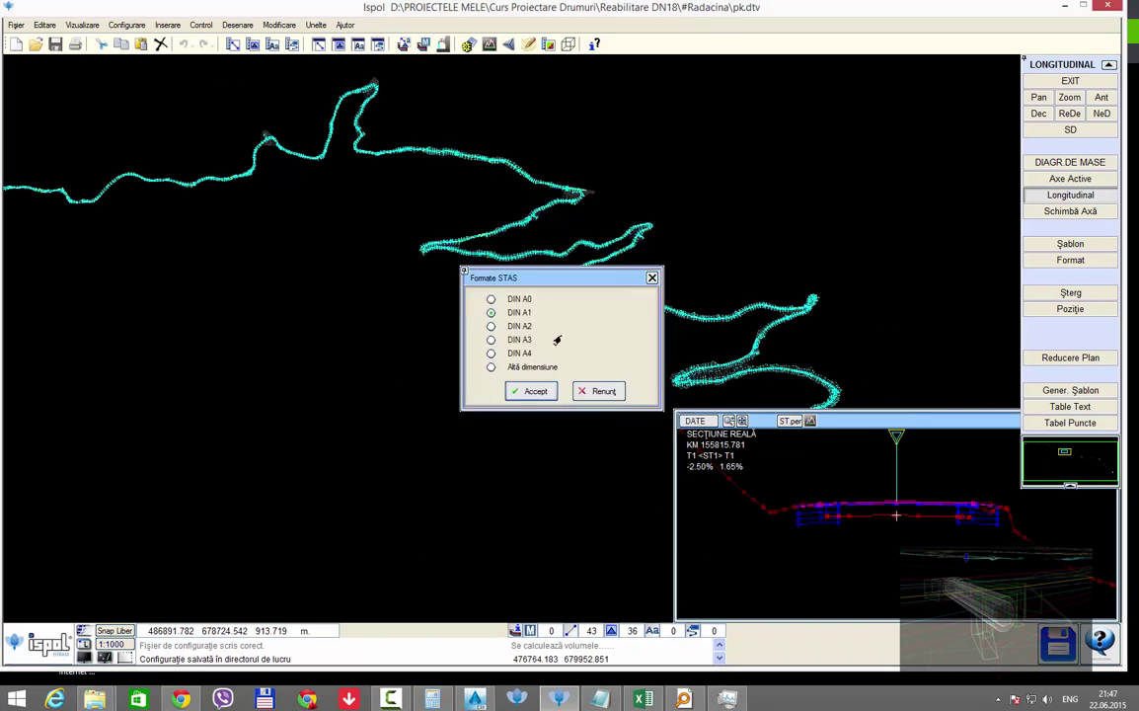
{"action": "left_click", "coordinate": [530, 391]}
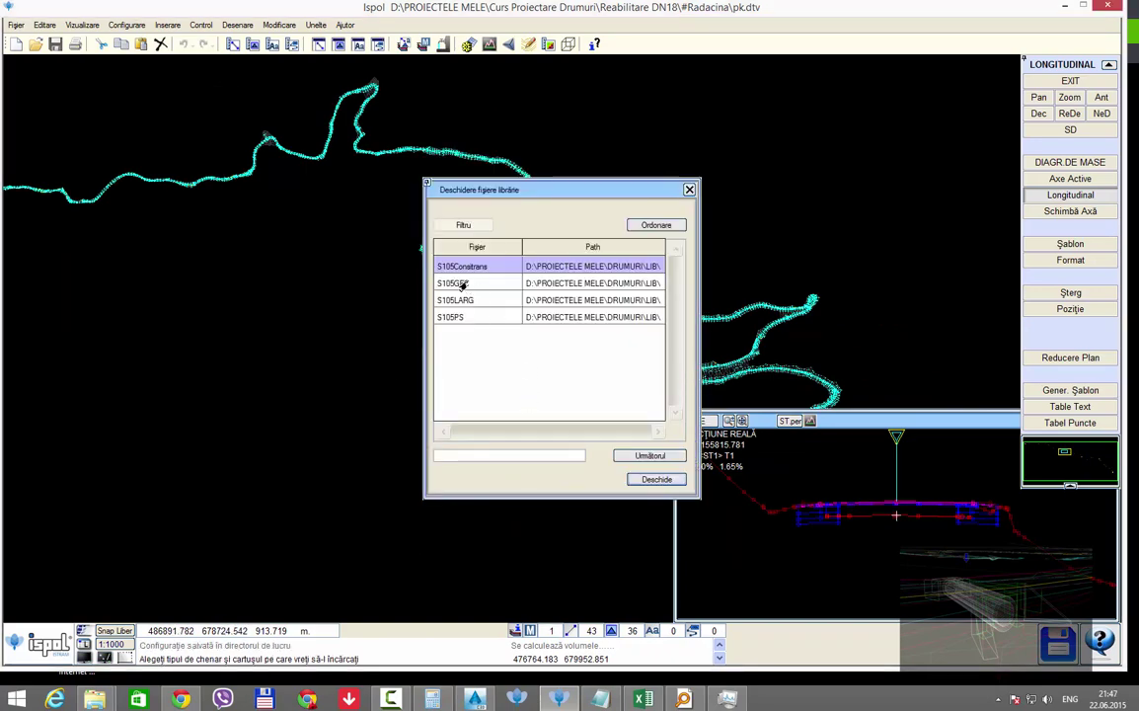
{"action": "left_click", "coordinate": [476, 283]}
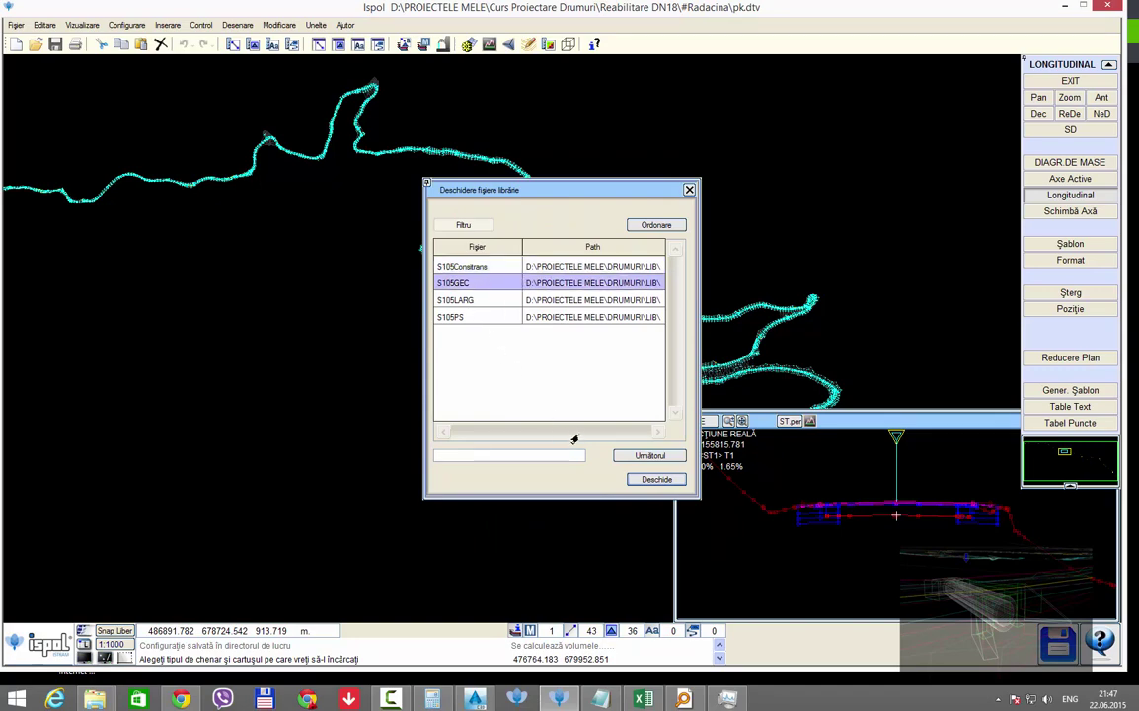
{"action": "left_click", "coordinate": [653, 480]}
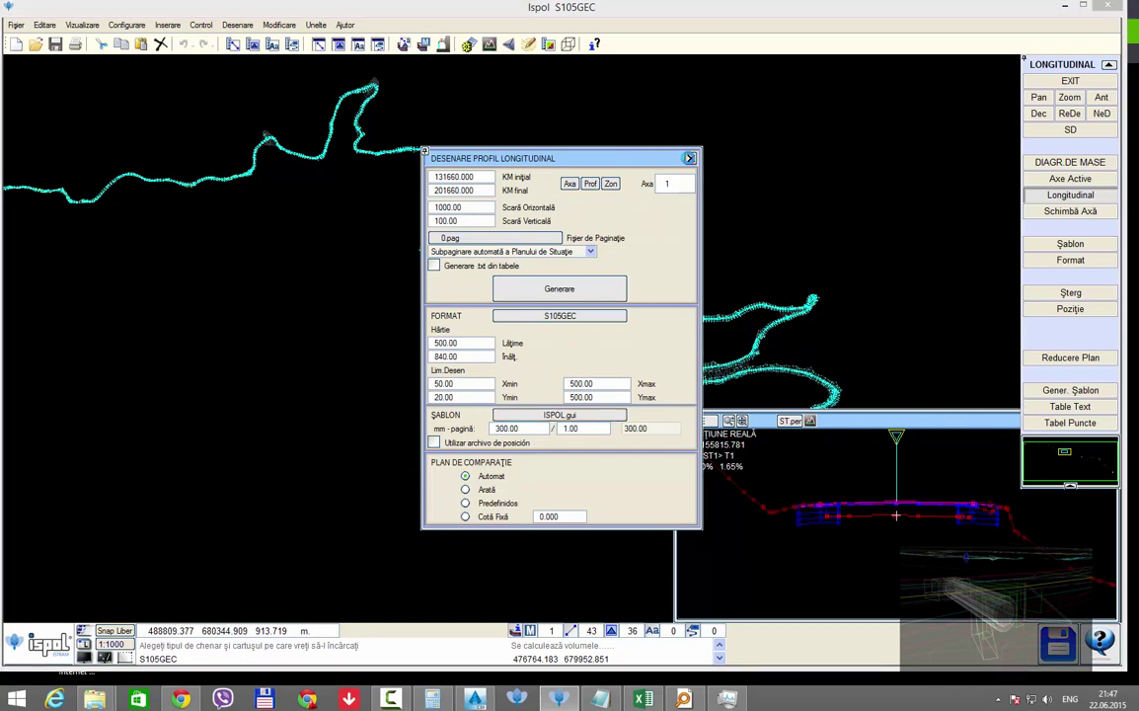
Step: Open the profile template editor and rearrange the profile drawing and cross-section preview
{"action": "left_click", "coordinate": [689, 158]}
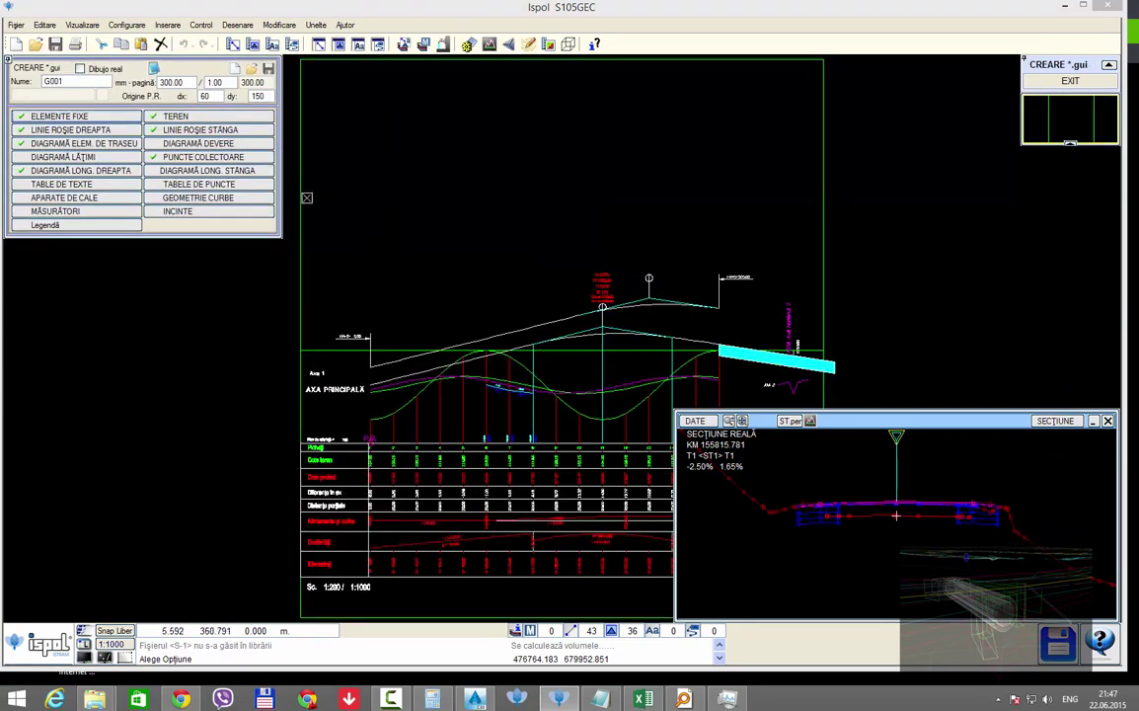
{"action": "middle_click_drag", "start_coordinate": [456, 472], "coordinate": [450, 317]}
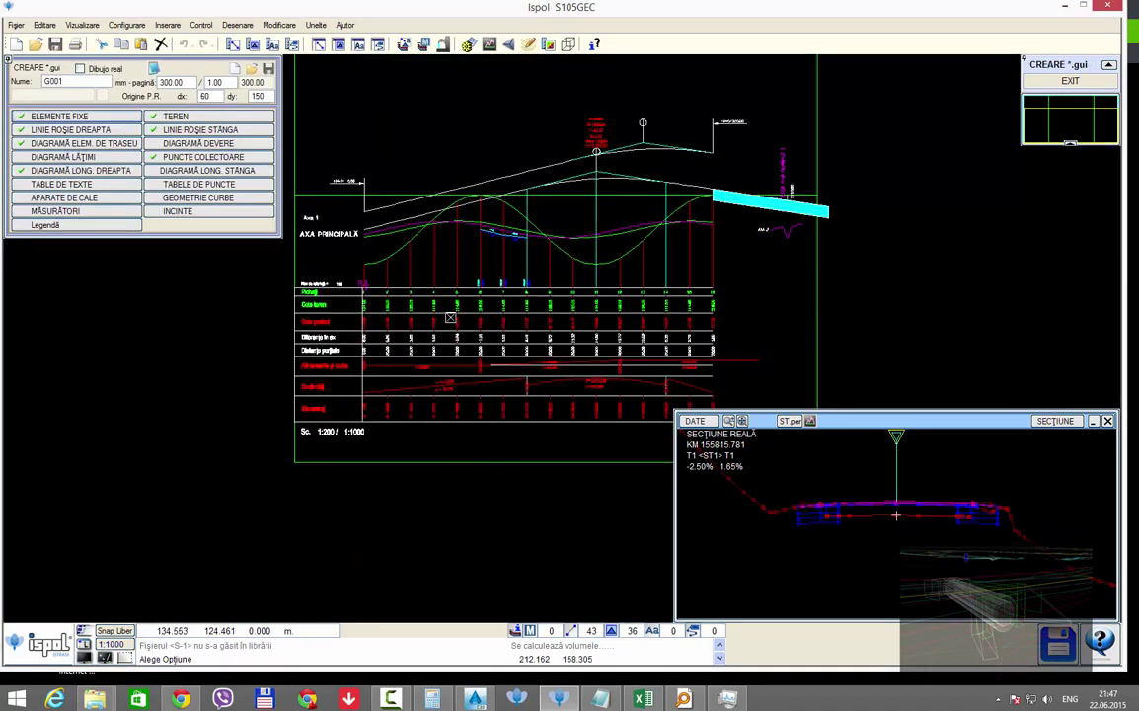
{"action": "left_click_drag", "start_coordinate": [674, 409], "coordinate": [816, 427]}
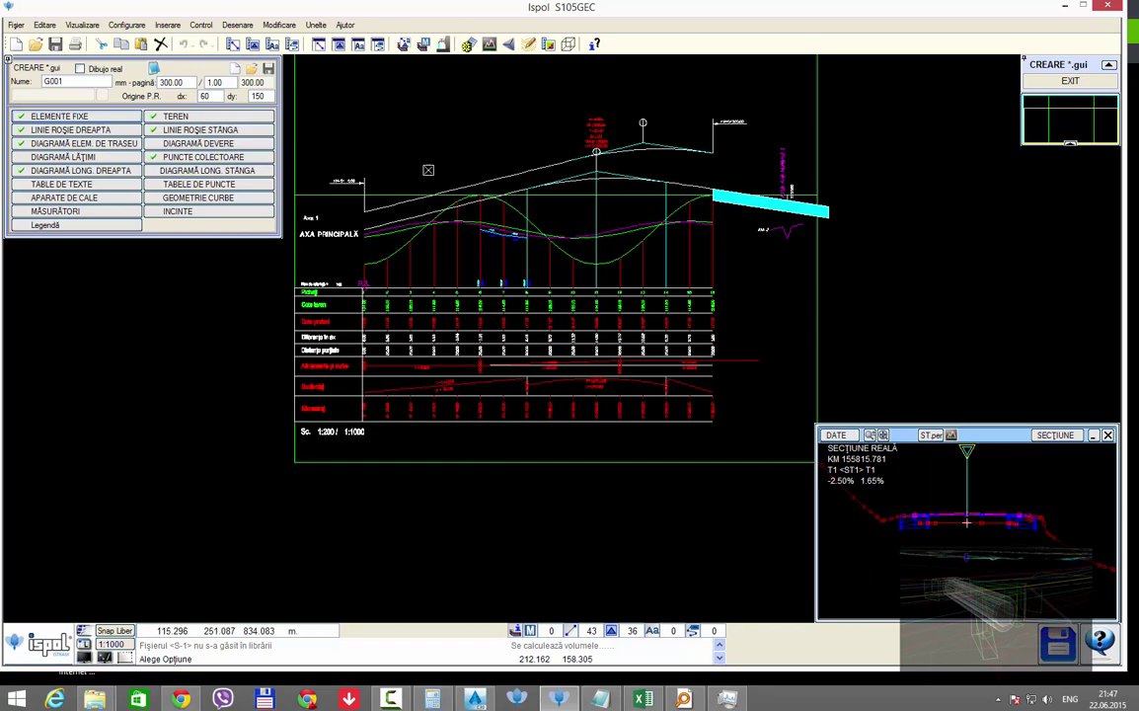
{"action": "middle_click_drag", "start_coordinate": [424, 183], "coordinate": [471, 197]}
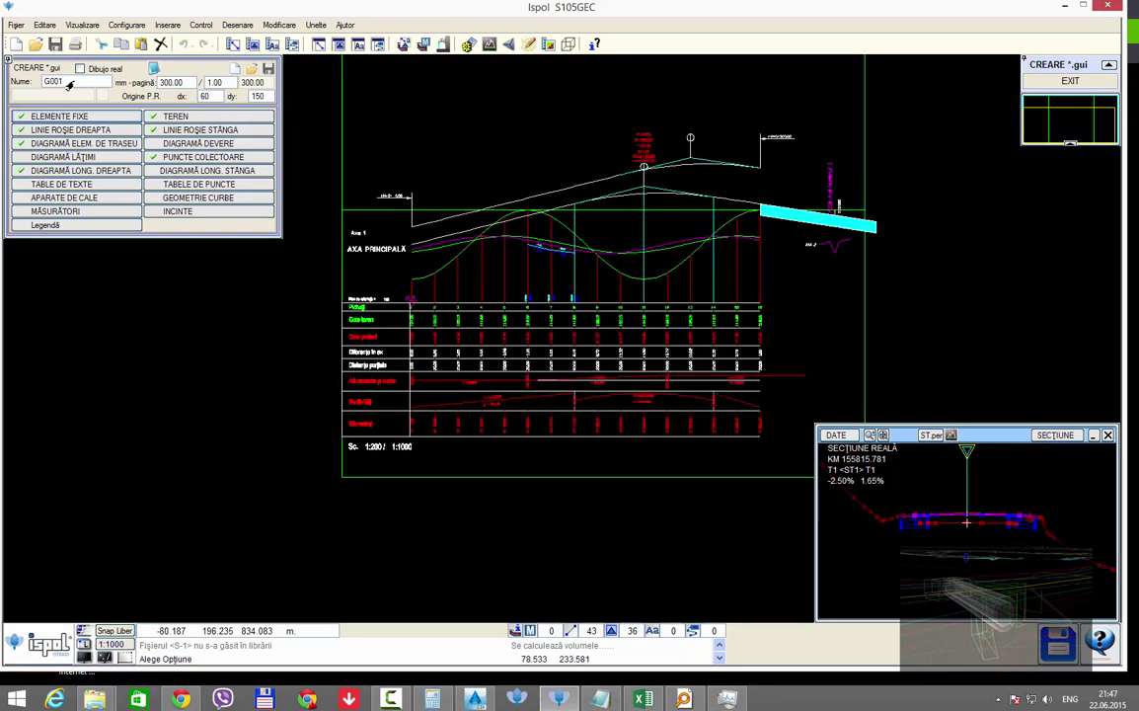
Step: Load the #Stradute.gui template from the library and return to the road plan view
{"action": "left_click", "coordinate": [252, 68]}
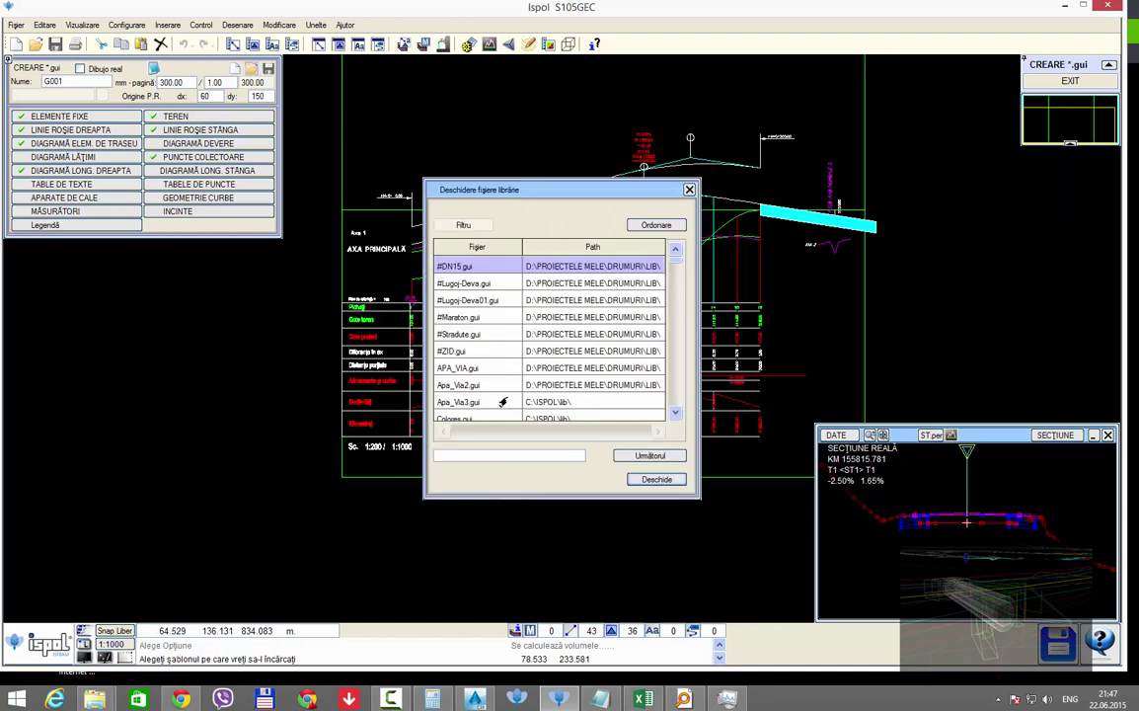
{"action": "scroll", "coordinate": [503, 406], "scroll_direction": "down", "scroll_amount": 1}
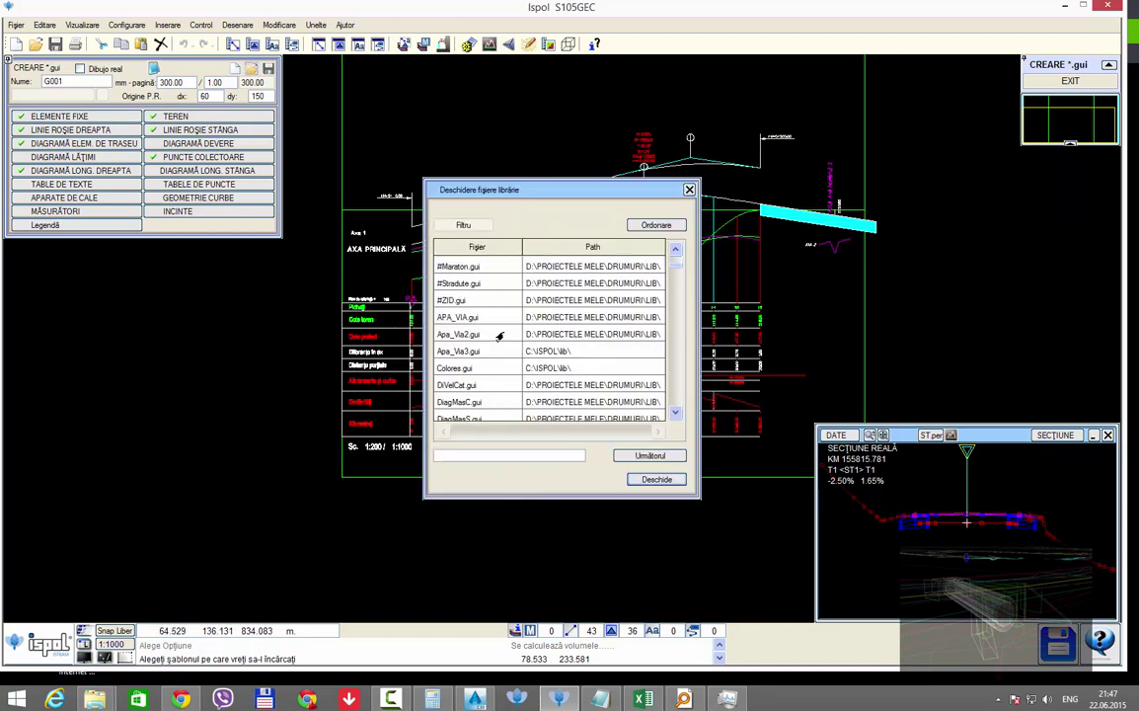
{"action": "scroll", "coordinate": [499, 337], "scroll_direction": "up", "scroll_amount": 1}
{"action": "left_click", "coordinate": [490, 267]}
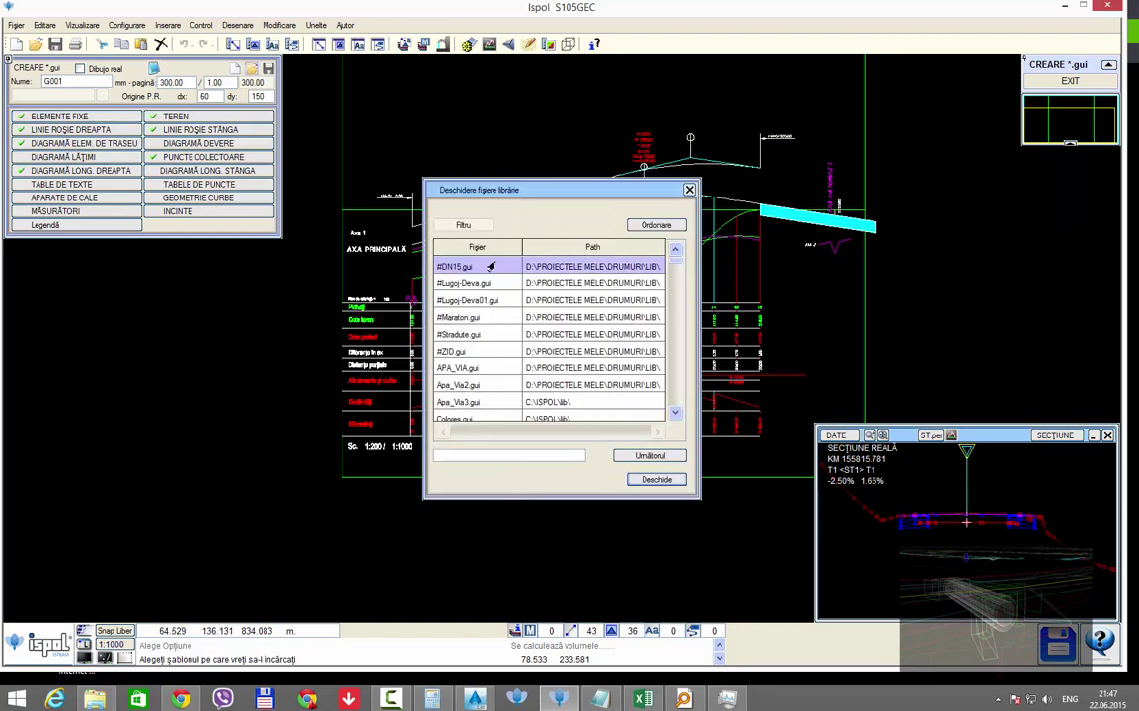
{"action": "double_click", "coordinate": [482, 335]}
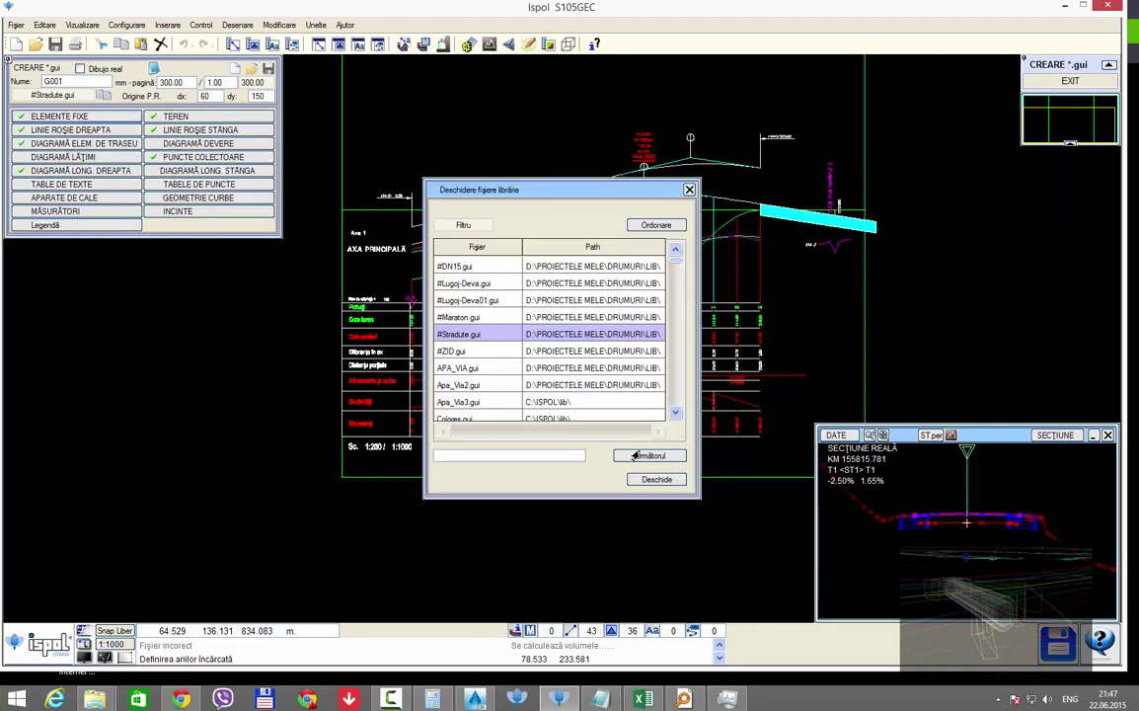
{"action": "left_click", "coordinate": [655, 480]}
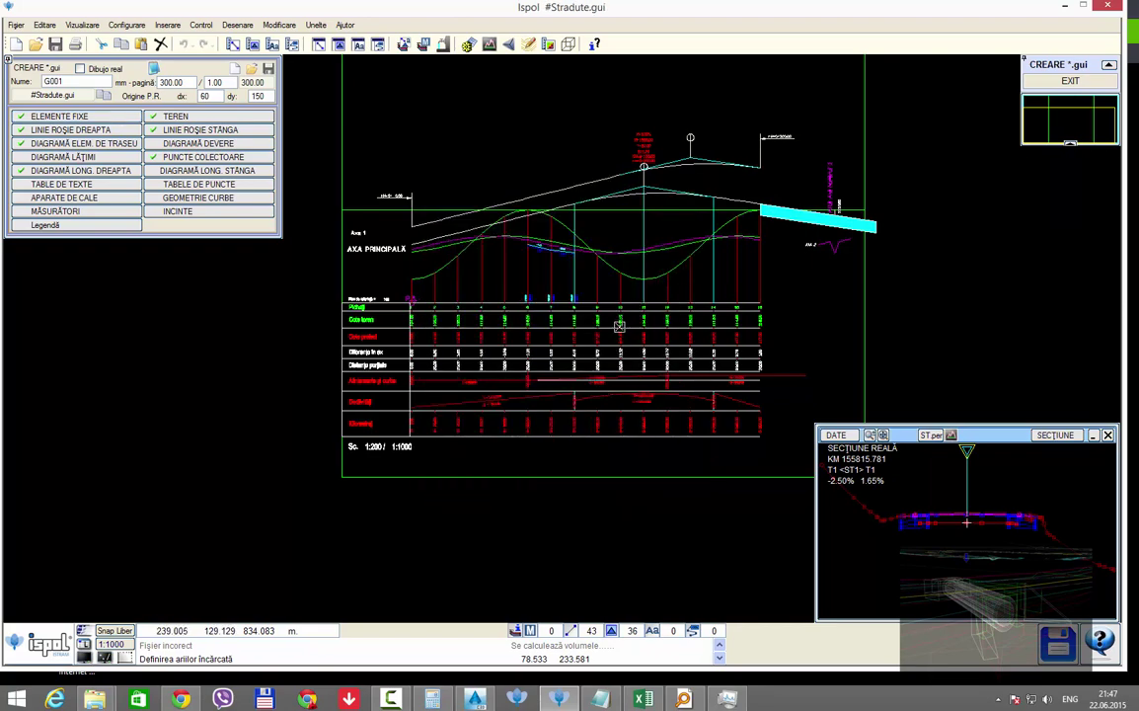
{"action": "scroll", "coordinate": [592, 291], "scroll_direction": "up", "scroll_amount": 1}
{"action": "scroll", "coordinate": [499, 394], "scroll_direction": "down", "scroll_amount": 1}
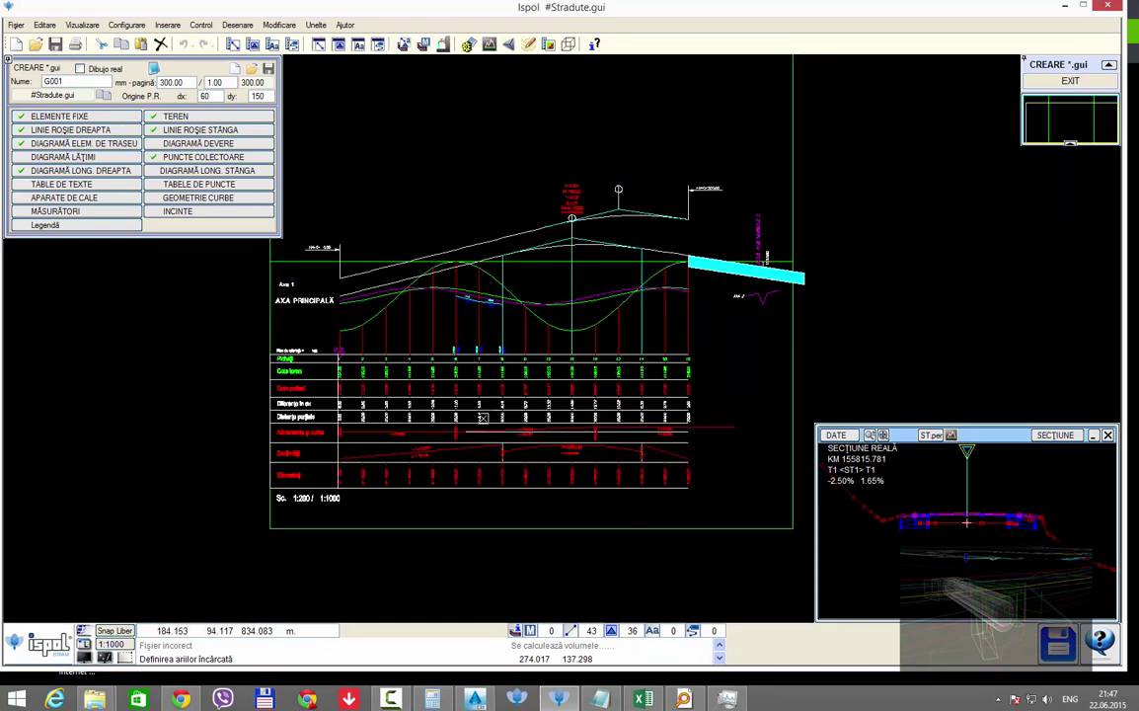
{"action": "key", "text": "Escape"}
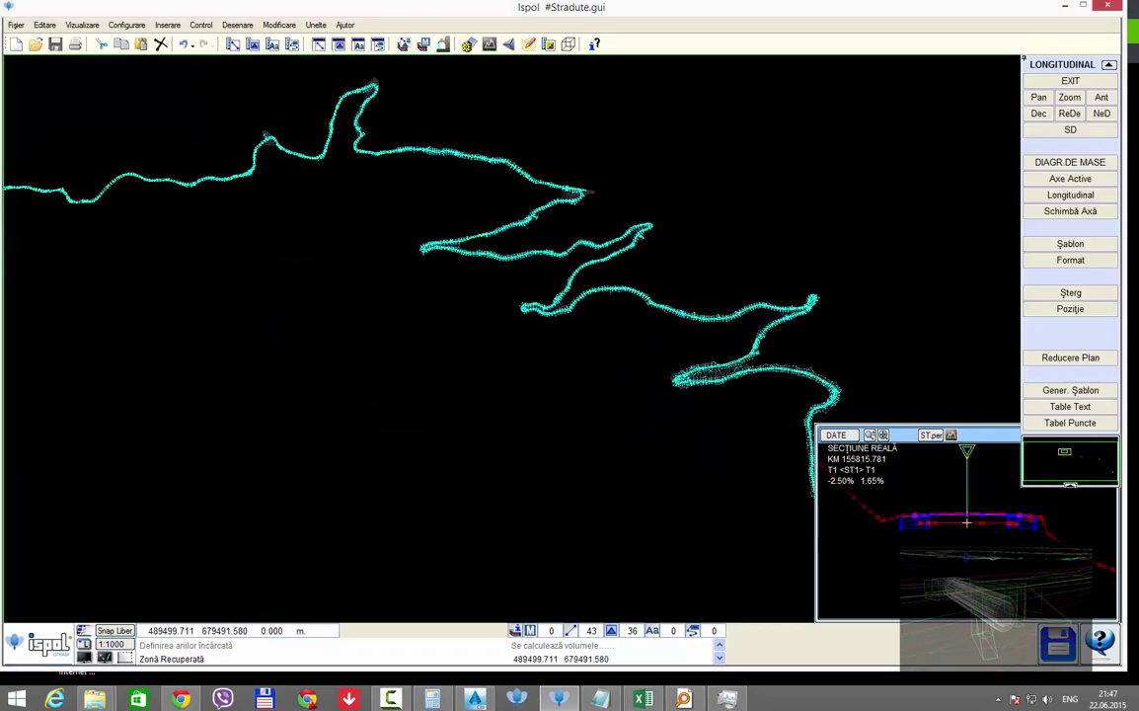
Step: Apply the #Stradute.gui template and generate profile sheets for KM 131660–201660 at scales 1000/100
{"action": "left_click", "coordinate": [1070, 194]}
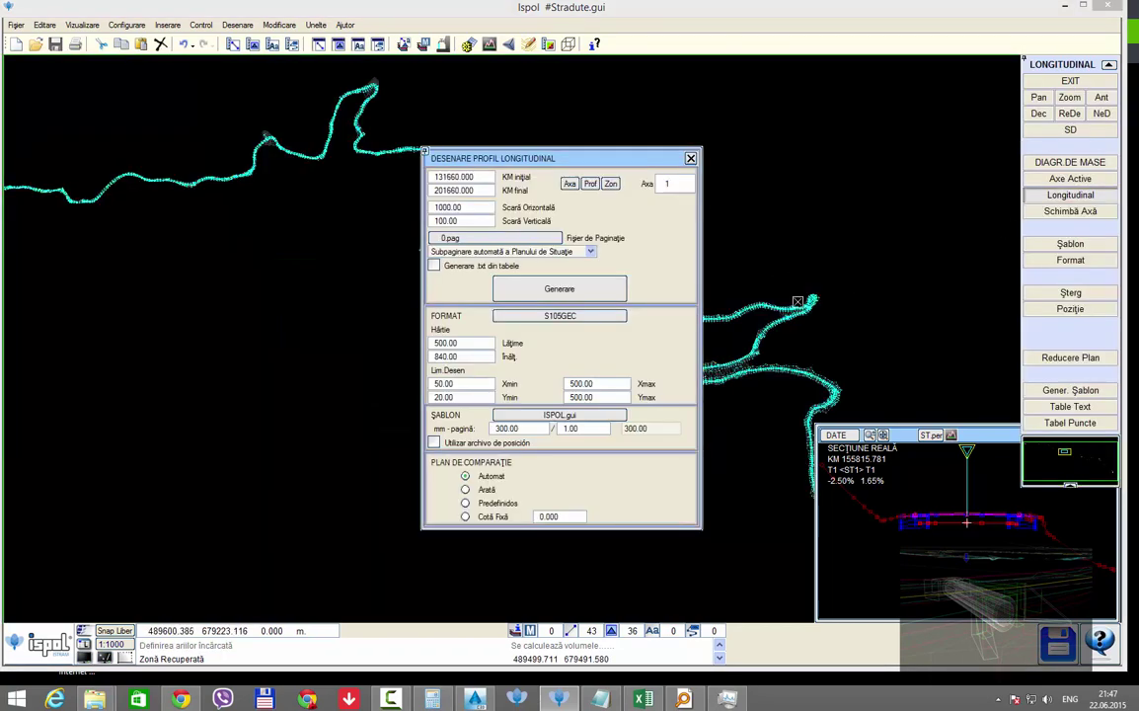
{"action": "left_click", "coordinate": [555, 414]}
{"action": "left_click", "coordinate": [469, 337]}
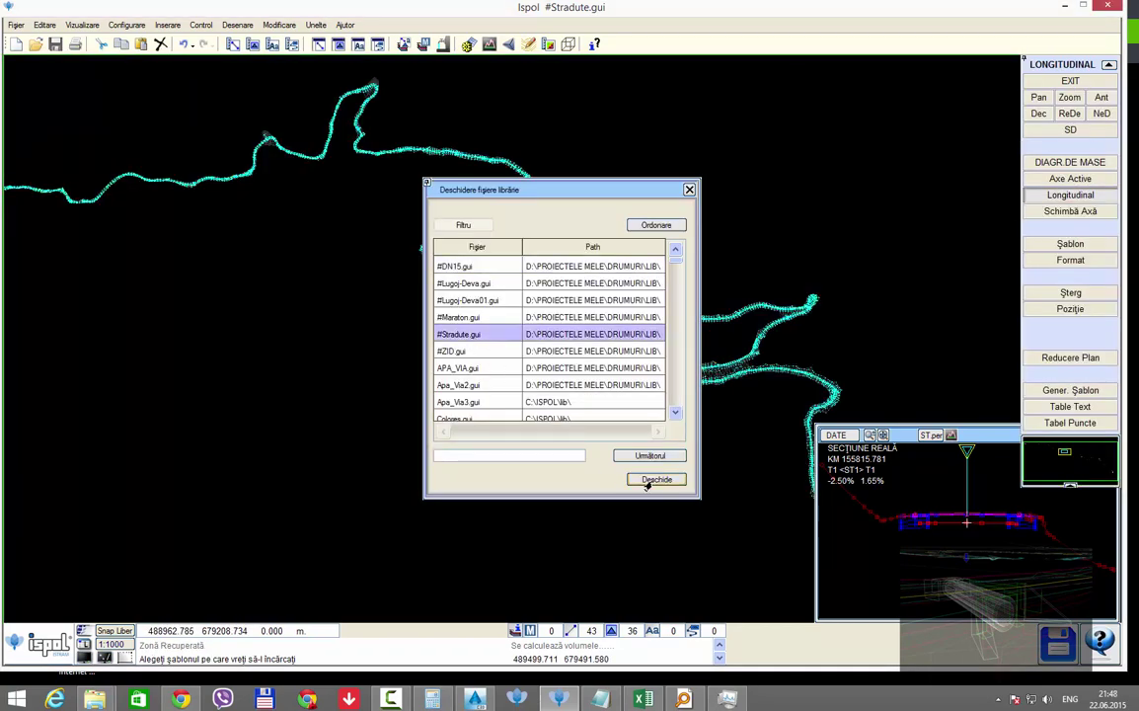
{"action": "left_click", "coordinate": [655, 479]}
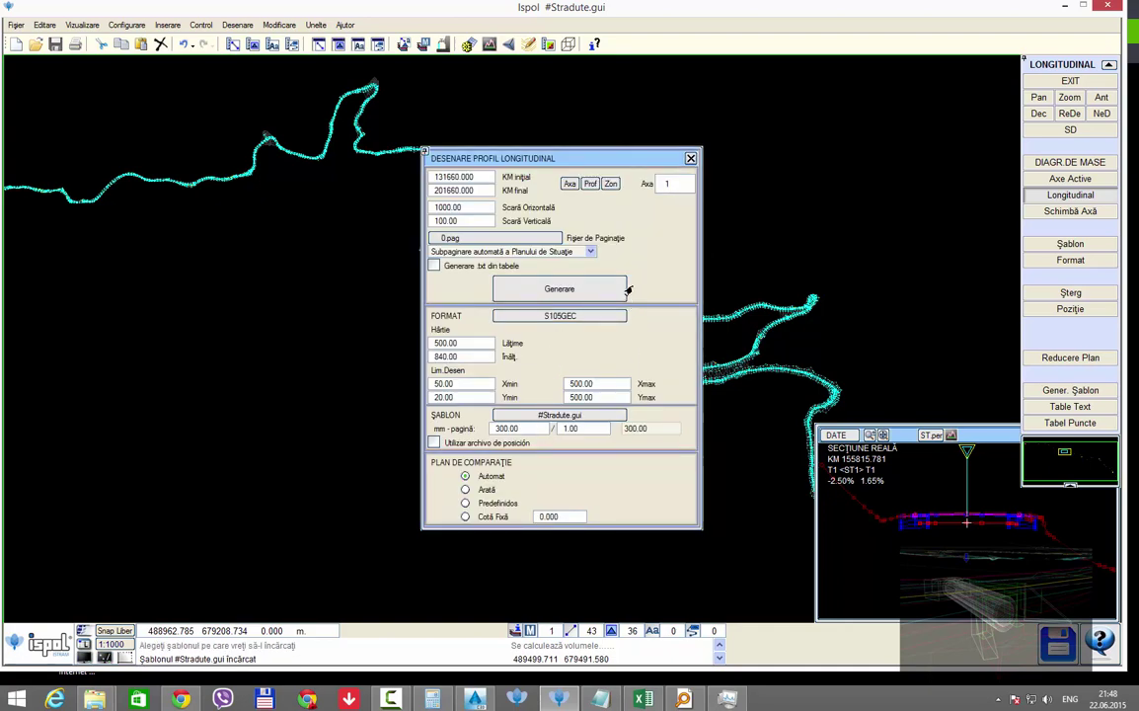
{"action": "left_click", "coordinate": [599, 287]}
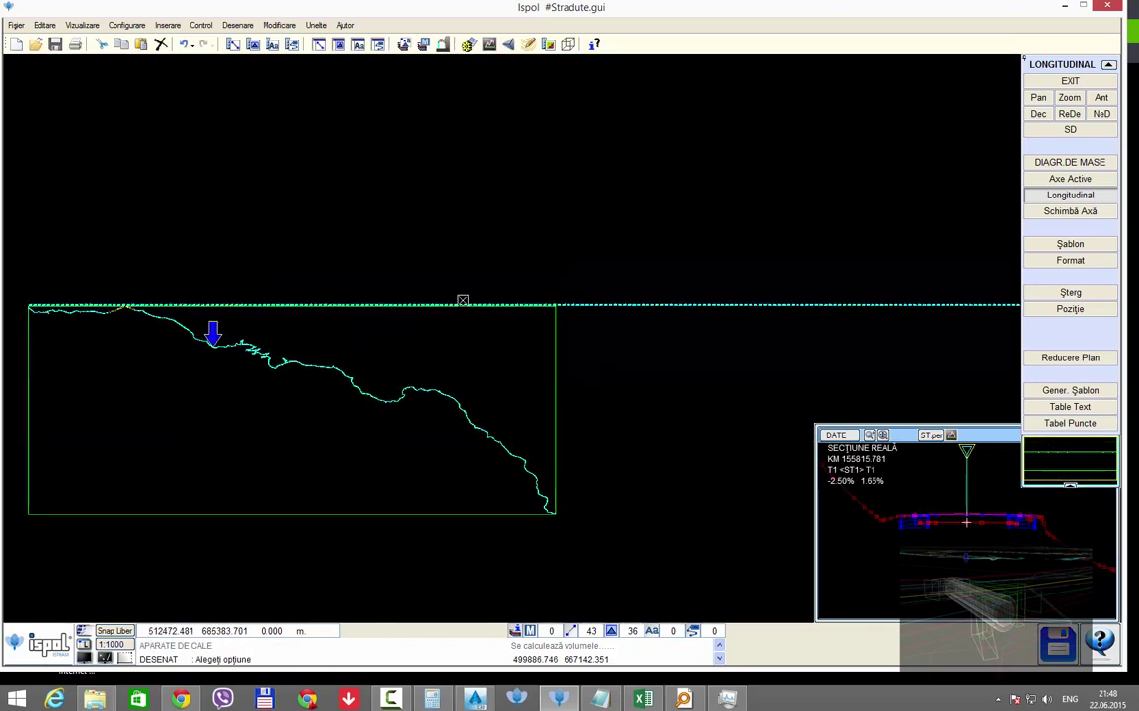
Step: Zoom over the generated profiles to inspect the DN18 data tables
{"action": "scroll", "coordinate": [461, 301], "scroll_direction": "up", "scroll_amount": 3}
{"action": "scroll", "coordinate": [476, 303], "scroll_direction": "up", "scroll_amount": 1}
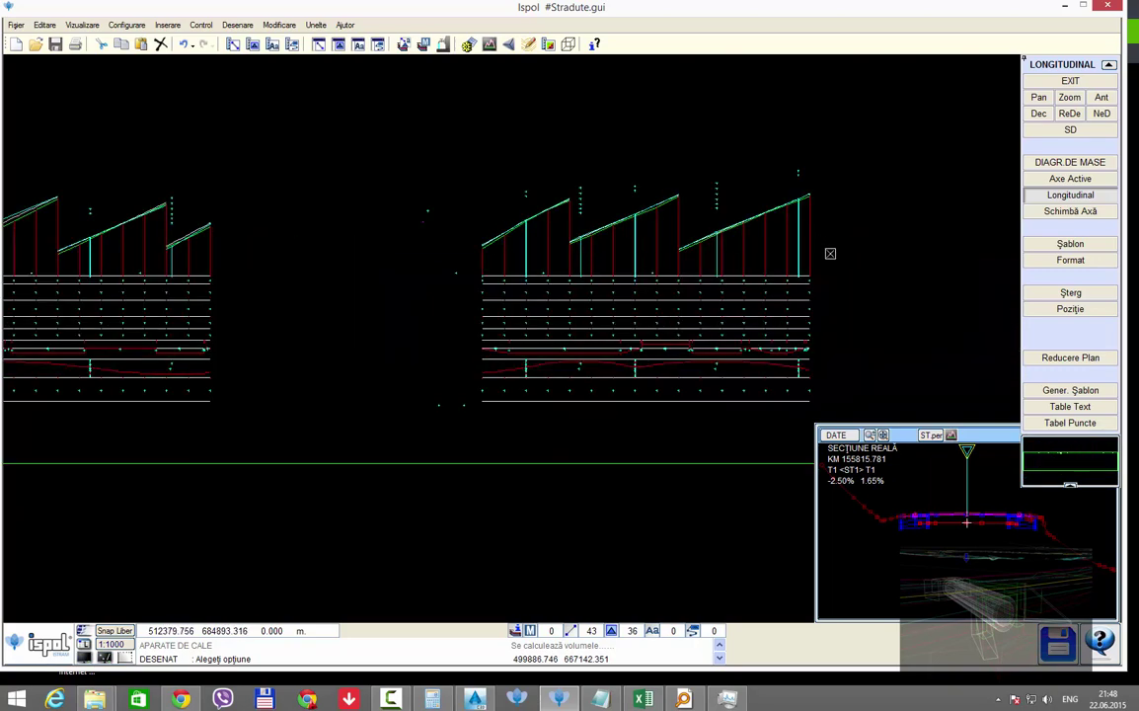
{"action": "scroll", "coordinate": [603, 264], "scroll_direction": "down", "scroll_amount": 2}
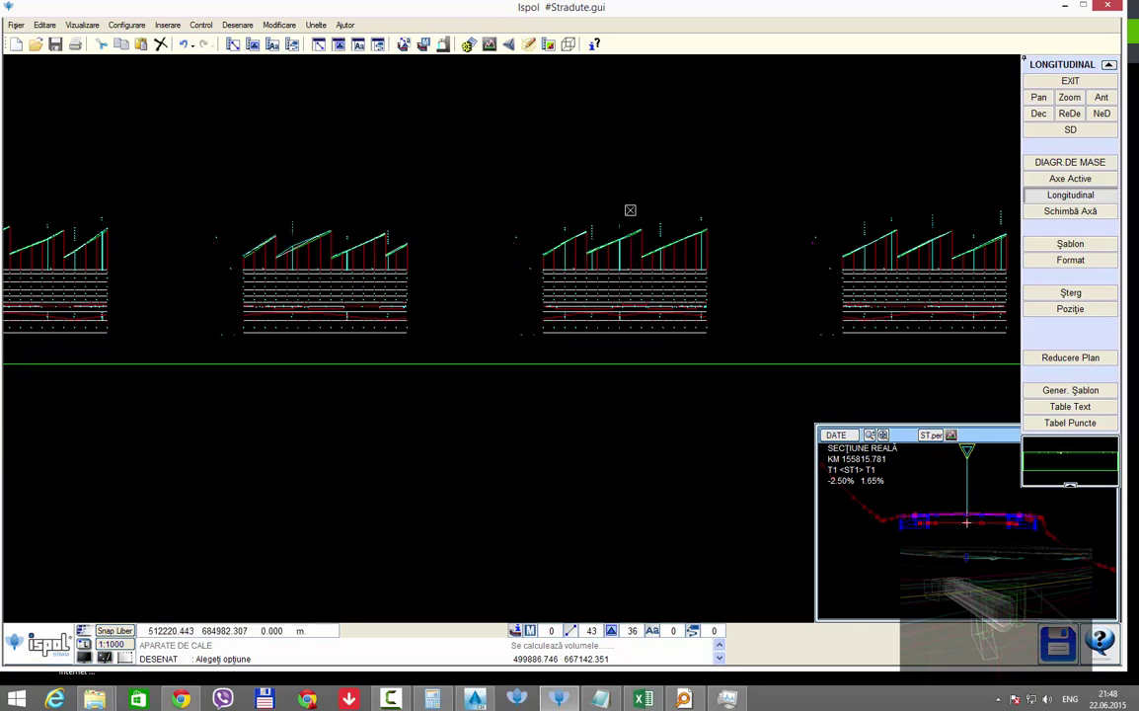
{"action": "left_click", "coordinate": [1038, 114]}
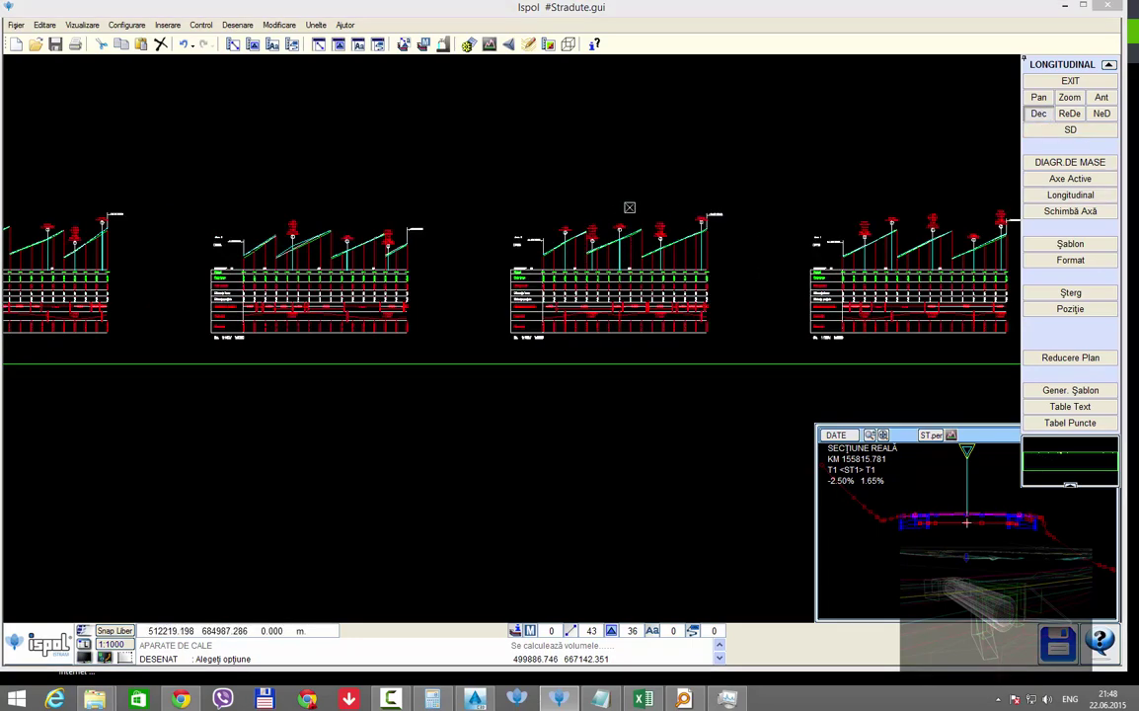
{"action": "scroll", "coordinate": [693, 237], "scroll_direction": "up", "scroll_amount": 2}
{"action": "scroll", "coordinate": [642, 375], "scroll_direction": "down", "scroll_amount": 2}
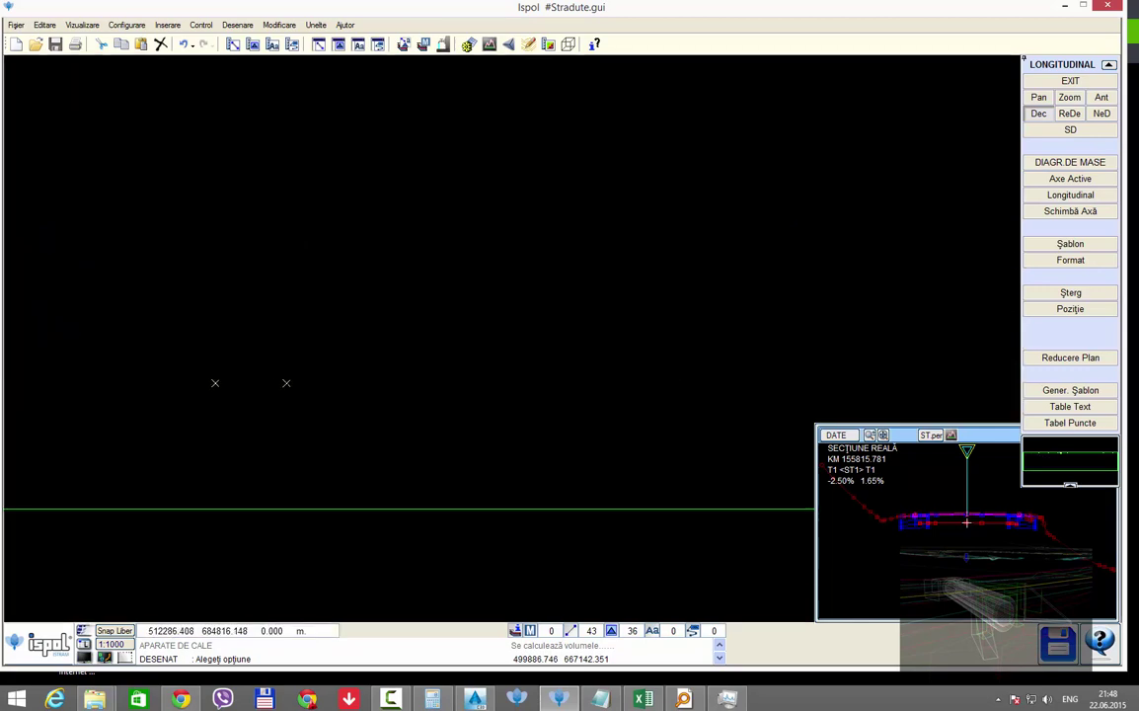
{"action": "scroll", "coordinate": [641, 380], "scroll_direction": "down", "scroll_amount": 2}
{"action": "scroll", "coordinate": [642, 380], "scroll_direction": "down", "scroll_amount": 2}
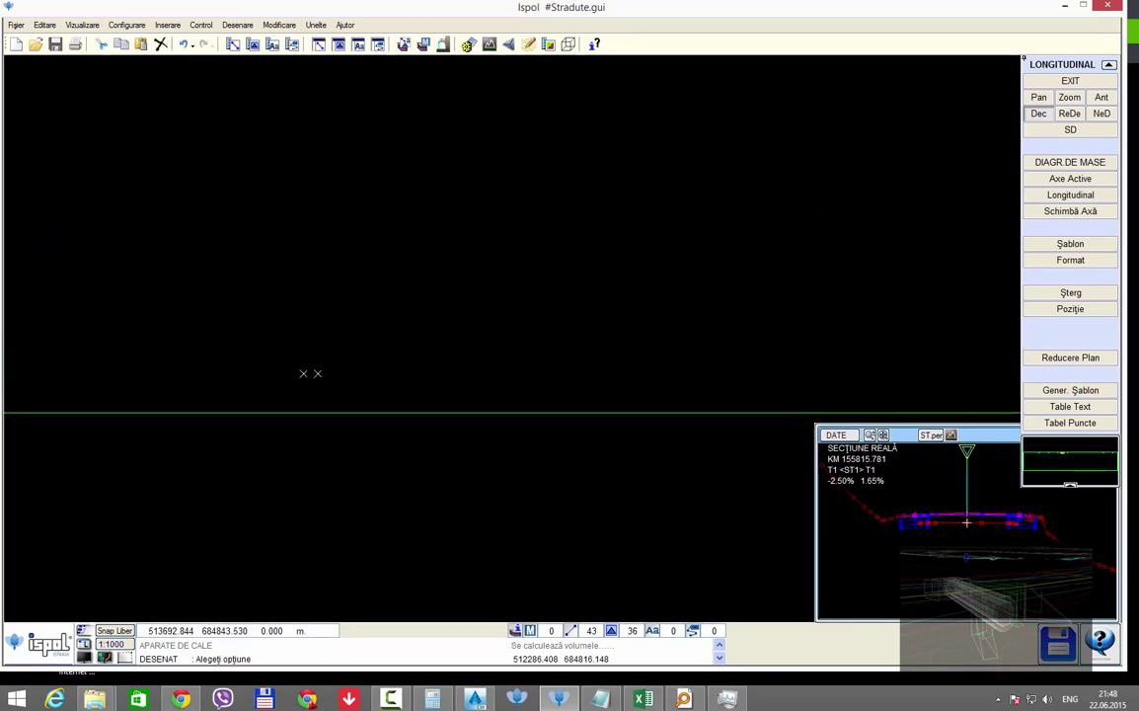
{"action": "scroll", "coordinate": [504, 356], "scroll_direction": "up", "scroll_amount": 2}
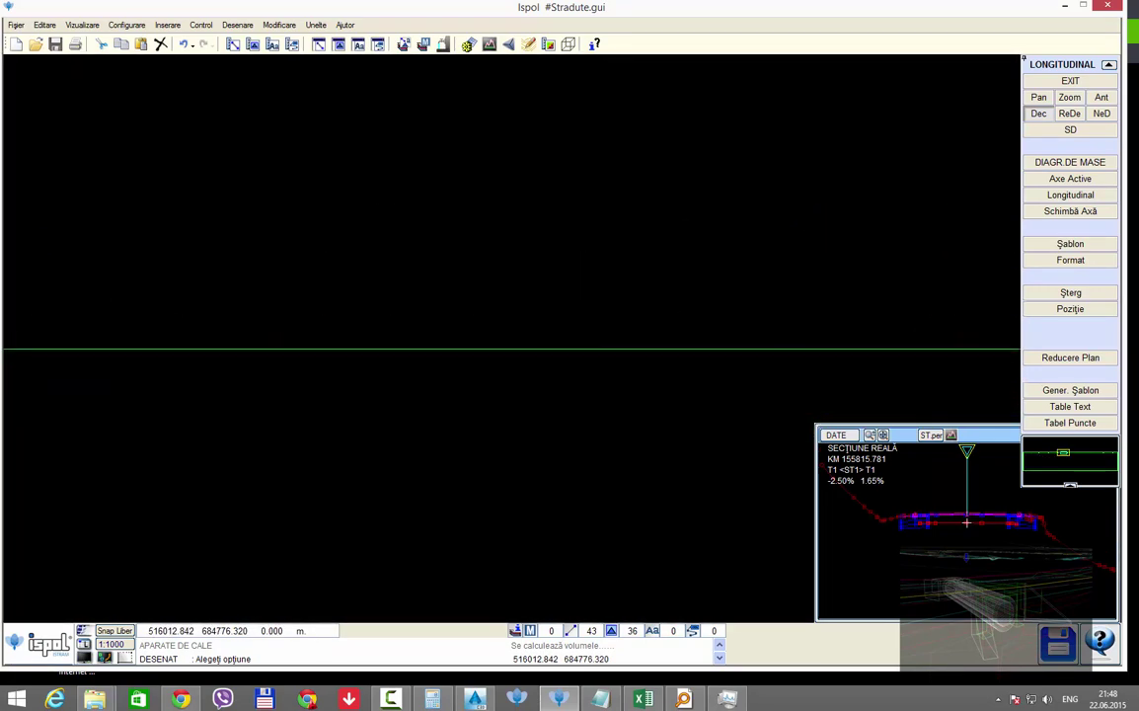
{"action": "scroll", "coordinate": [699, 310], "scroll_direction": "down", "scroll_amount": 1}
{"action": "scroll", "coordinate": [681, 316], "scroll_direction": "down", "scroll_amount": 1}
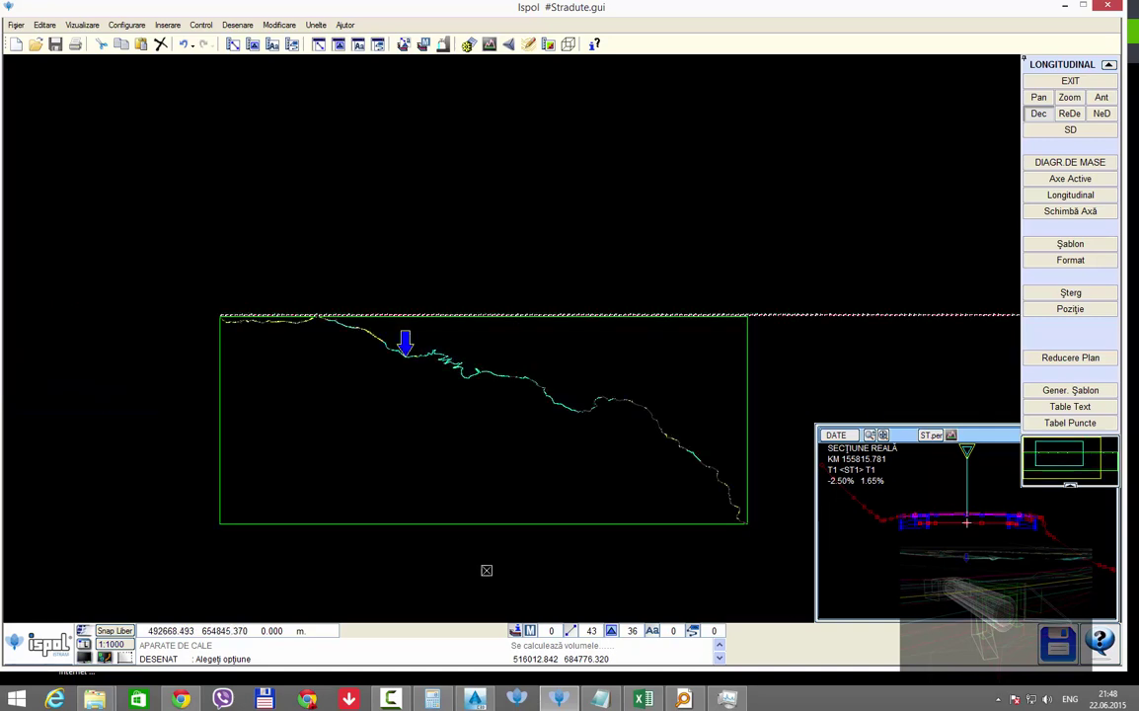
Step: Show the MODELE drawing models panel and zoom across the DN18 Axa 1 sheet bands
{"action": "left_click", "coordinate": [530, 631]}
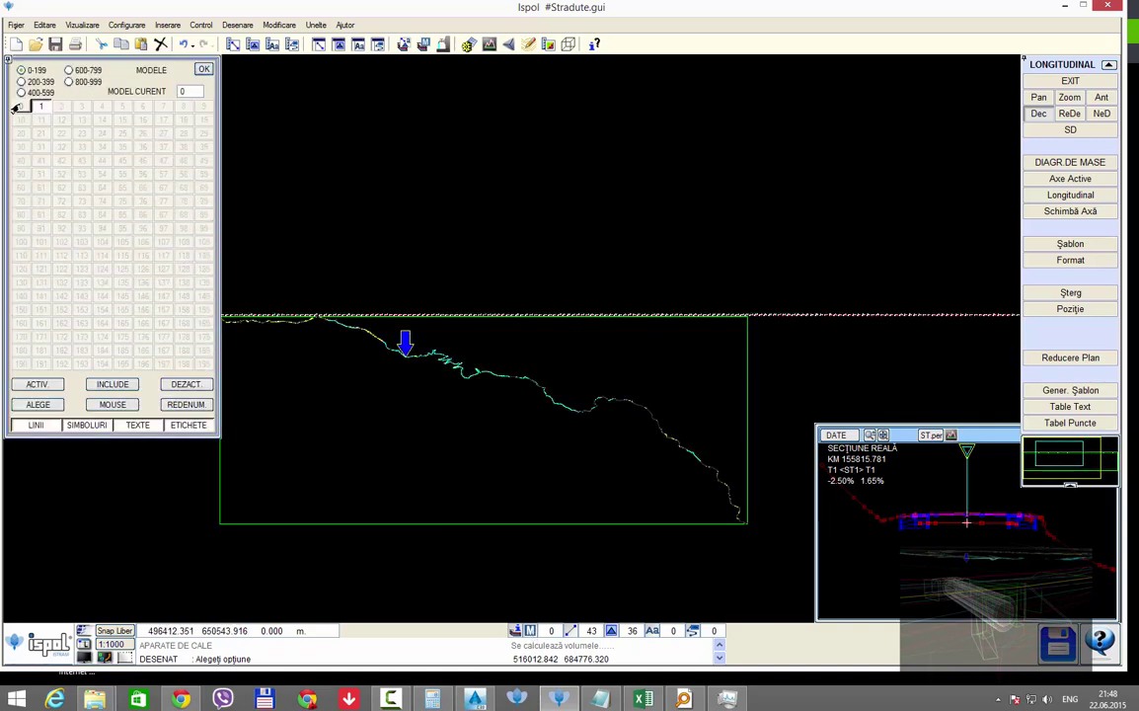
{"action": "scroll", "coordinate": [379, 313], "scroll_direction": "up", "scroll_amount": 1}
{"action": "scroll", "coordinate": [386, 330], "scroll_direction": "up", "scroll_amount": 2}
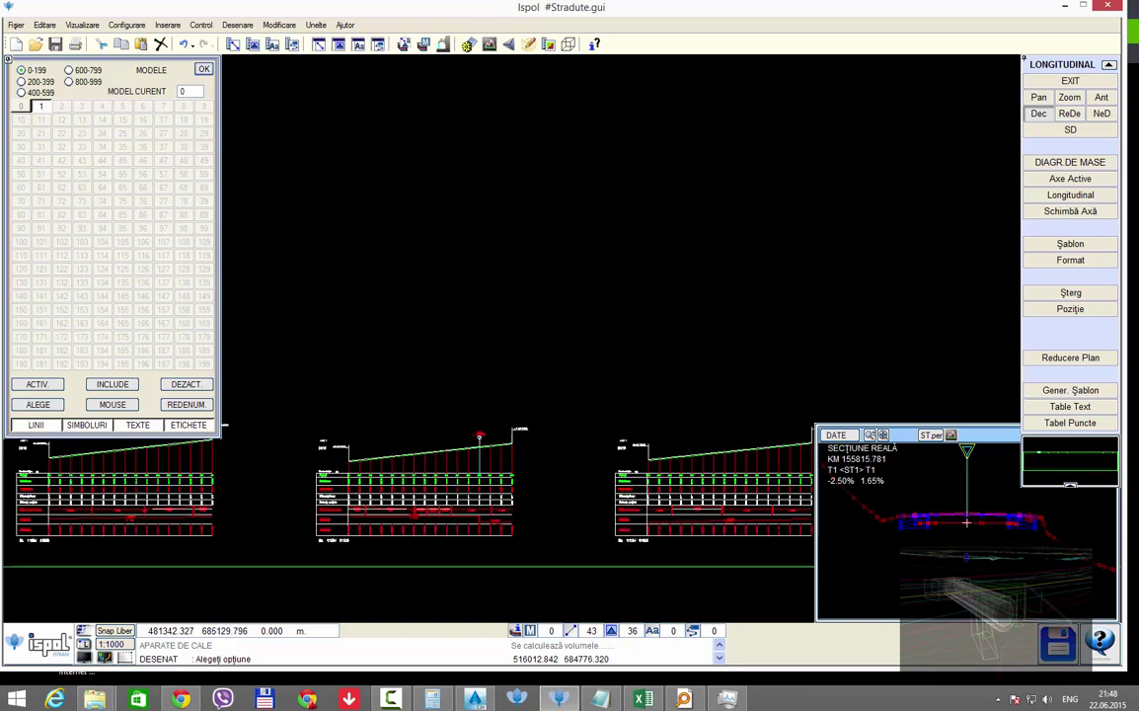
{"action": "scroll", "coordinate": [395, 514], "scroll_direction": "up", "scroll_amount": 1}
{"action": "scroll", "coordinate": [387, 434], "scroll_direction": "up", "scroll_amount": 1}
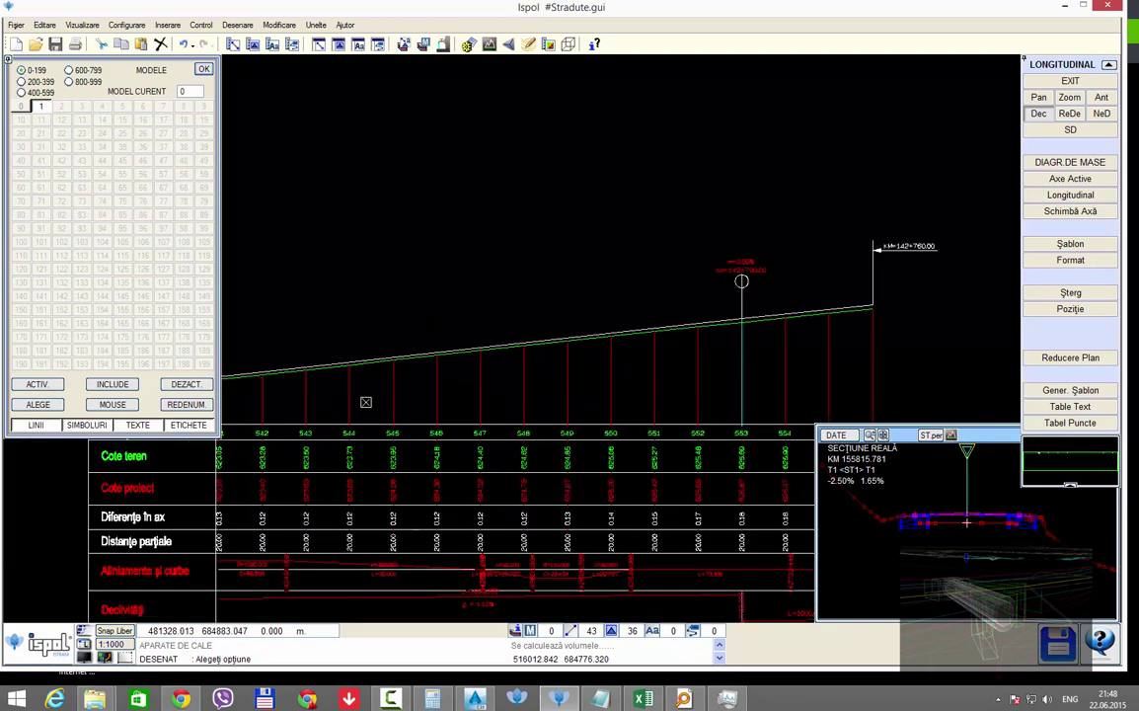
{"action": "scroll", "coordinate": [365, 378], "scroll_direction": "down", "scroll_amount": 4}
{"action": "scroll", "coordinate": [750, 365], "scroll_direction": "up", "scroll_amount": 1}
{"action": "scroll", "coordinate": [716, 347], "scroll_direction": "up", "scroll_amount": 1}
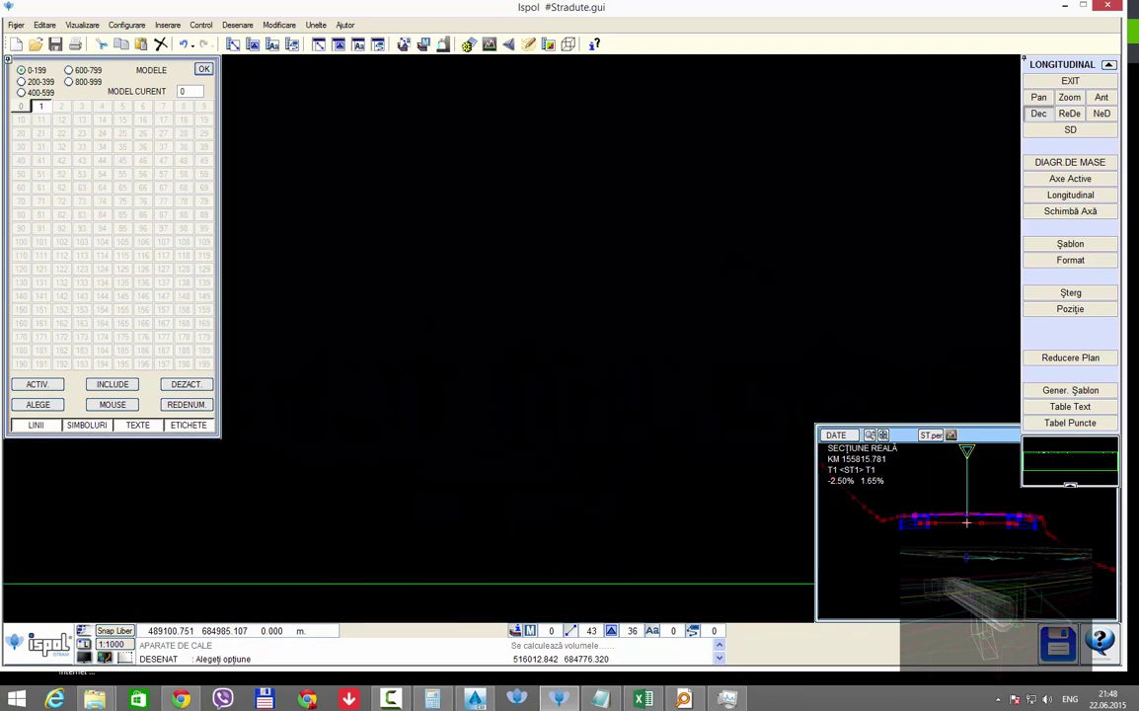
{"action": "scroll", "coordinate": [670, 342], "scroll_direction": "up", "scroll_amount": 1}
{"action": "scroll", "coordinate": [987, 337], "scroll_direction": "down", "scroll_amount": 1}
{"action": "scroll", "coordinate": [490, 364], "scroll_direction": "down", "scroll_amount": 1}
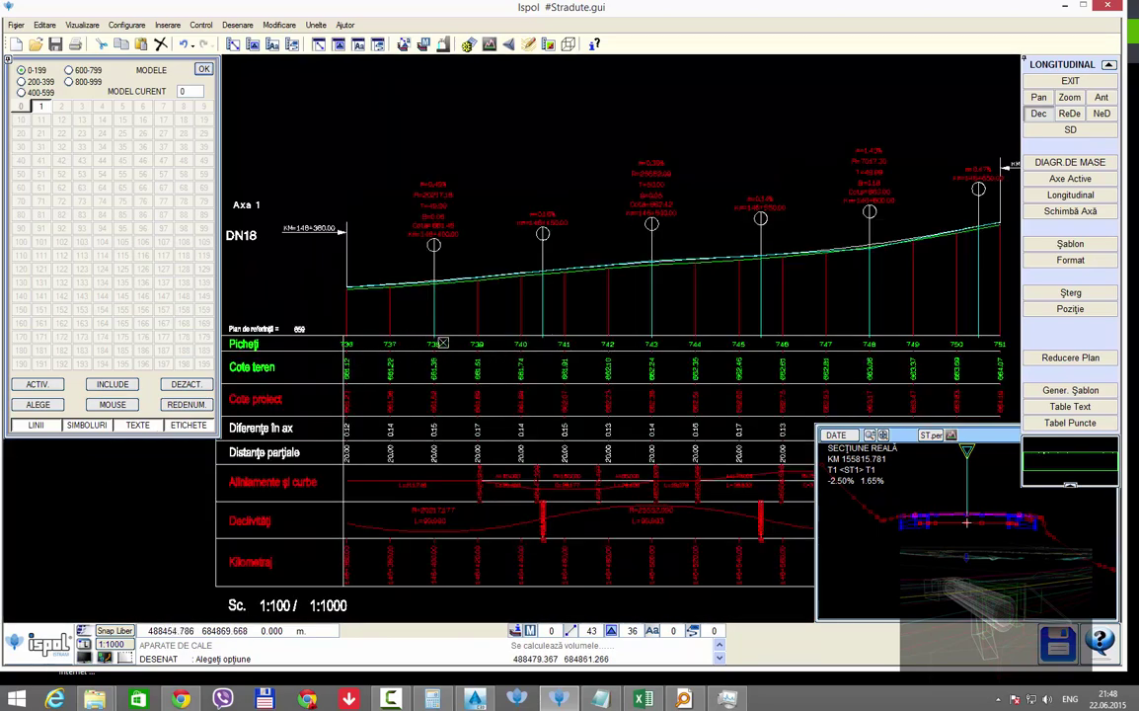
Step: Export the drawing as DWG named Lung into Predare\Referinte and acknowledge Export Finalizat
{"action": "left_click", "coordinate": [16, 25]}
{"action": "mouse_move", "coordinate": [37, 210]}
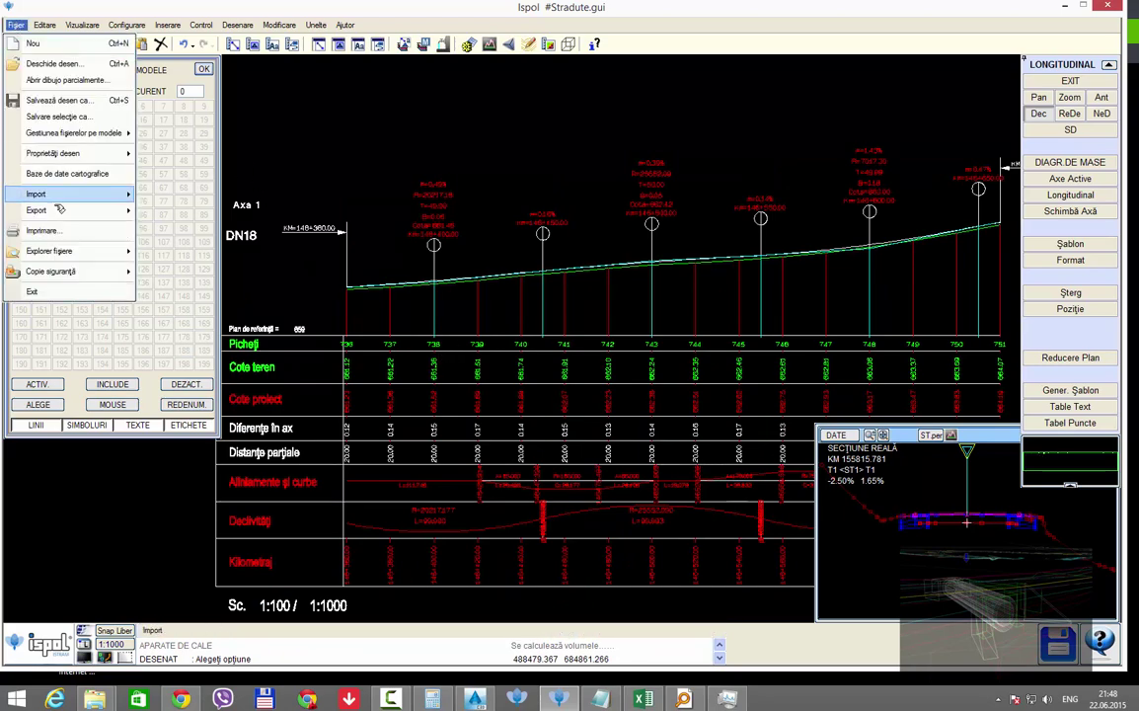
{"action": "left_click", "coordinate": [188, 191]}
{"action": "left_click", "coordinate": [601, 350]}
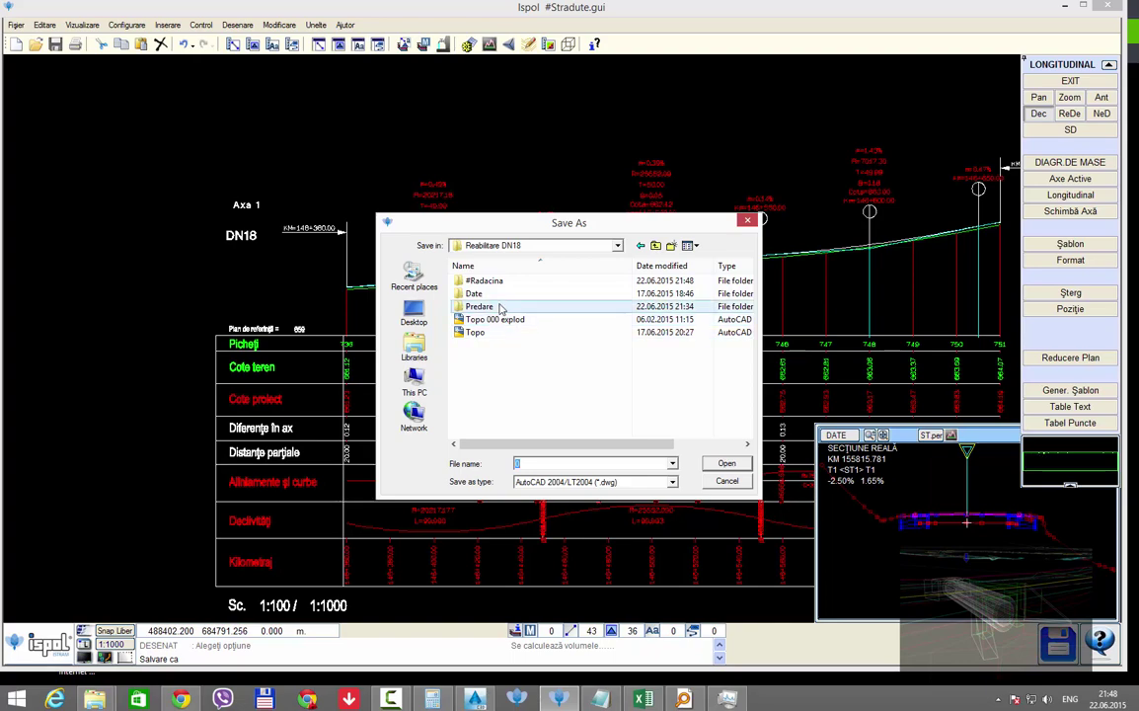
{"action": "double_click", "coordinate": [480, 306]}
{"action": "double_click", "coordinate": [484, 280]}
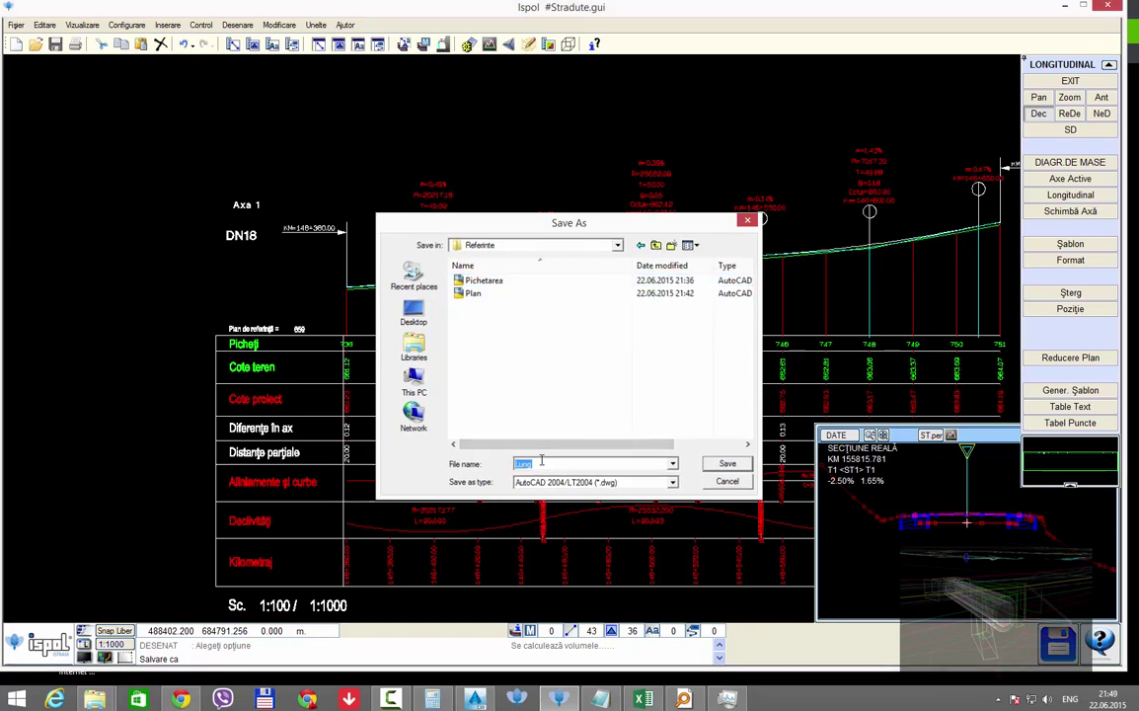
{"action": "key", "text": "Return"}
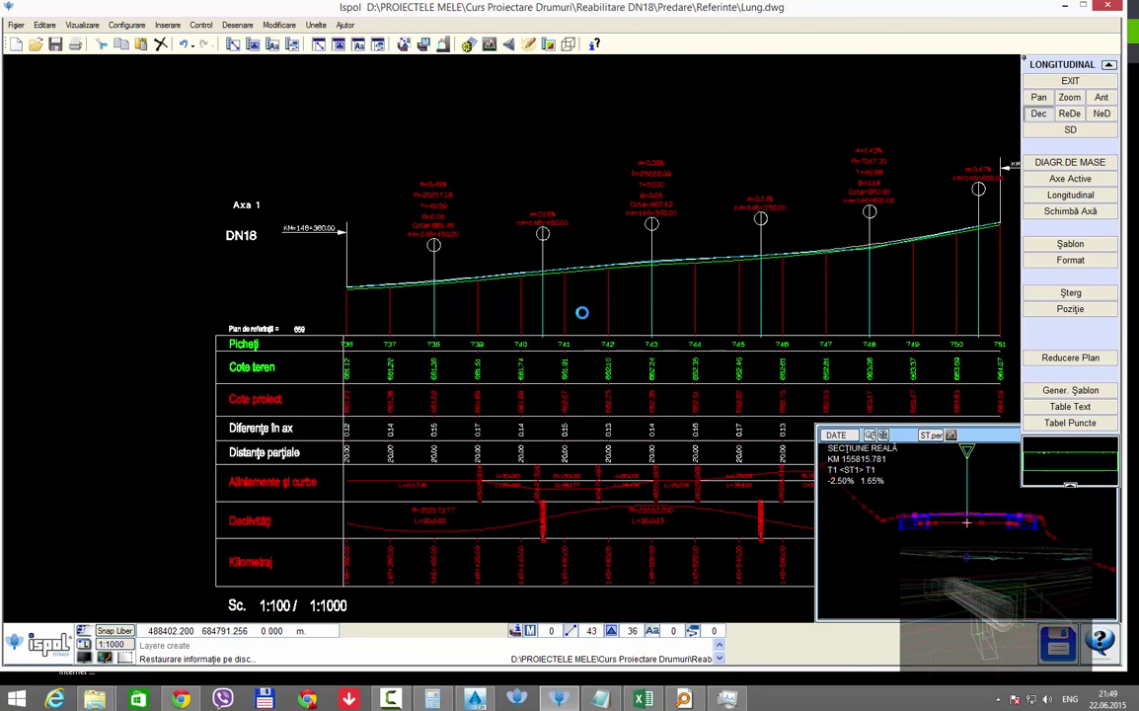
{"action": "left_click", "coordinate": [583, 391]}
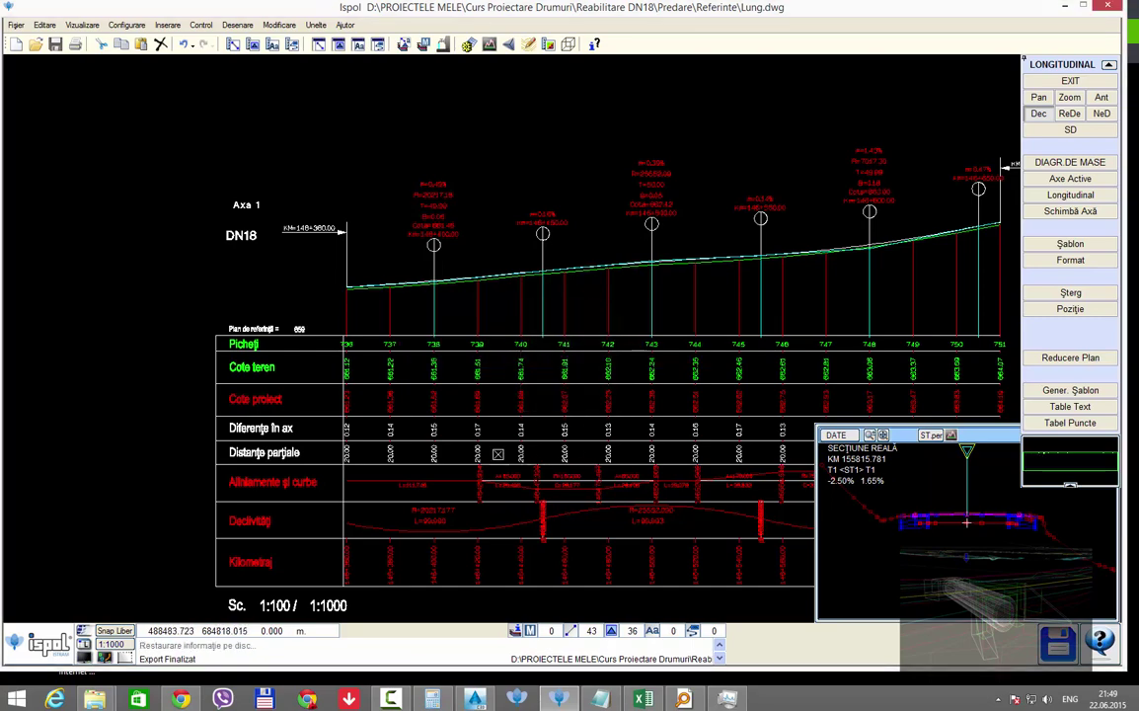
{"action": "left_click", "coordinate": [87, 624]}
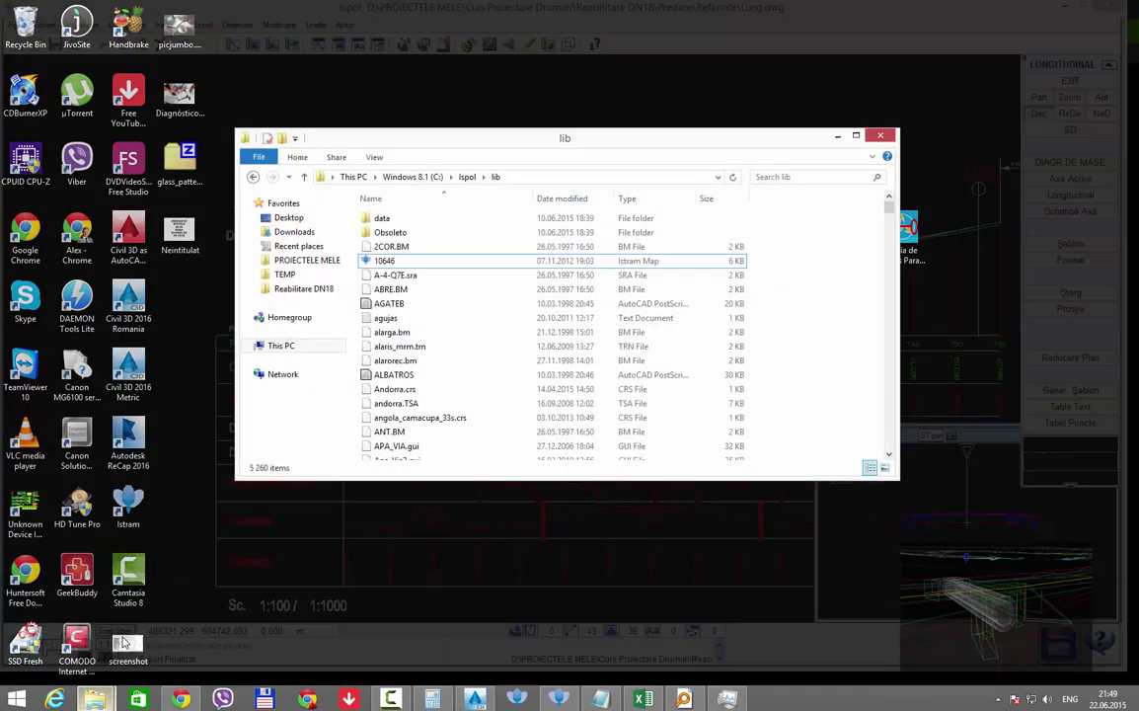
Step: Open Lung.dwg from Reabilitare DN18\Predare\Referinte in File Explorer
{"action": "left_click", "coordinate": [87, 624]}
{"action": "left_click", "coordinate": [332, 291]}
{"action": "double_click", "coordinate": [410, 247]}
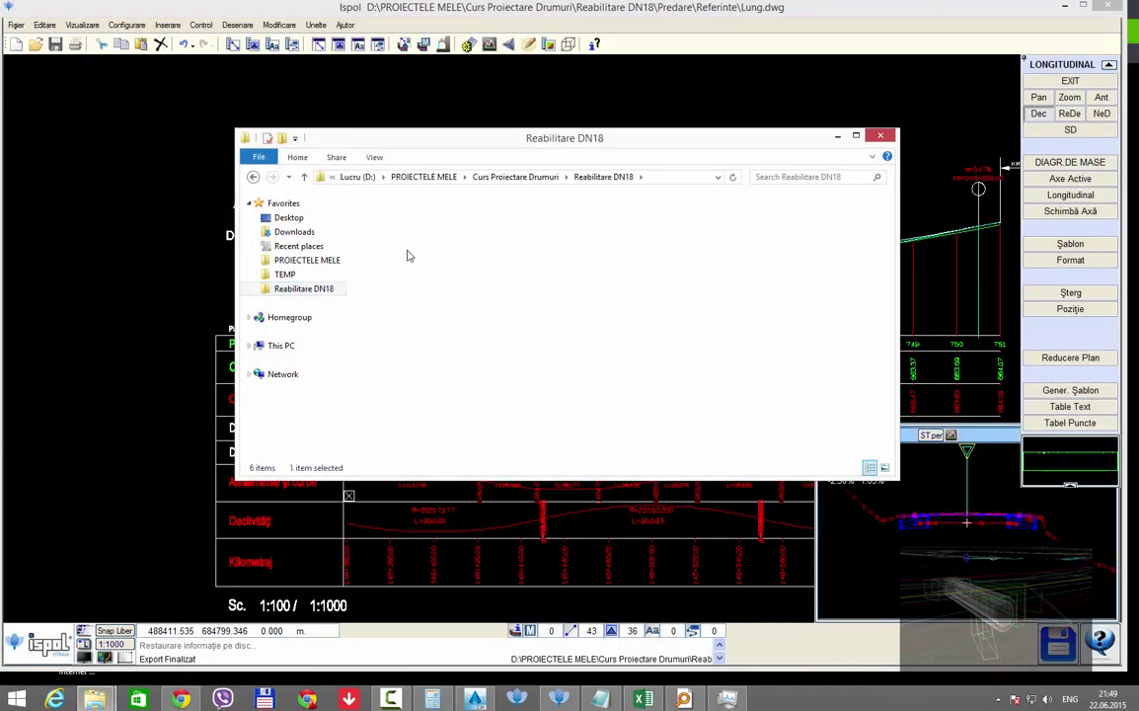
{"action": "double_click", "coordinate": [402, 219]}
{"action": "double_click", "coordinate": [400, 219]}
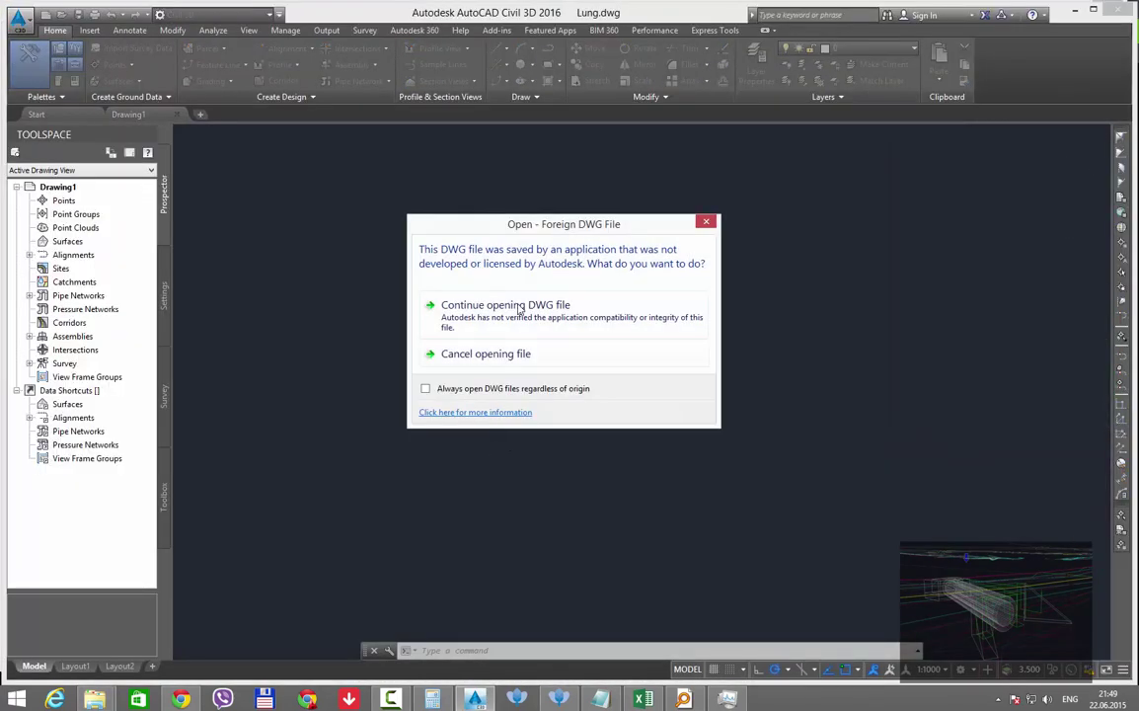
Step: Continue opening the foreign DWG and zoom into the first DN18 Axa 1 profile sheet
{"action": "key", "text": "Return"}
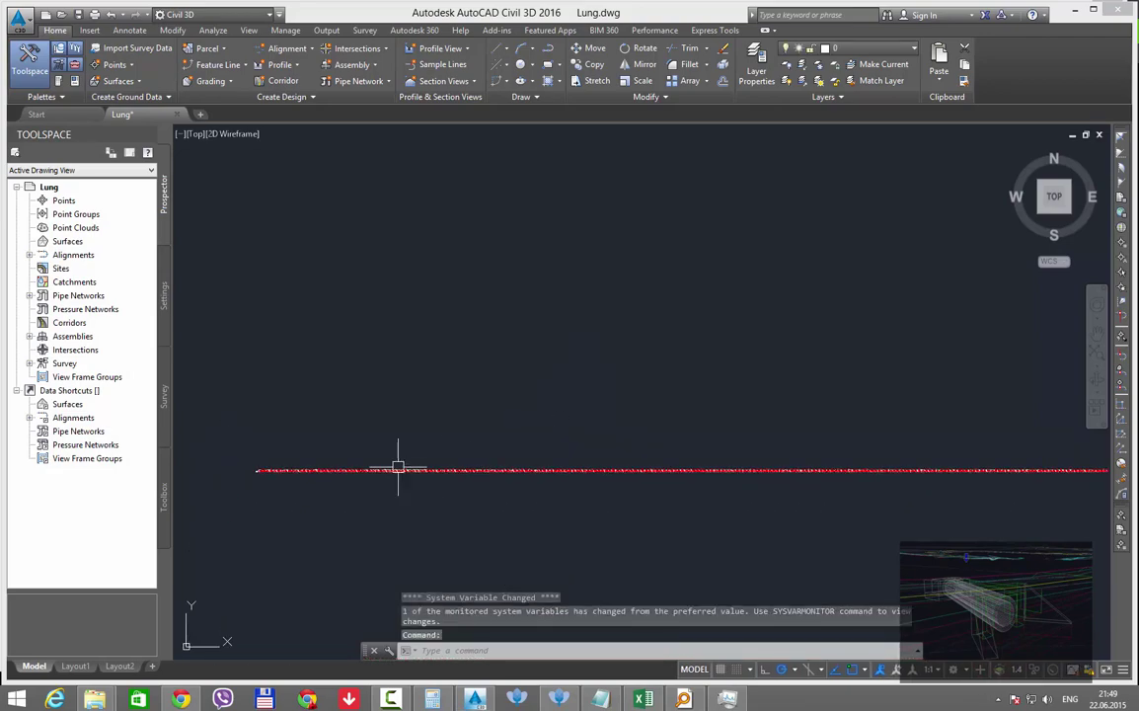
{"action": "scroll", "coordinate": [244, 484], "scroll_direction": "up", "scroll_amount": 1}
{"action": "scroll", "coordinate": [255, 480], "scroll_direction": "up", "scroll_amount": 2}
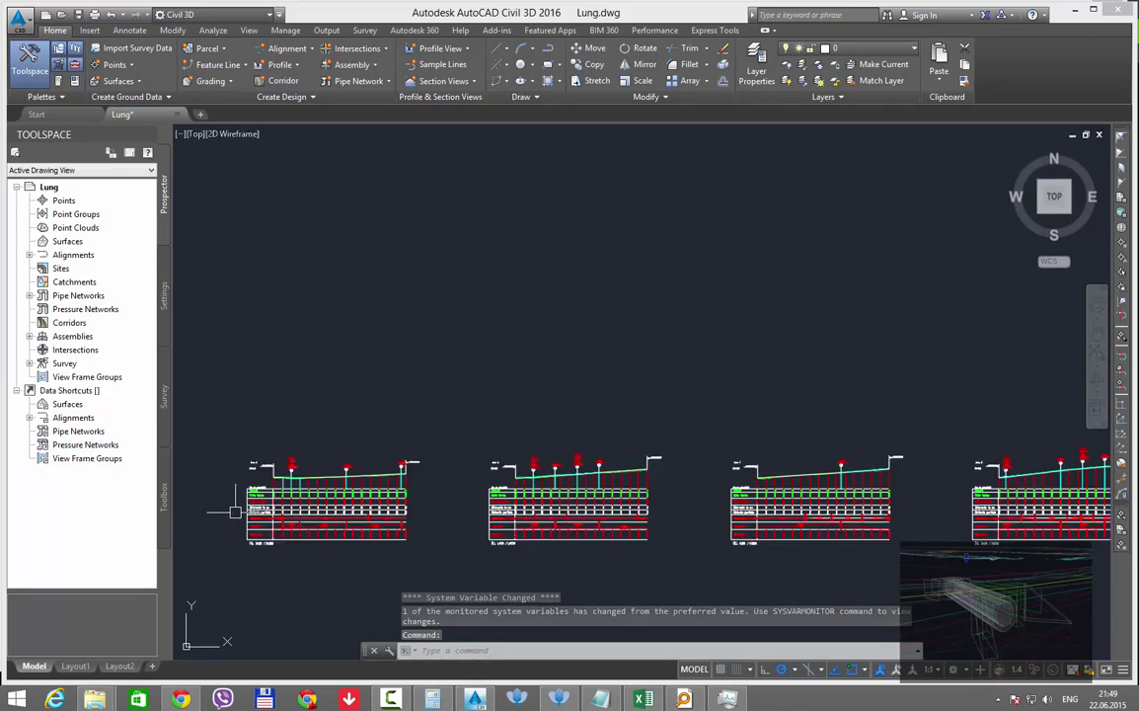
{"action": "scroll", "coordinate": [296, 494], "scroll_direction": "up", "scroll_amount": 2}
{"action": "scroll", "coordinate": [372, 501], "scroll_direction": "up", "scroll_amount": 2}
{"action": "scroll", "coordinate": [372, 501], "scroll_direction": "down", "scroll_amount": 3}
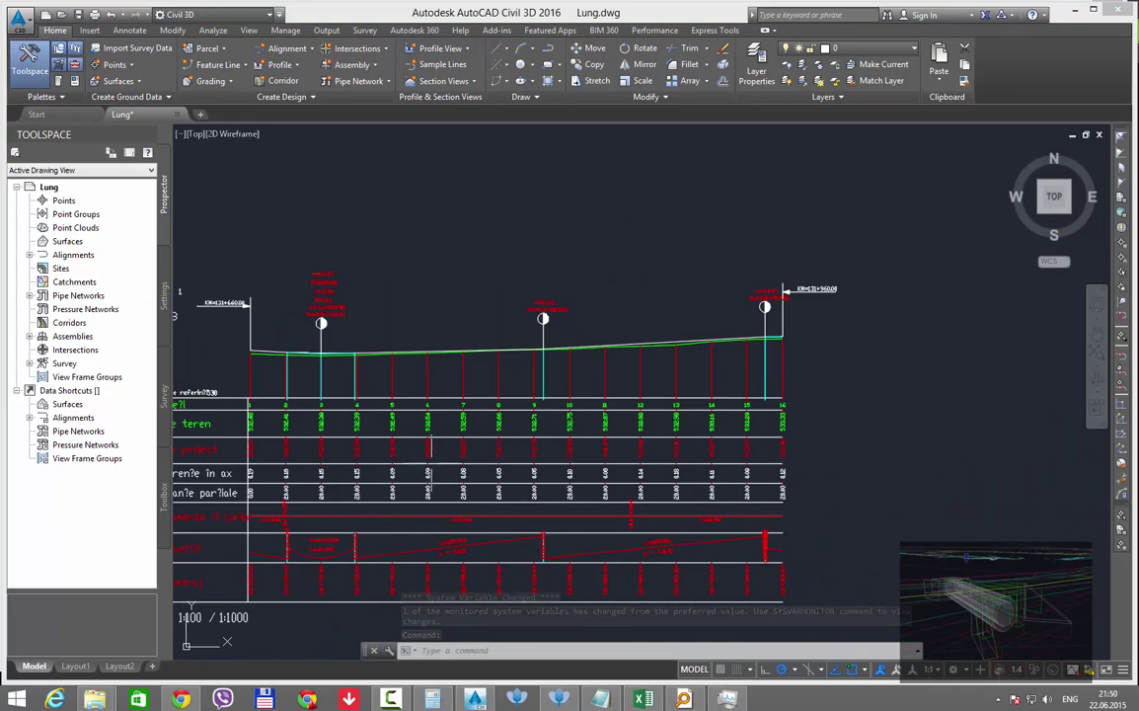
{"action": "scroll", "coordinate": [437, 458], "scroll_direction": "down", "scroll_amount": 1}
{"action": "scroll", "coordinate": [413, 472], "scroll_direction": "up", "scroll_amount": 1}
{"action": "scroll", "coordinate": [361, 518], "scroll_direction": "up", "scroll_amount": 2}
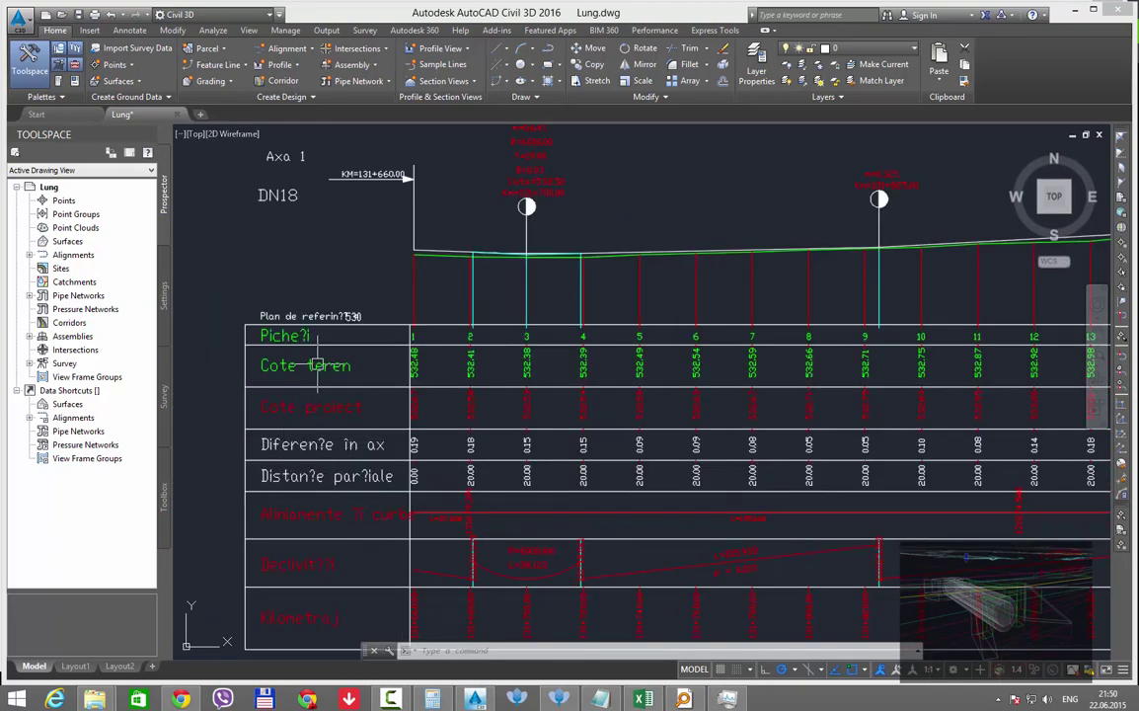
{"action": "scroll", "coordinate": [306, 422], "scroll_direction": "down", "scroll_amount": 1}
{"action": "scroll", "coordinate": [326, 460], "scroll_direction": "up", "scroll_amount": 1}
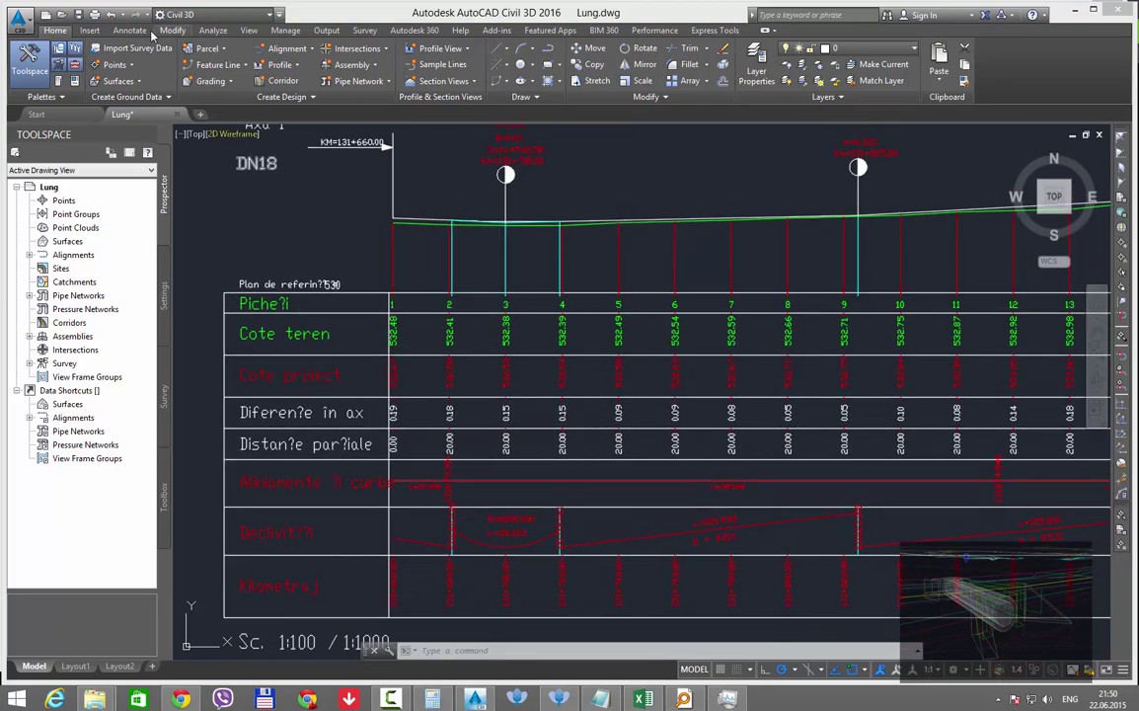
Step: Give the Standard text style the ISOCPEUR font and apply it
{"action": "left_click", "coordinate": [129, 29]}
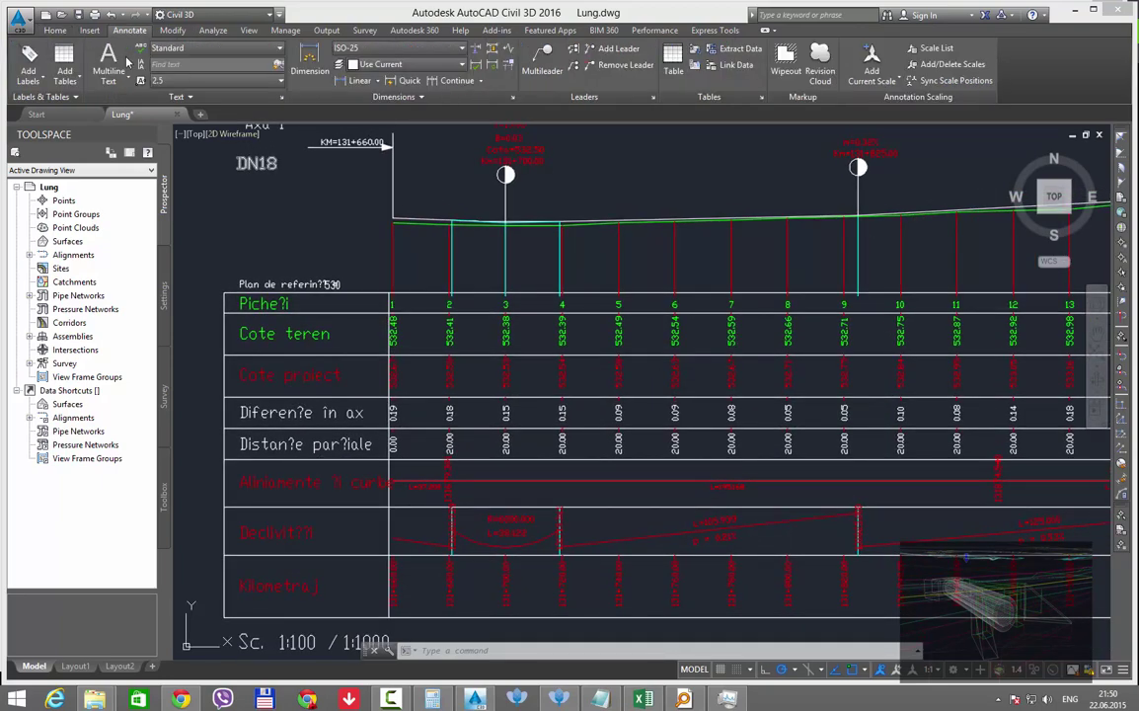
{"action": "left_click", "coordinate": [281, 96]}
{"action": "left_click", "coordinate": [557, 284]}
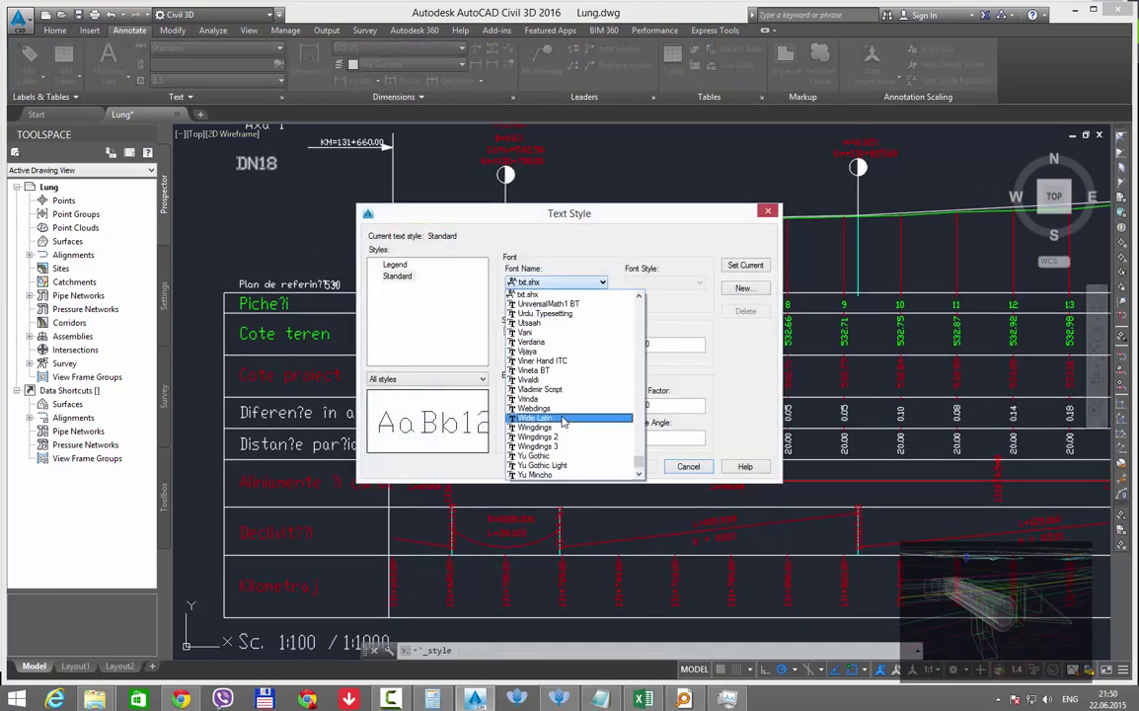
{"action": "key", "text": "i"}
{"action": "left_click", "coordinate": [553, 408]}
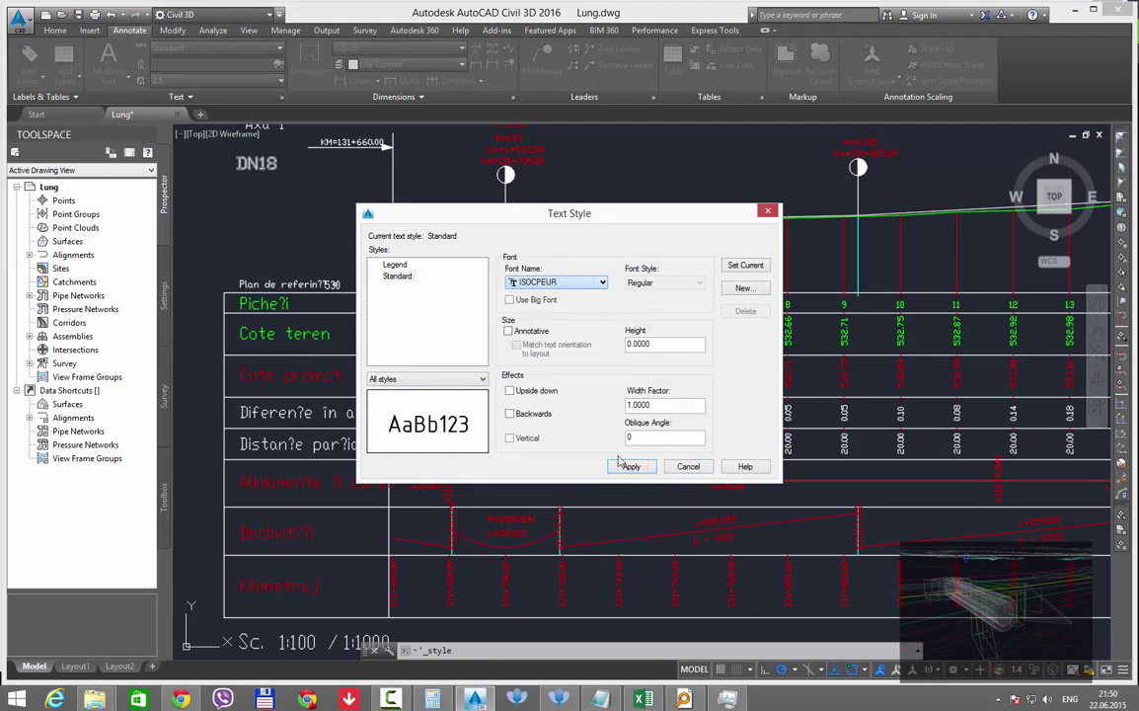
{"action": "left_click", "coordinate": [631, 466]}
{"action": "left_click", "coordinate": [688, 467]}
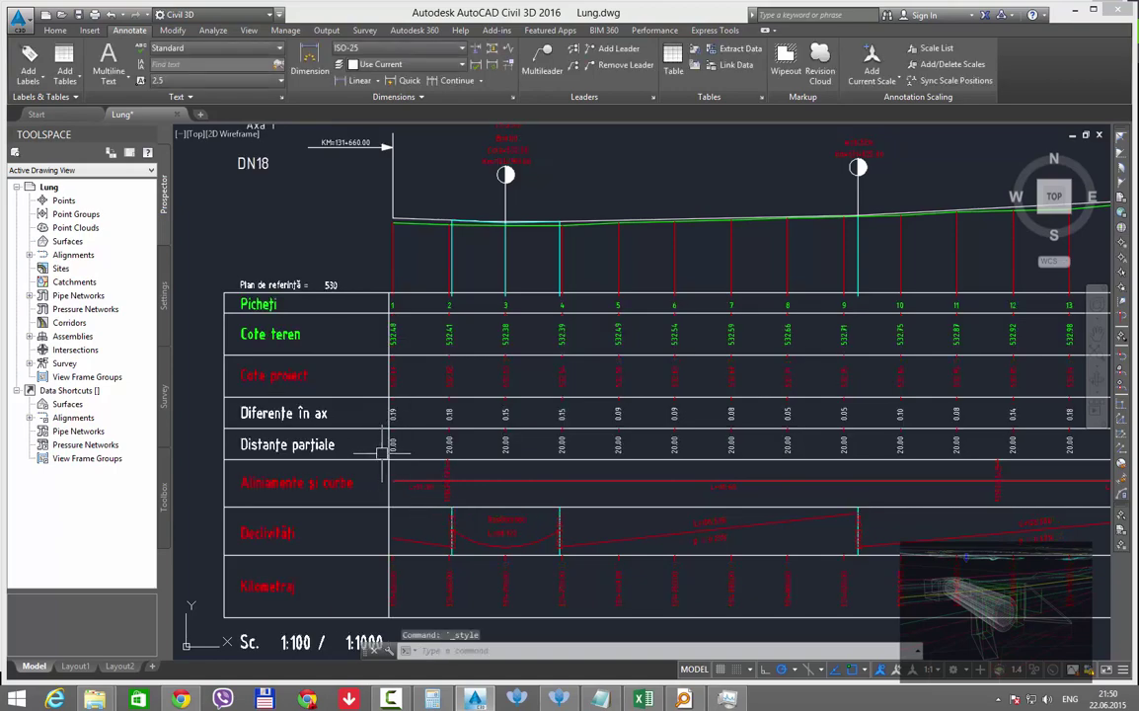
Step: Zoom and pan across the profile sheets to bring the Axa 1 title into view
{"action": "scroll", "coordinate": [380, 449], "scroll_direction": "down", "scroll_amount": 2}
{"action": "scroll", "coordinate": [336, 471], "scroll_direction": "down", "scroll_amount": 2}
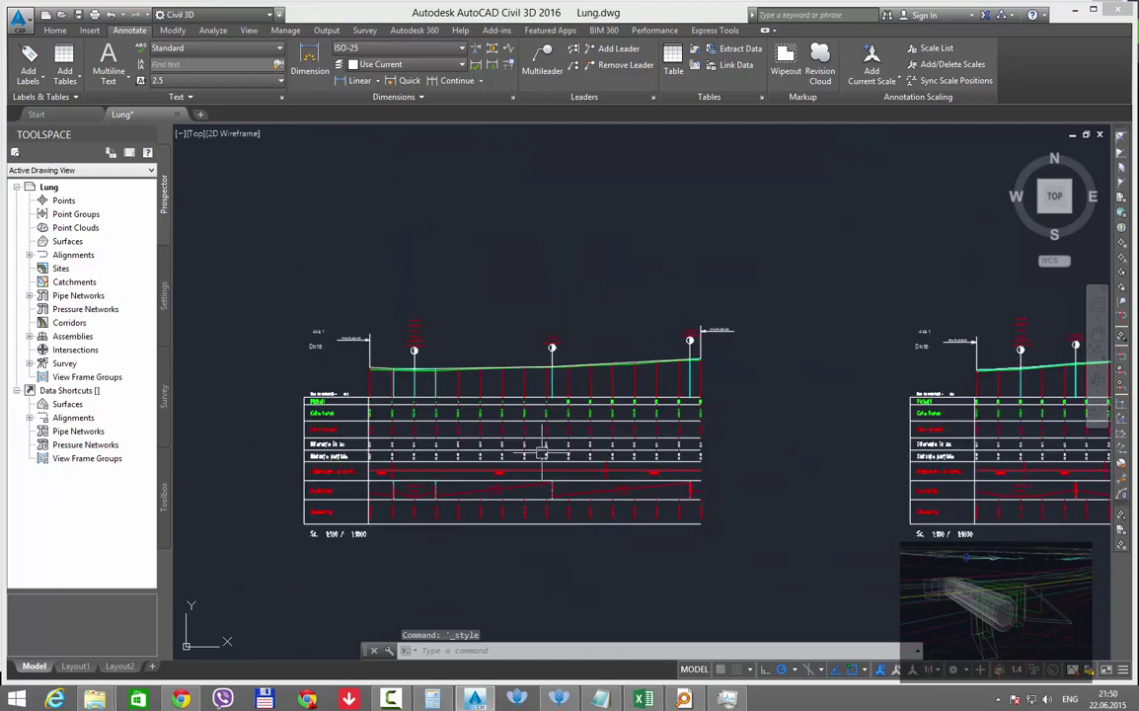
{"action": "mouse_move", "coordinate": [670, 399]}
{"action": "middle_mouse_down"}
{"action": "mouse_move", "coordinate": [541, 399]}
{"action": "mouse_move", "coordinate": [721, 399]}
{"action": "middle_mouse_up"}
{"action": "scroll", "coordinate": [519, 435], "scroll_direction": "up", "scroll_amount": 2}
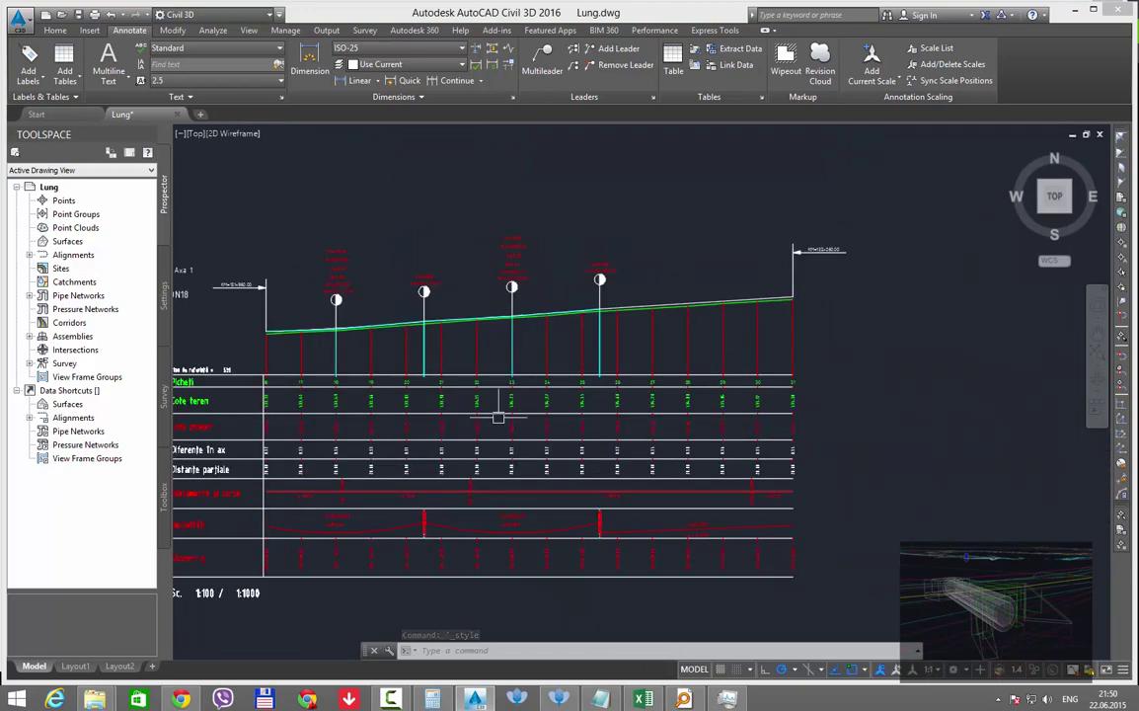
{"action": "scroll", "coordinate": [505, 423], "scroll_direction": "up", "scroll_amount": 5}
{"action": "scroll", "coordinate": [622, 454], "scroll_direction": "down", "scroll_amount": 7}
{"action": "scroll", "coordinate": [633, 457], "scroll_direction": "down", "scroll_amount": 2}
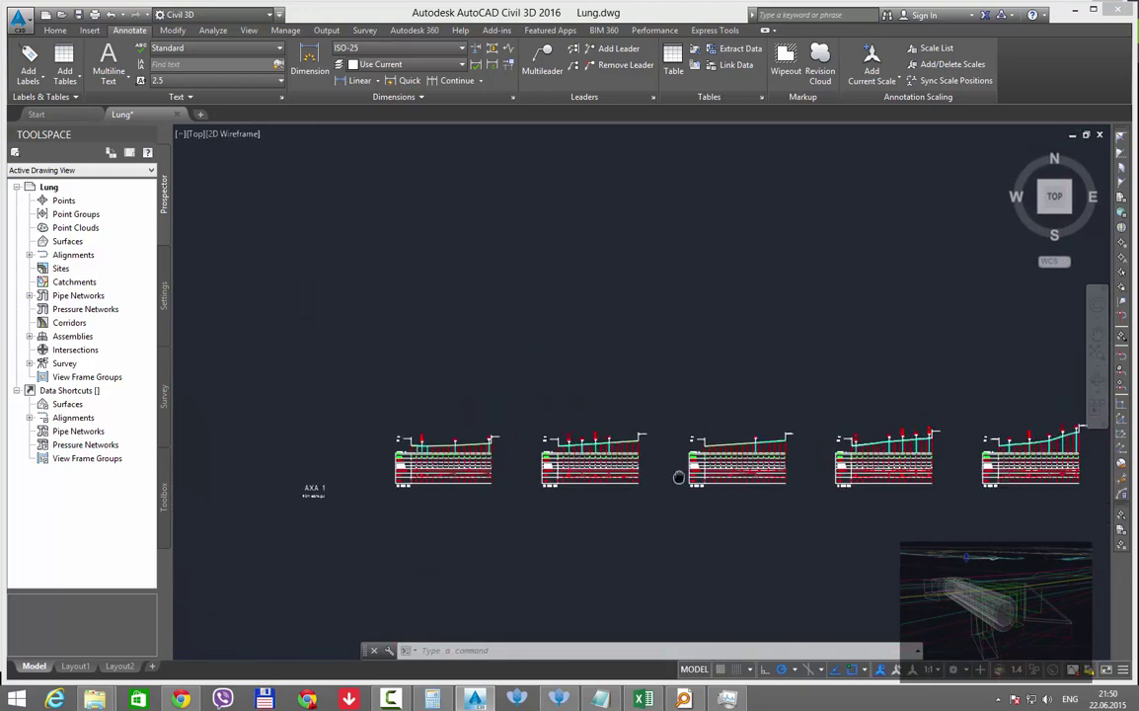
{"action": "scroll", "coordinate": [407, 465], "scroll_direction": "down", "scroll_amount": 2}
{"action": "scroll", "coordinate": [420, 458], "scroll_direction": "down", "scroll_amount": 2}
{"action": "scroll", "coordinate": [395, 463], "scroll_direction": "down", "scroll_amount": 1}
{"action": "scroll", "coordinate": [405, 459], "scroll_direction": "up", "scroll_amount": 2}
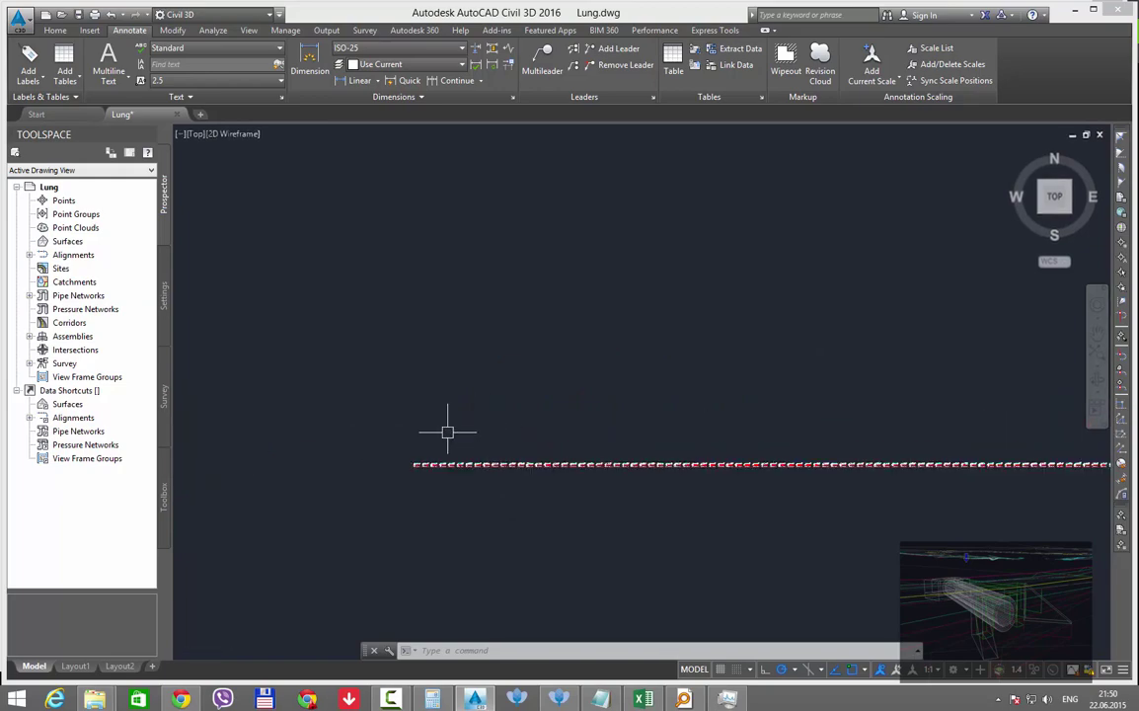
{"action": "scroll", "coordinate": [376, 498], "scroll_direction": "up", "scroll_amount": 1}
{"action": "scroll", "coordinate": [399, 458], "scroll_direction": "up", "scroll_amount": 1}
{"action": "scroll", "coordinate": [395, 506], "scroll_direction": "up", "scroll_amount": 1}
{"action": "scroll", "coordinate": [394, 506], "scroll_direction": "up", "scroll_amount": 2}
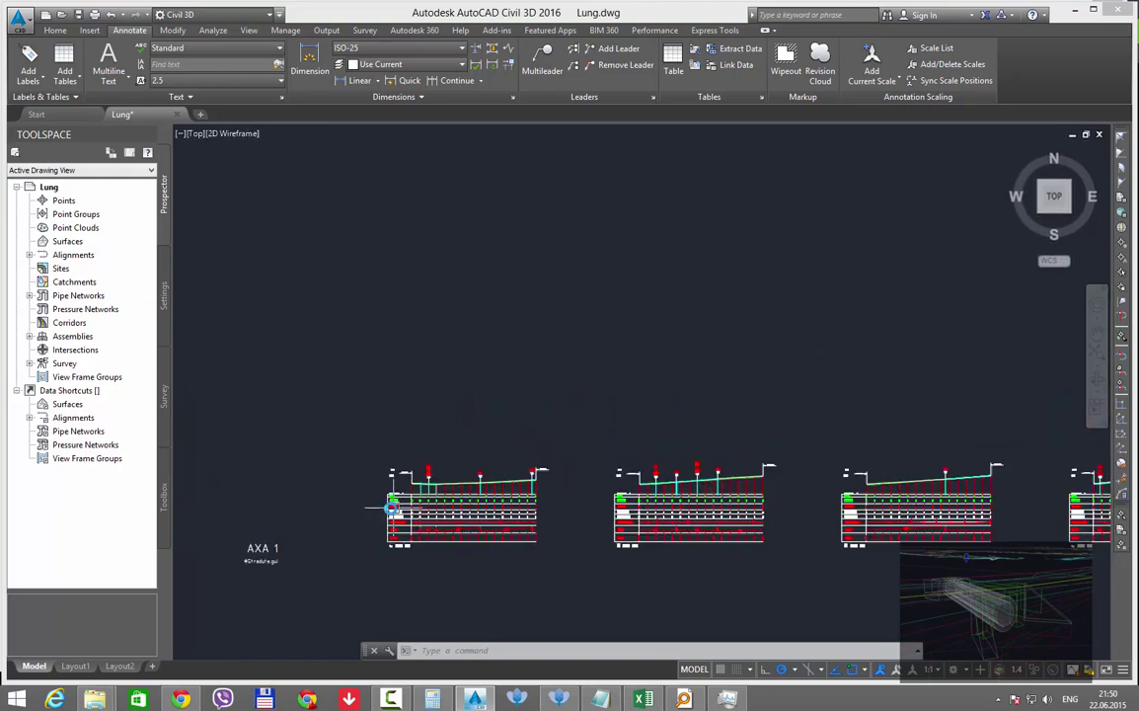
{"action": "scroll", "coordinate": [383, 486], "scroll_direction": "up", "scroll_amount": 2}
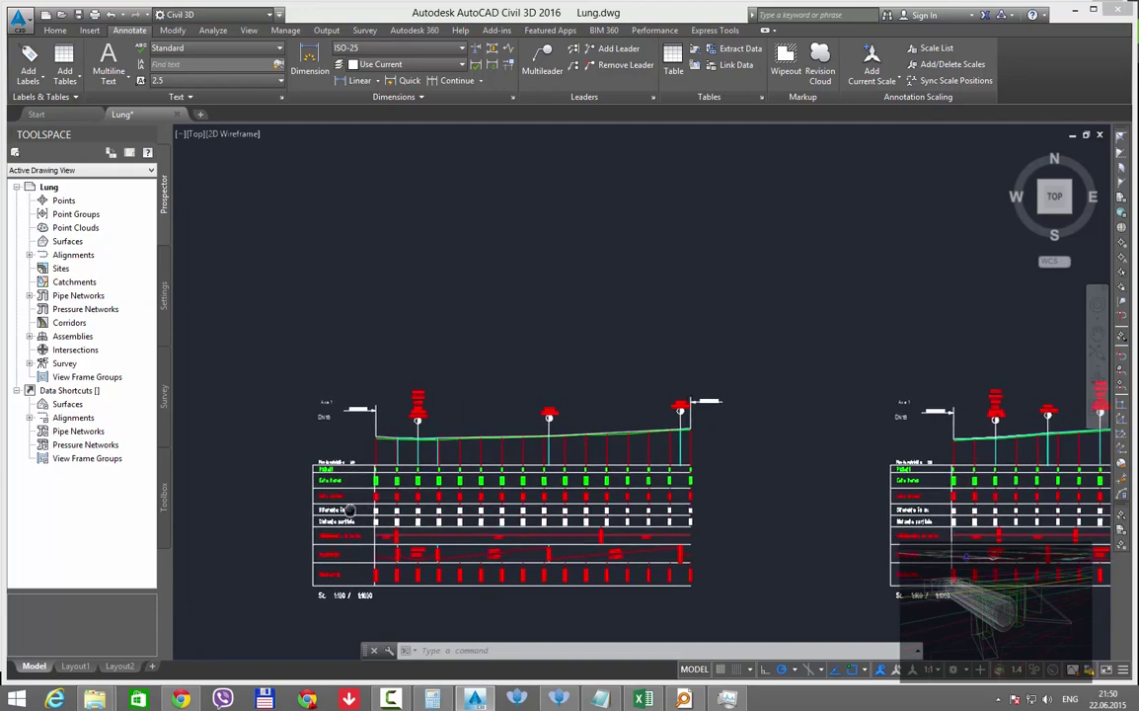
{"action": "middle_click_drag", "start_coordinate": [363, 466], "coordinate": [237, 434]}
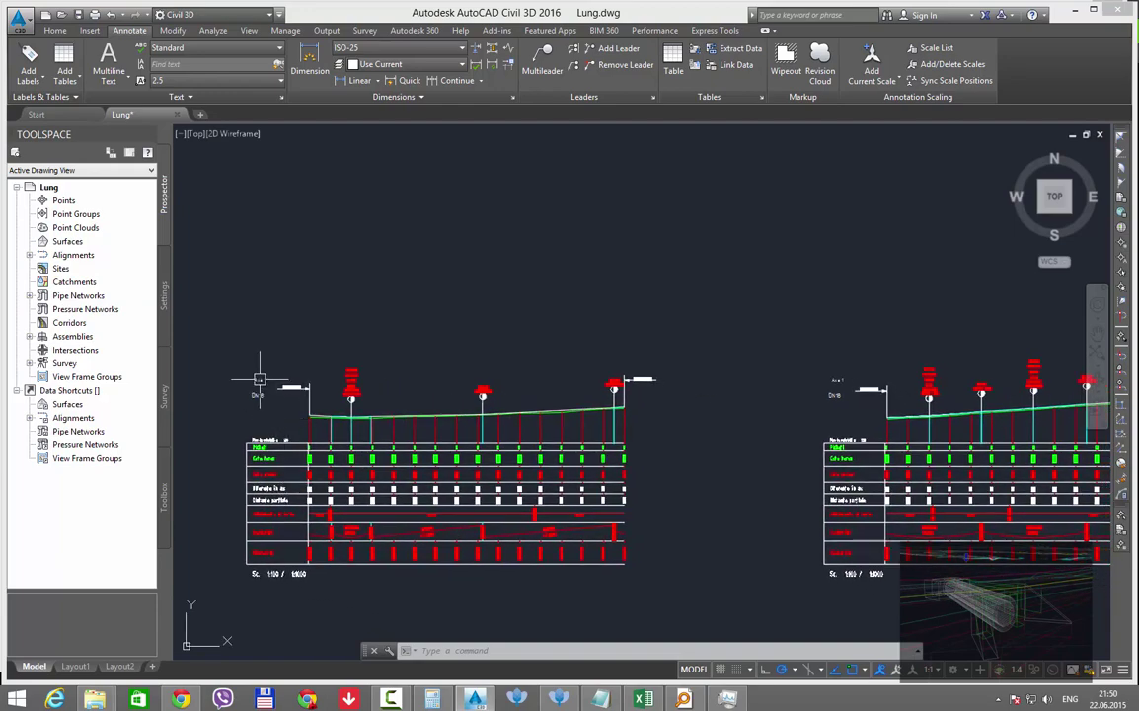
Step: Select the Axa 1 title text and use Select Similar to pick all matching texts
{"action": "left_click", "coordinate": [256, 381]}
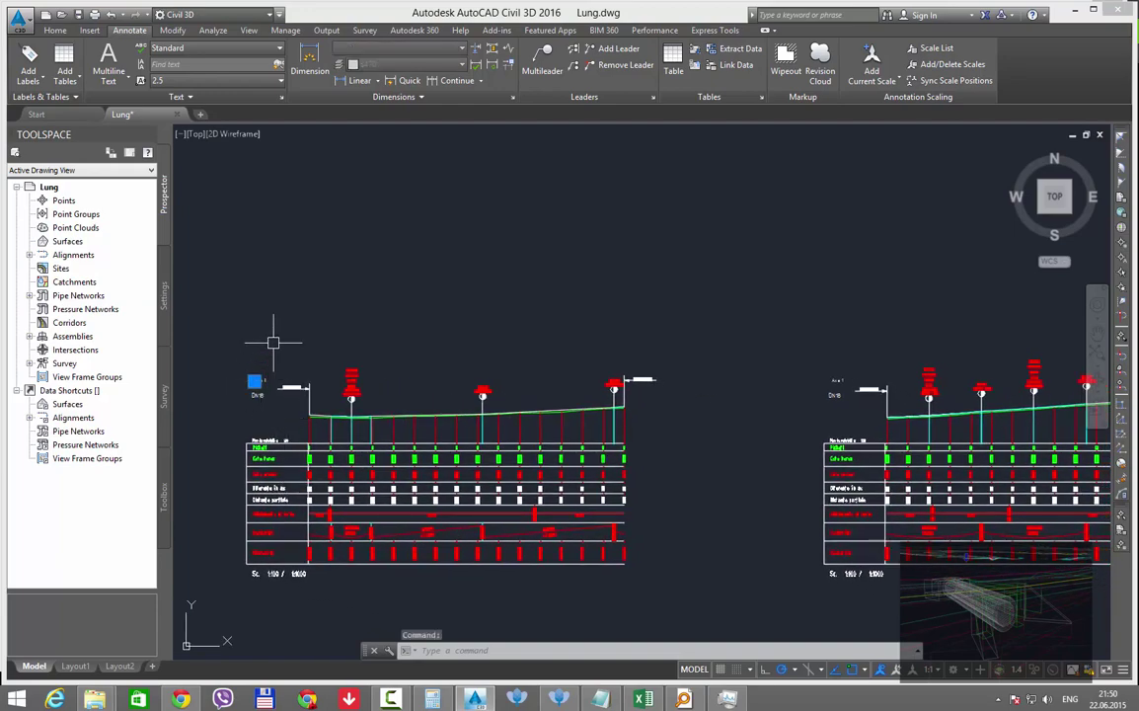
{"action": "right_click", "coordinate": [277, 342]}
{"action": "left_click", "coordinate": [322, 578]}
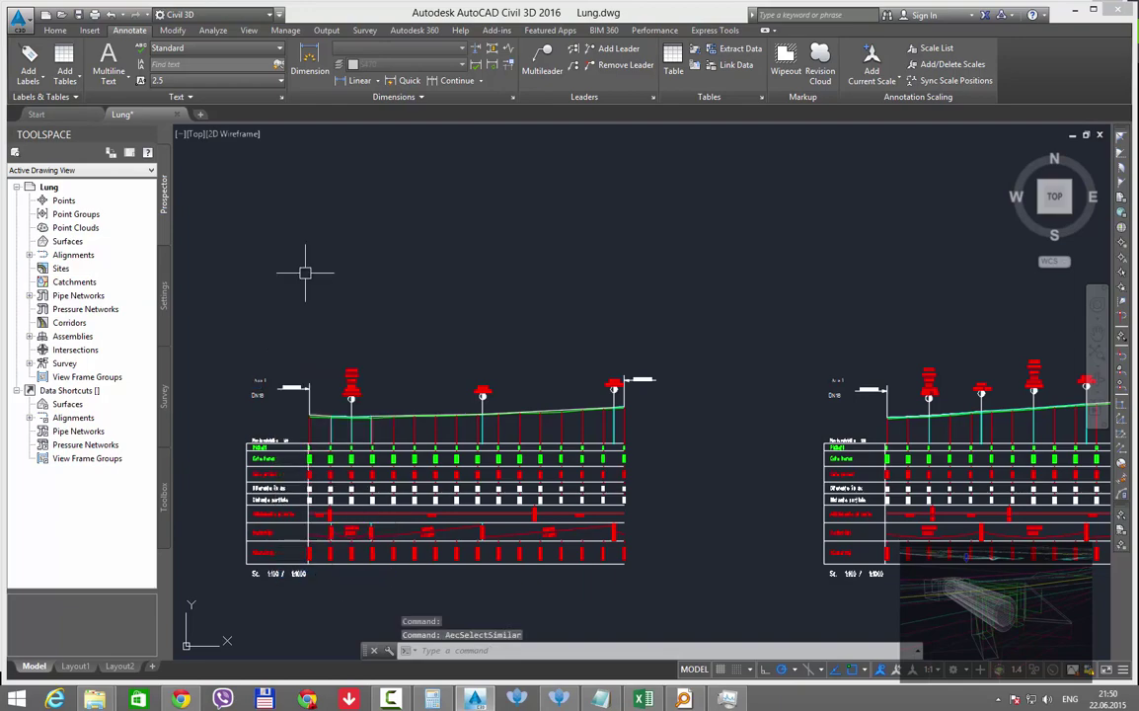
{"action": "scroll", "coordinate": [253, 379], "scroll_direction": "up", "scroll_amount": 4}
{"action": "scroll", "coordinate": [254, 379], "scroll_direction": "up", "scroll_amount": 5}
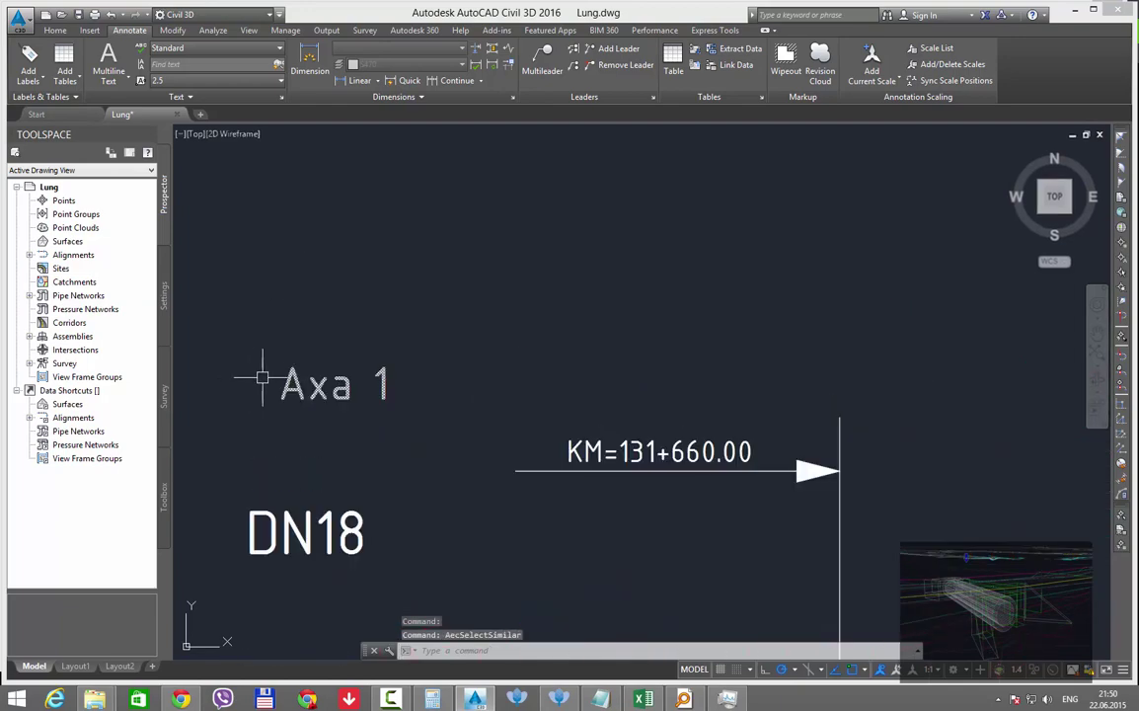
{"action": "scroll", "coordinate": [318, 356], "scroll_direction": "down", "scroll_amount": 3}
{"action": "scroll", "coordinate": [433, 381], "scroll_direction": "down", "scroll_amount": 3}
{"action": "scroll", "coordinate": [427, 350], "scroll_direction": "down", "scroll_amount": 2}
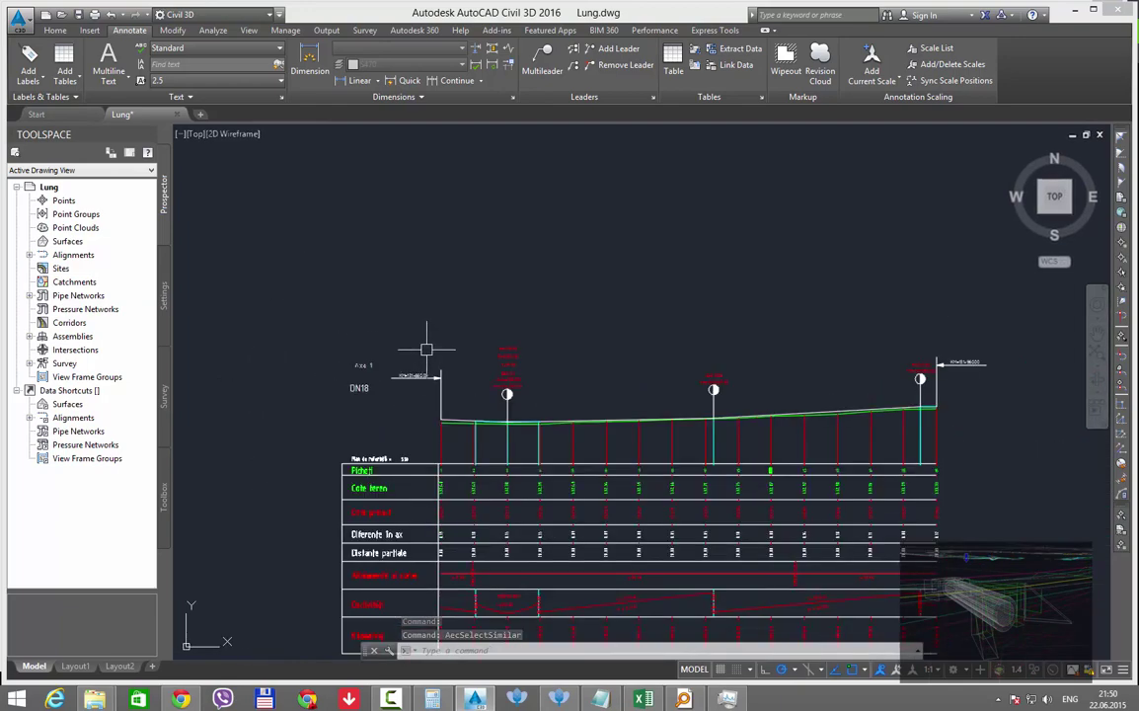
Step: Show the 234 selected texts in a Properties palette docked right, then pan the sheets
{"action": "key", "text": "ctrl+1"}
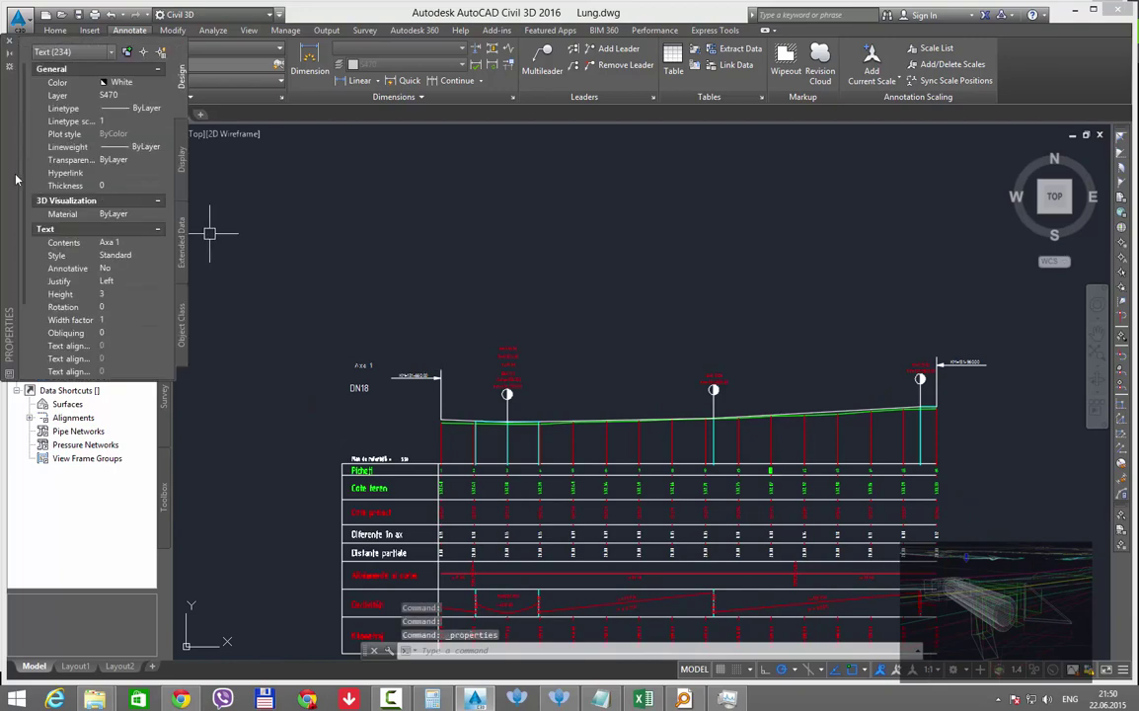
{"action": "left_click_drag", "start_coordinate": [14, 183], "coordinate": [1085, 399]}
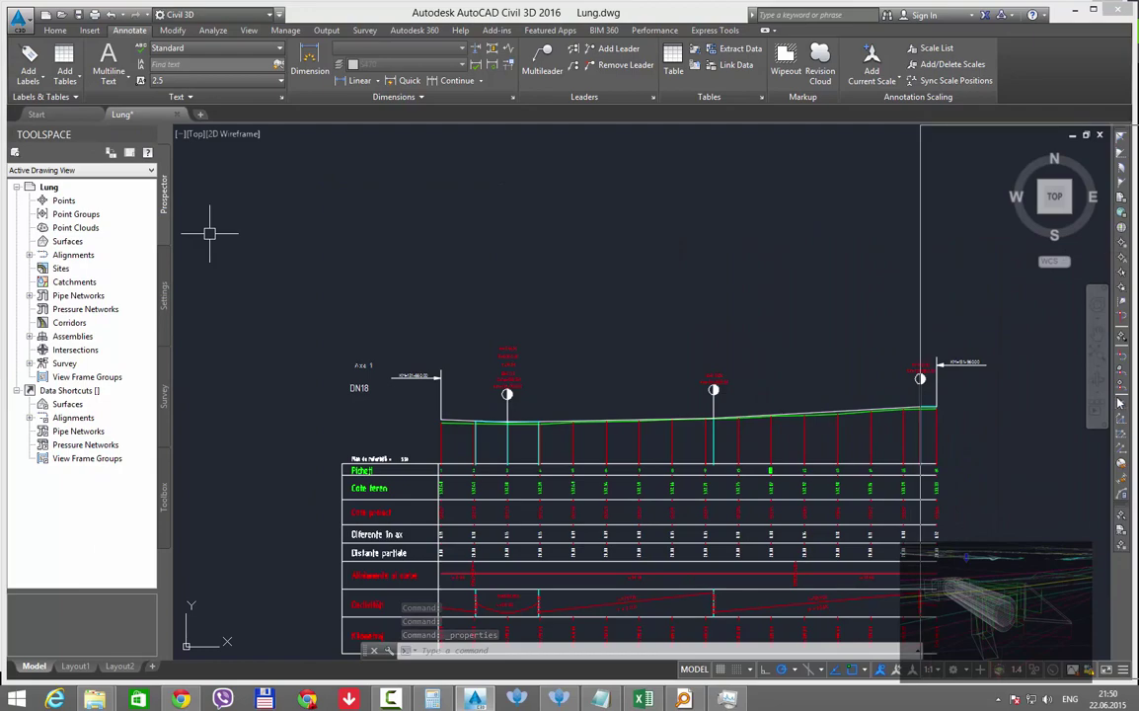
{"action": "scroll", "coordinate": [450, 350], "scroll_direction": "down", "scroll_amount": 3}
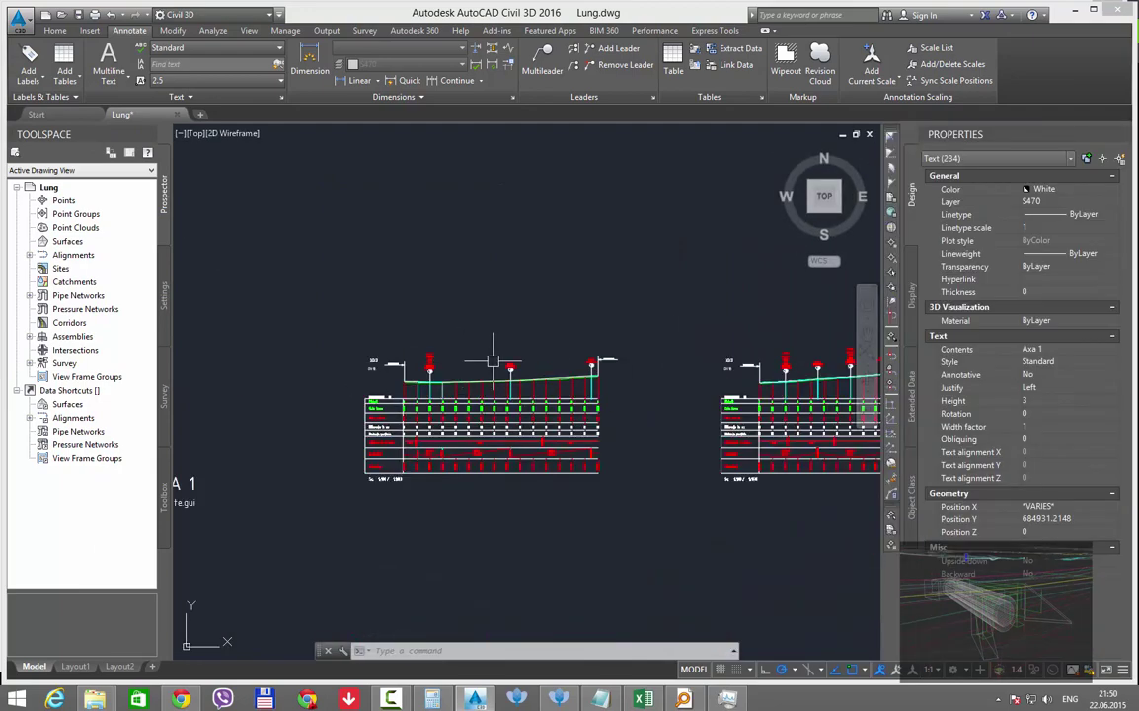
{"action": "scroll", "coordinate": [387, 399], "scroll_direction": "down", "scroll_amount": 3}
{"action": "middle_click_drag", "start_coordinate": [773, 445], "coordinate": [534, 471]}
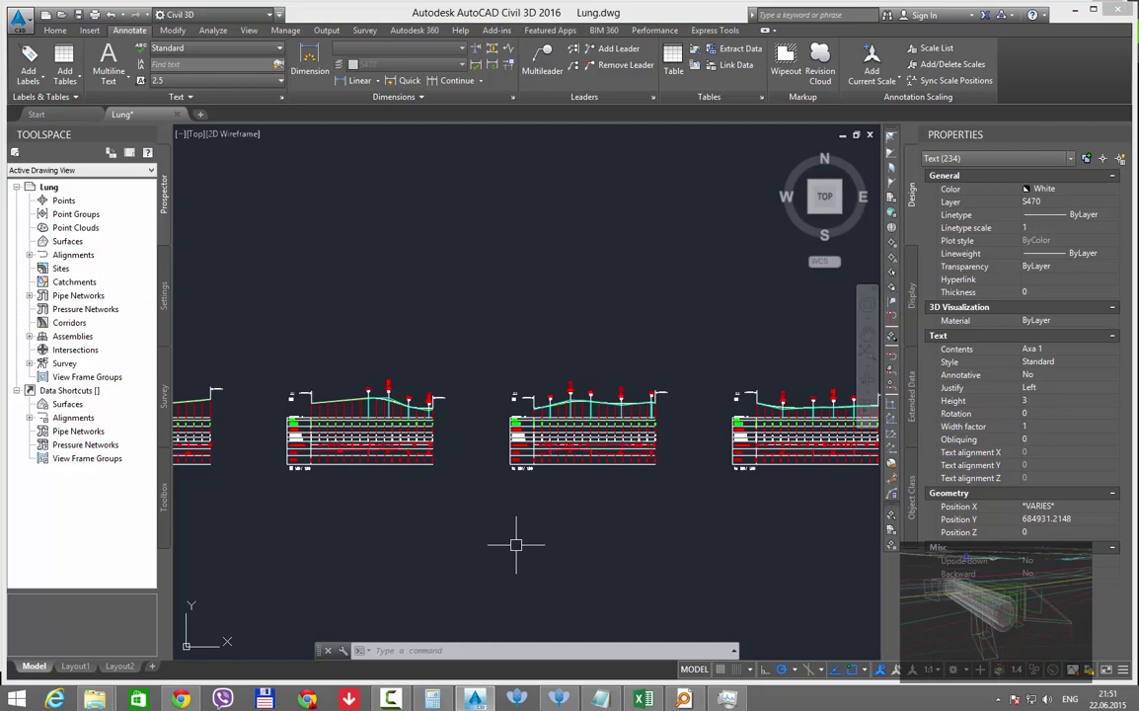
Step: Close the Lung.dwg tab, answering Yes to save changes
{"action": "left_click", "coordinate": [179, 116]}
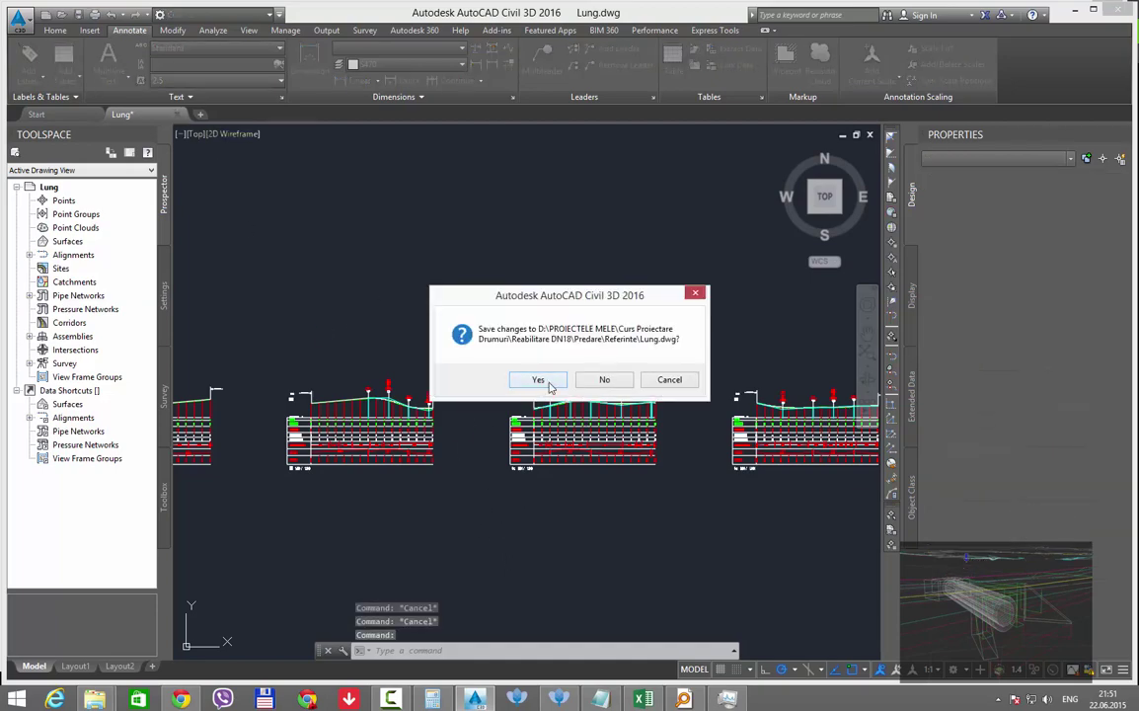
{"action": "left_click", "coordinate": [535, 379]}
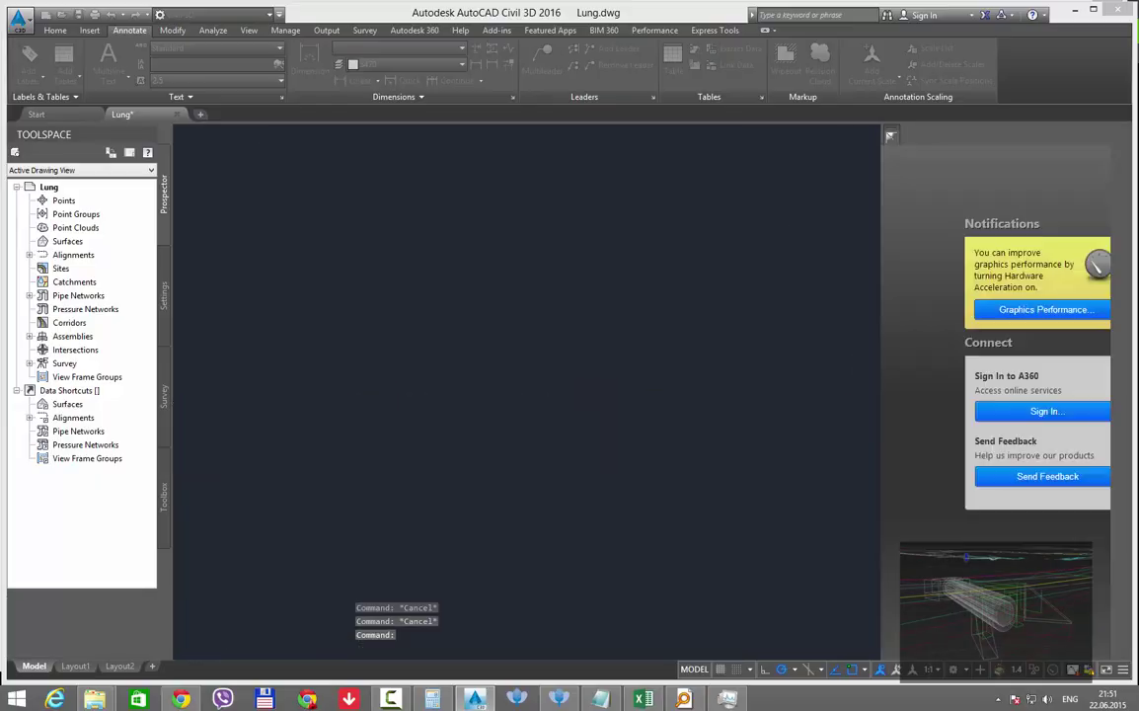